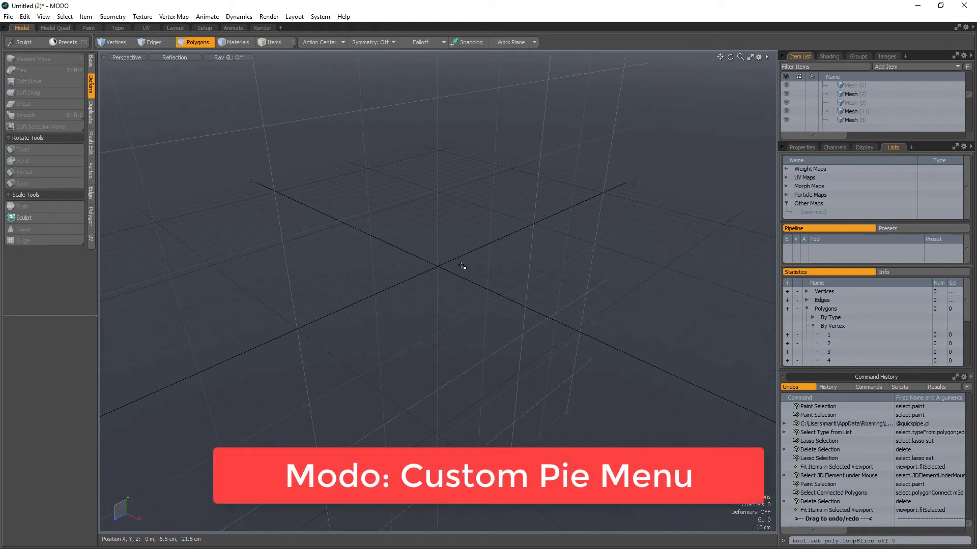
Bring up the custom pie menu over the viewport and view the tools in its Extrudes submenu
key(shift+space)
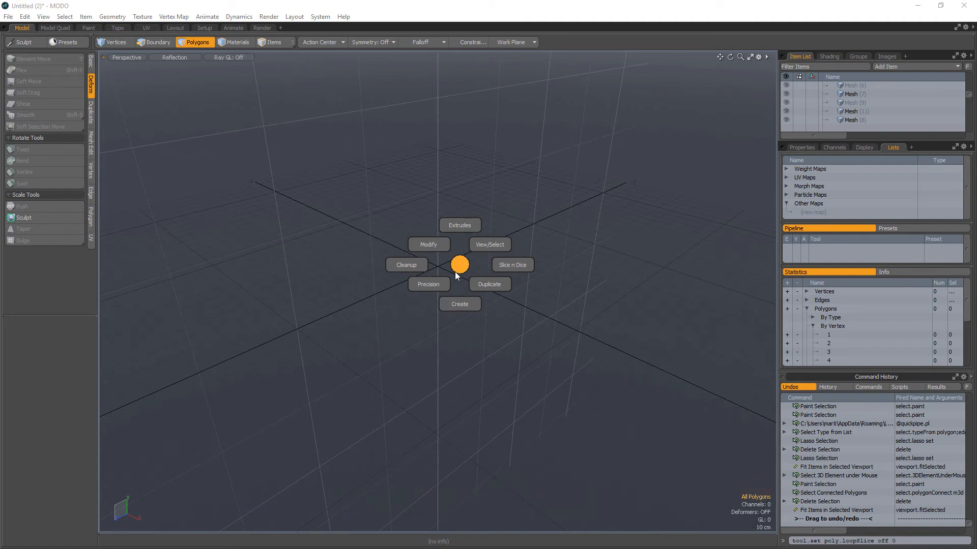
click(456, 235)
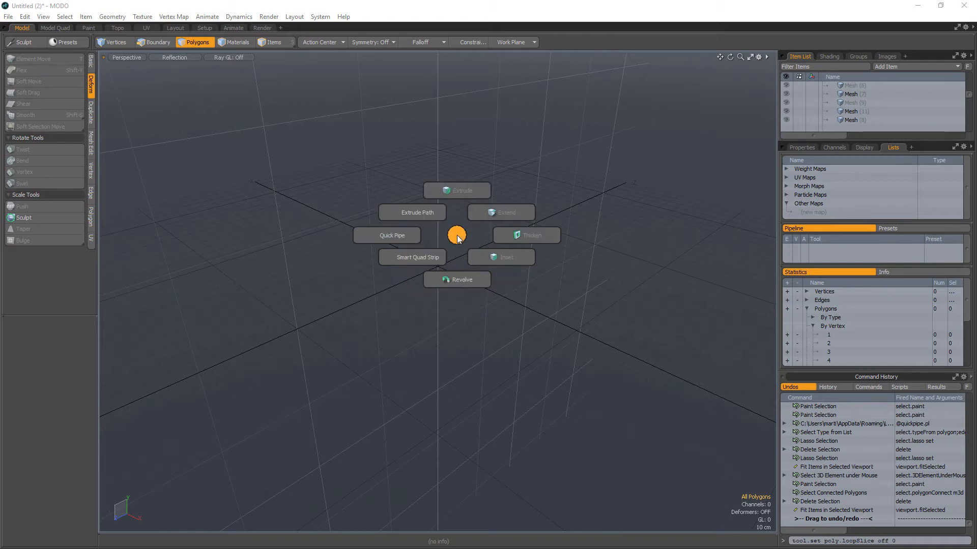
click(457, 235)
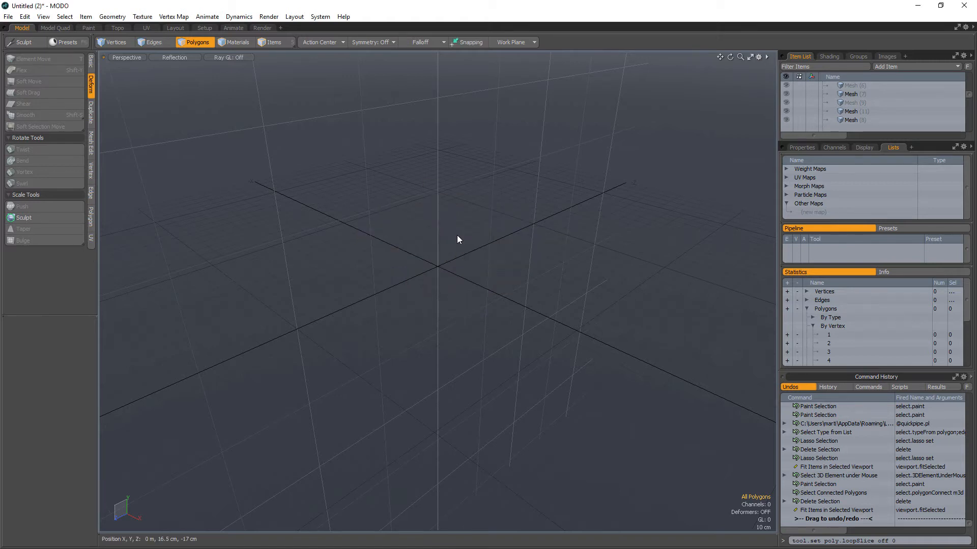
key(ctrl+space)
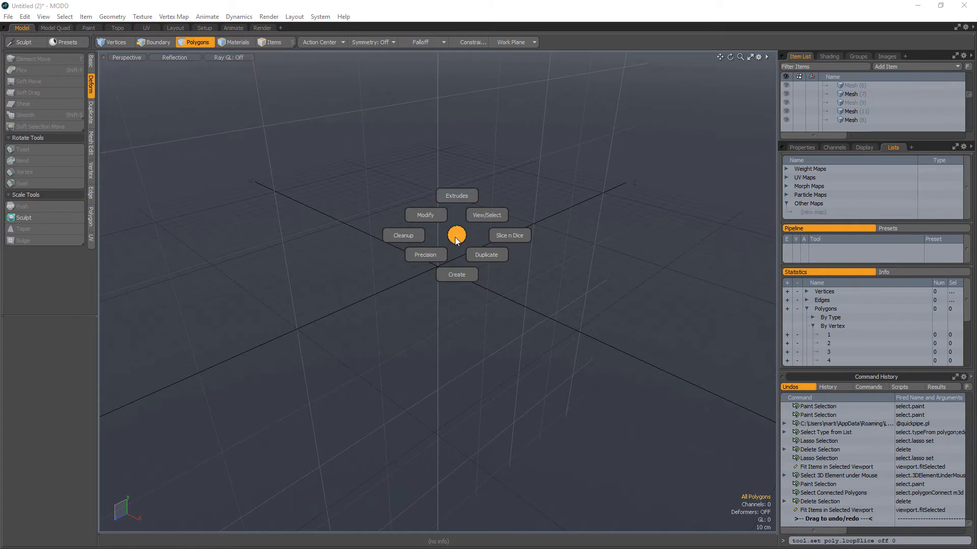
click(457, 235)
key(ctrl+space)
click(459, 250)
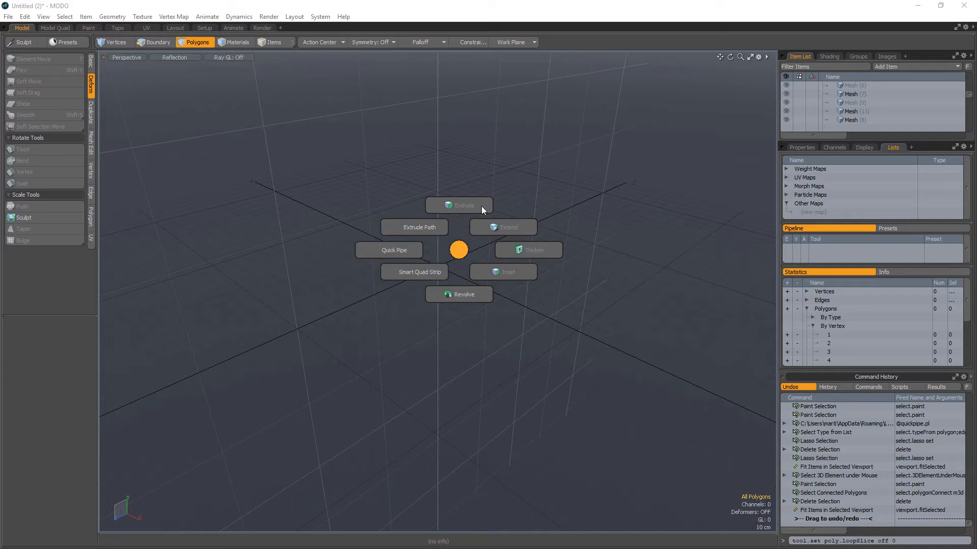
click(456, 251)
alt+shift+drag(456, 225, 446, 217)
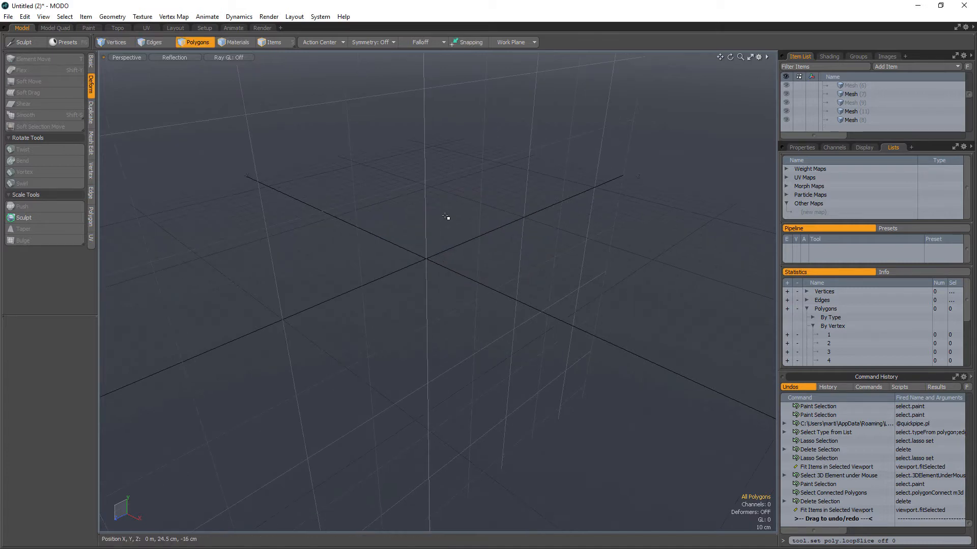
View the primitive and brush tools in the custom pie menu's Create popover
key(ctrl+space)
key(ctrl+space)
key(ctrl+space)
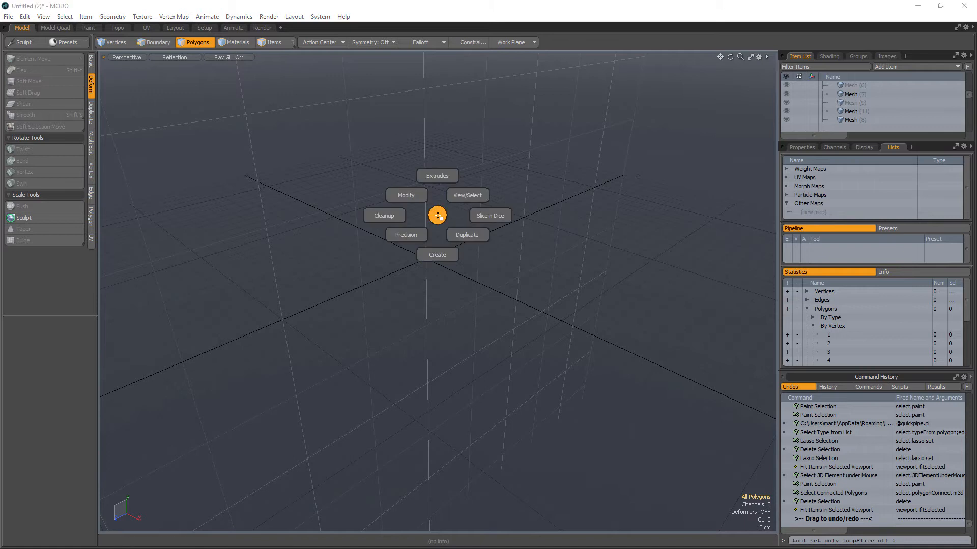
click(436, 255)
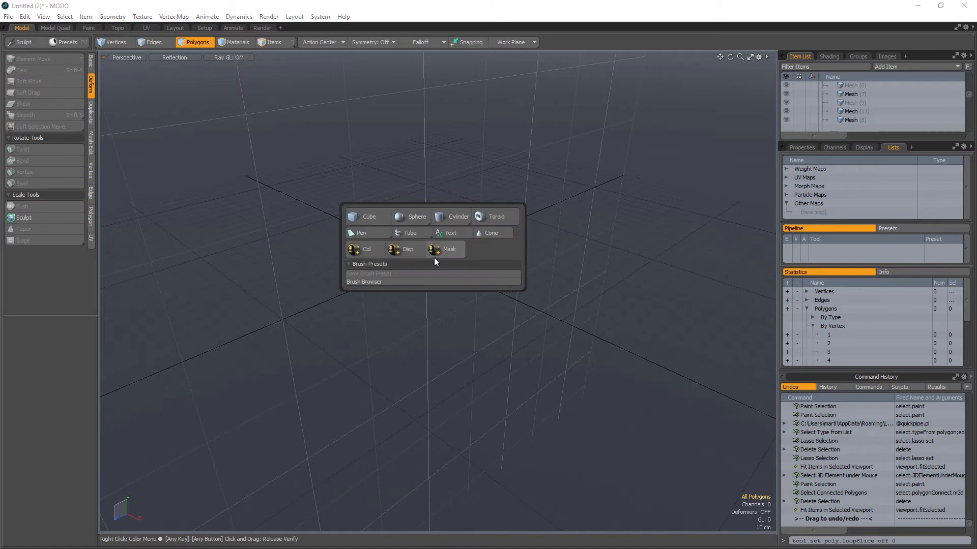
View the boolean and drilling options reached through the pie menu's Slice n Dice submenu
key(ctrl+space)
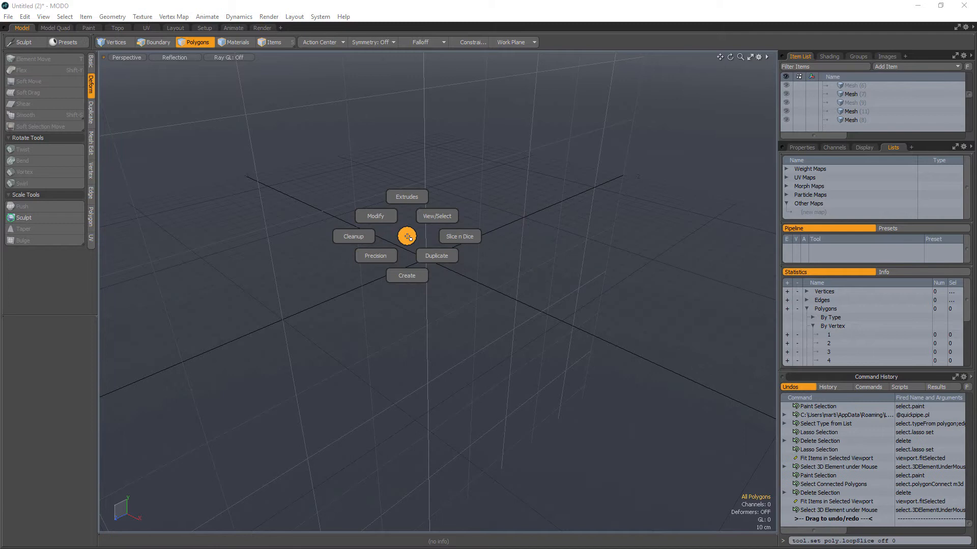
click(494, 235)
click(496, 181)
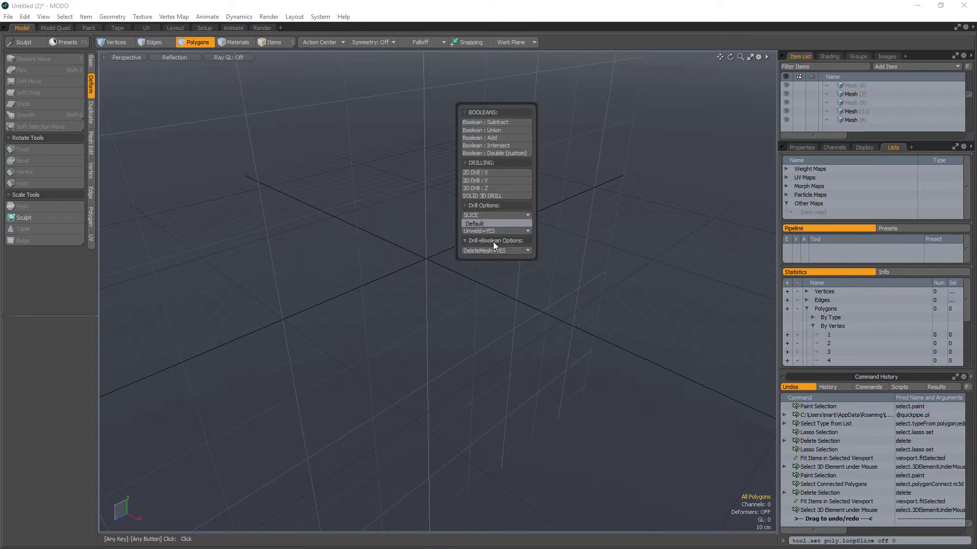
click(440, 237)
key(ctrl+space)
click(341, 234)
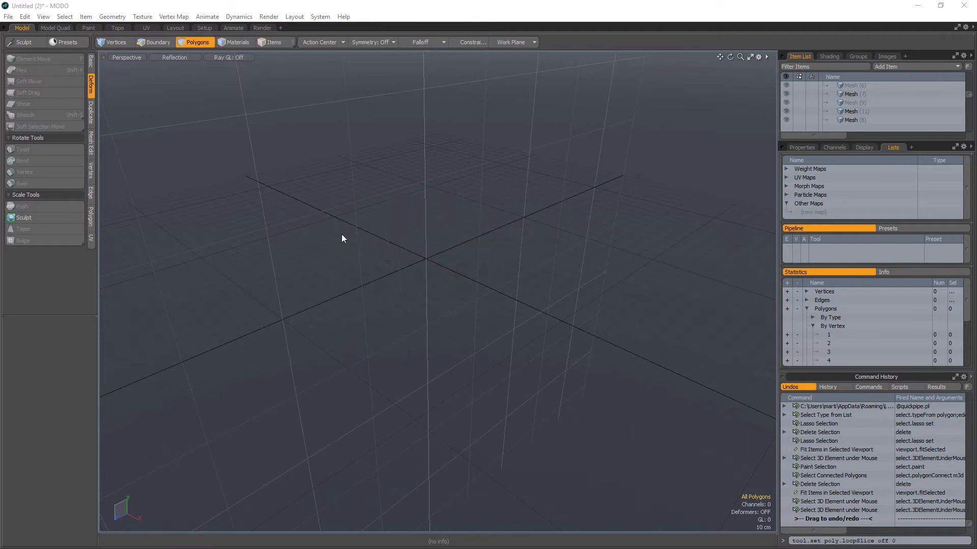
click(342, 239)
alt+shift+drag(426, 230, 415, 241)
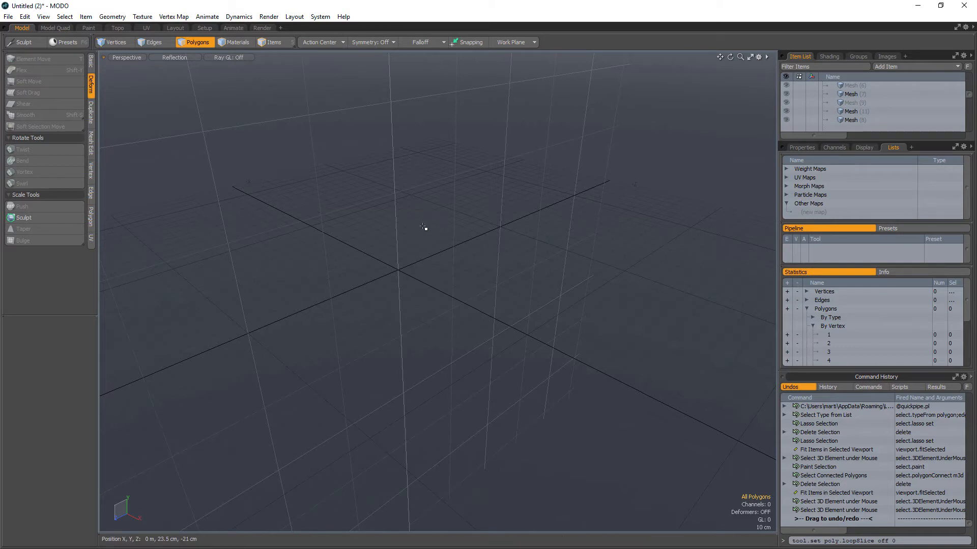
alt+drag(307, 201, 435, 263)
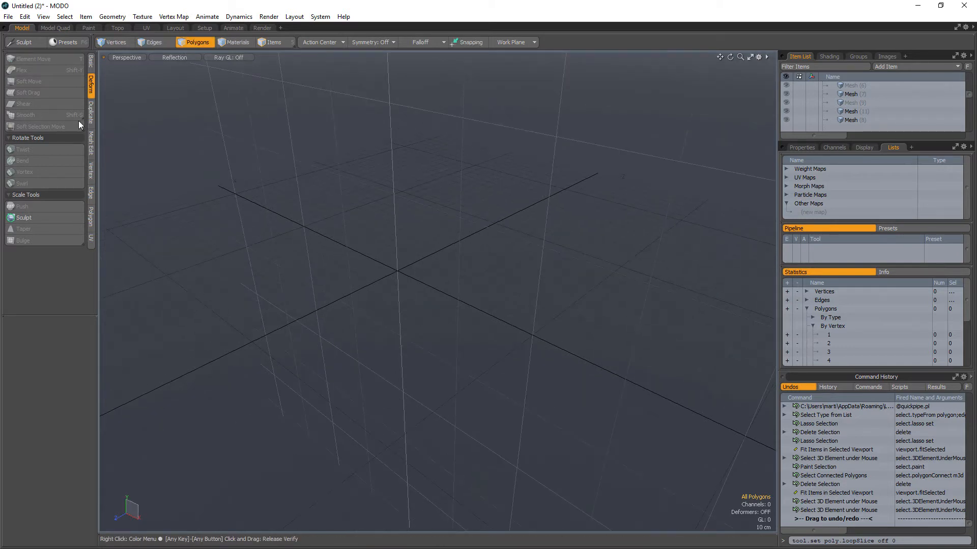
Open the Form Editor and expand the Forms group through to the end of its list
click(320, 17)
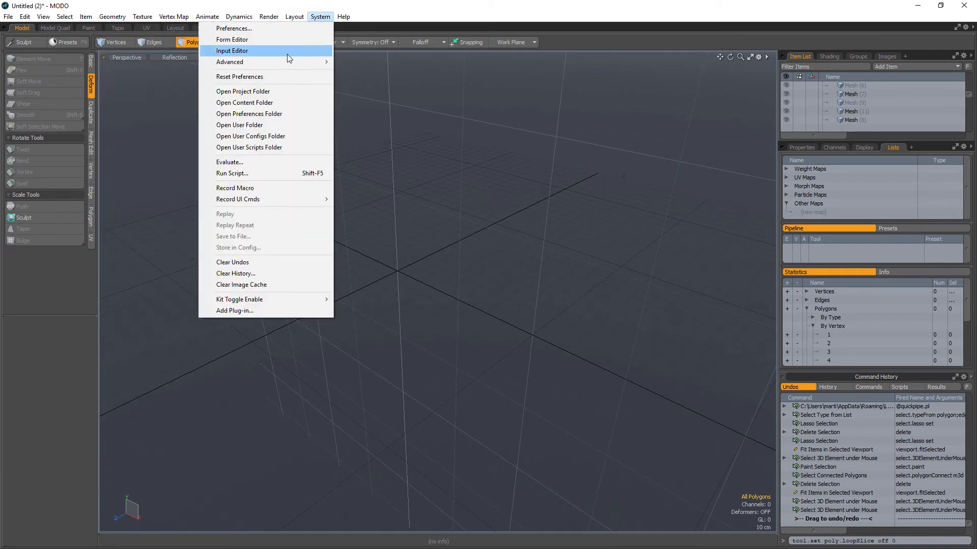
click(230, 40)
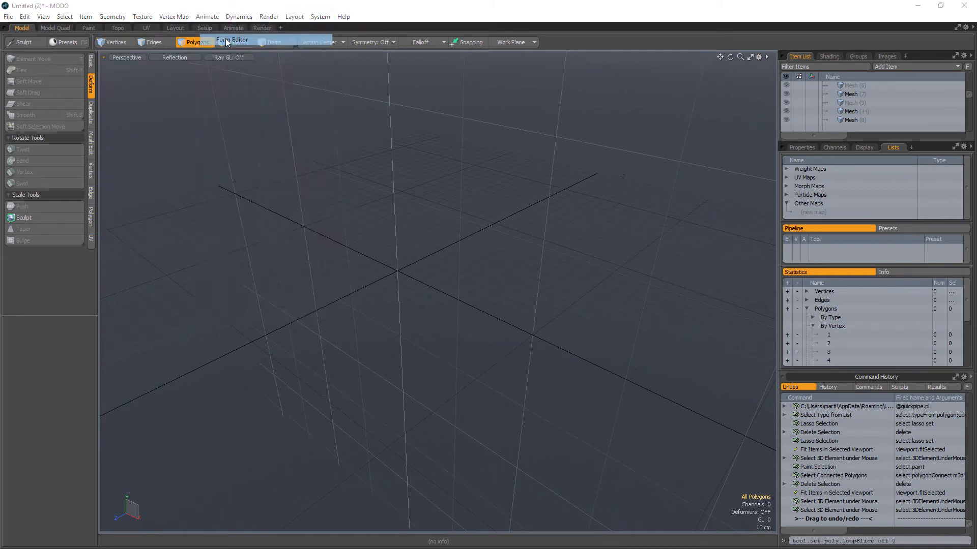
drag(449, 316, 434, 98)
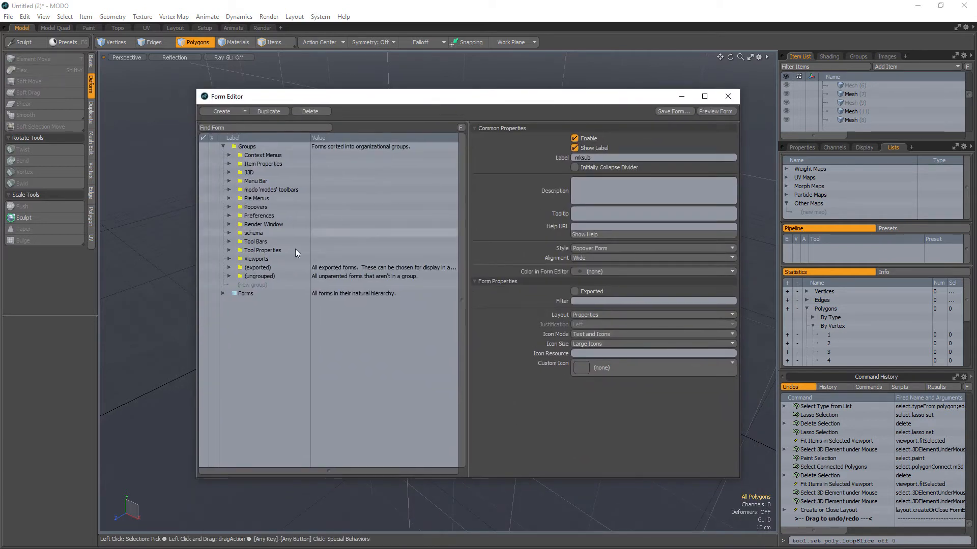
click(222, 294)
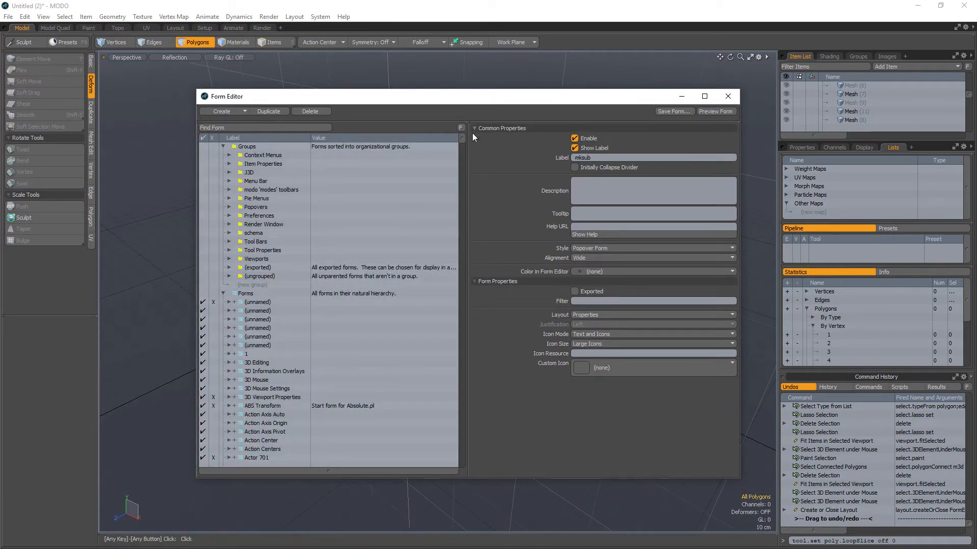
drag(463, 142, 479, 464)
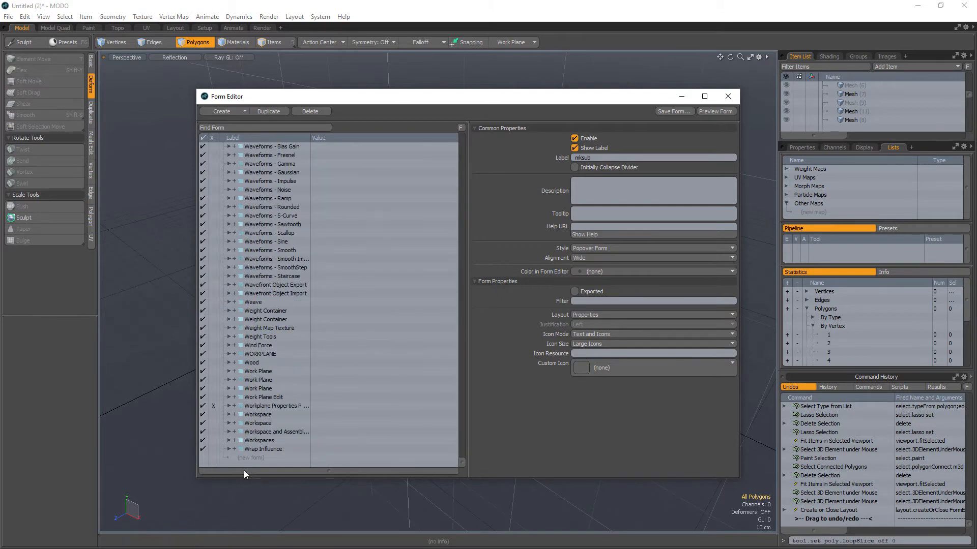
Create a pie menu template form named mktest_2 and collapse the *mk_test form above it
click(226, 112)
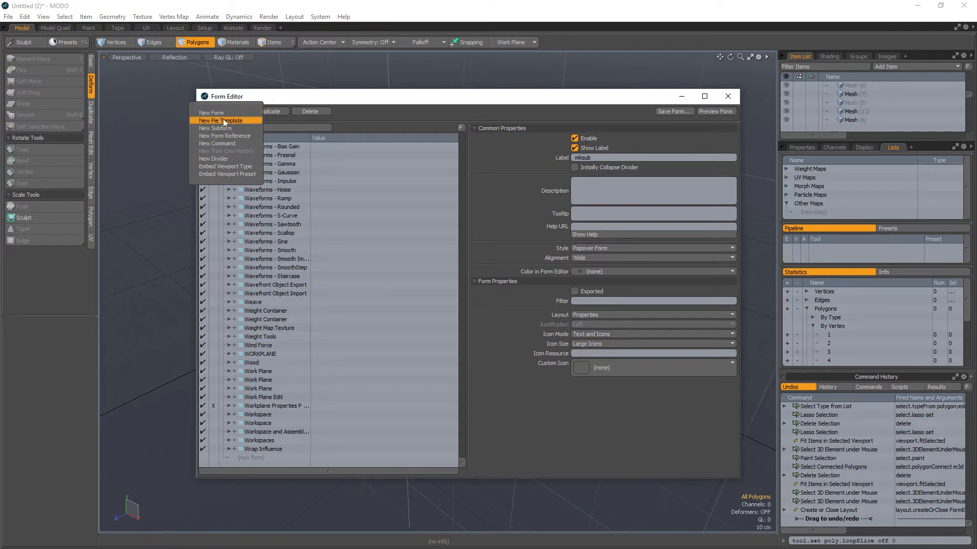
click(234, 121)
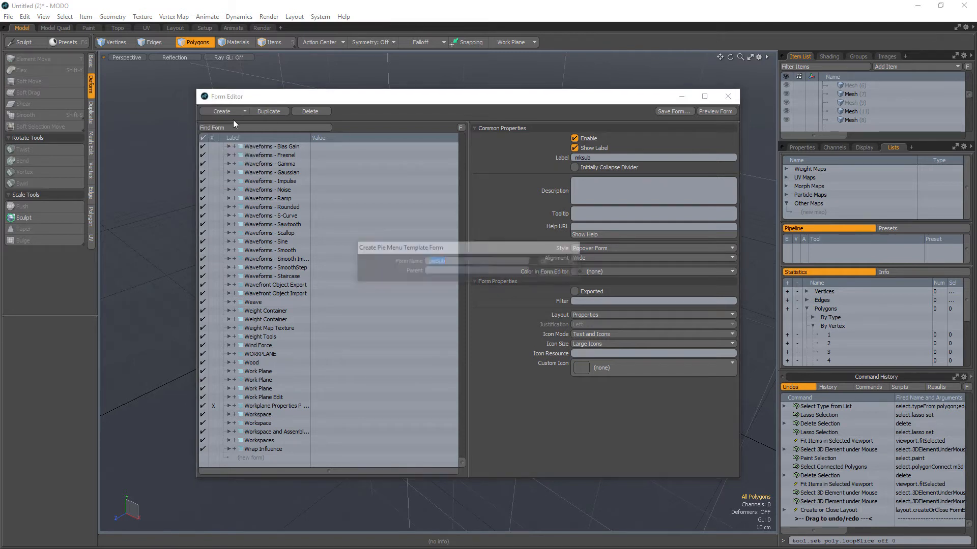
text(mktest_2)
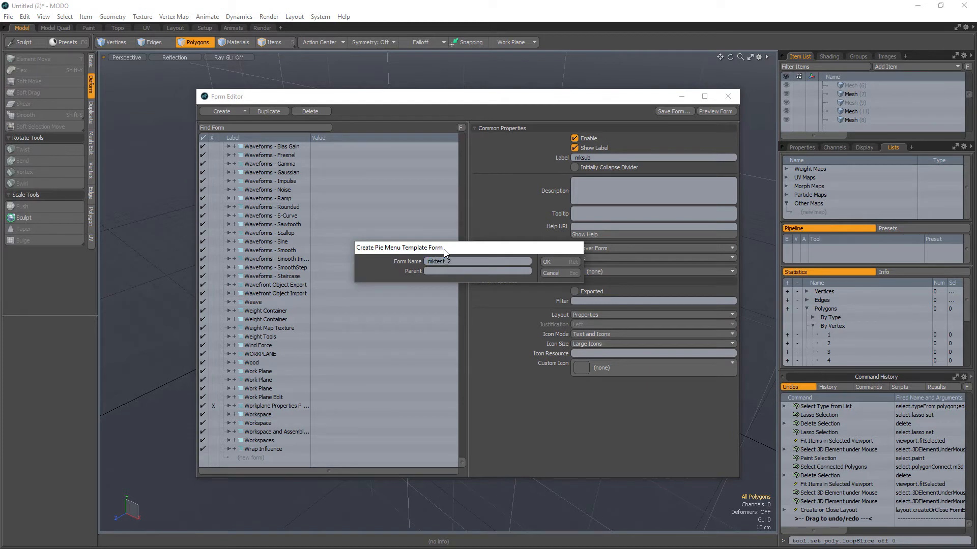
key(Return)
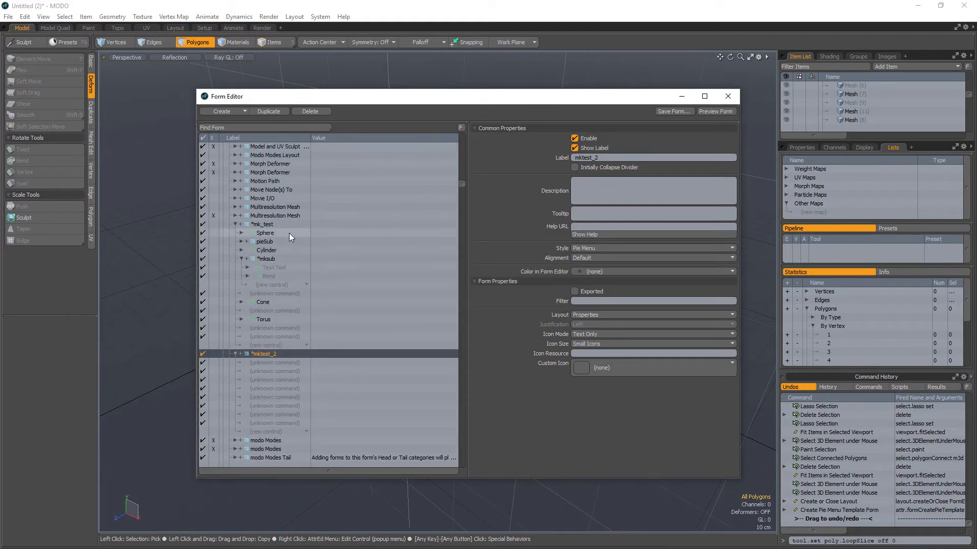
click(235, 224)
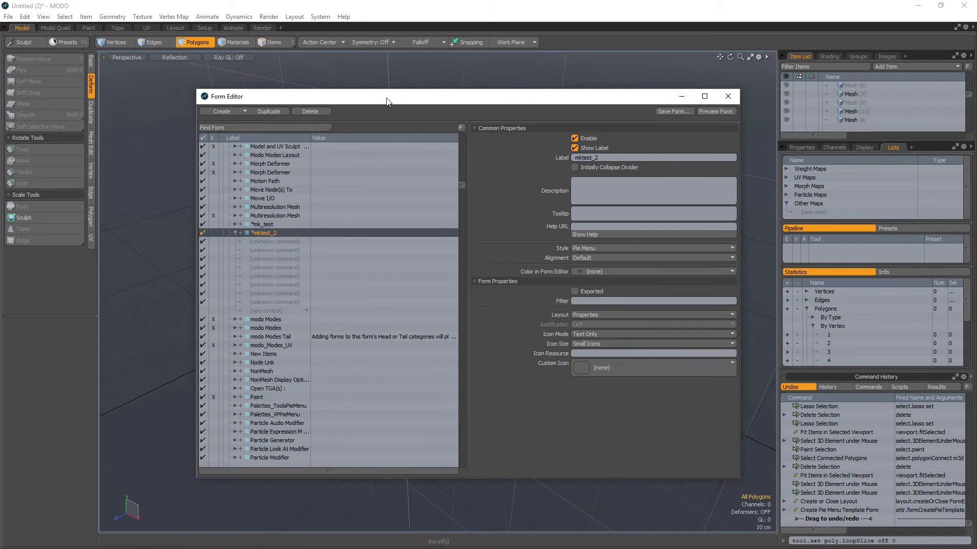
drag(386, 101, 374, 100)
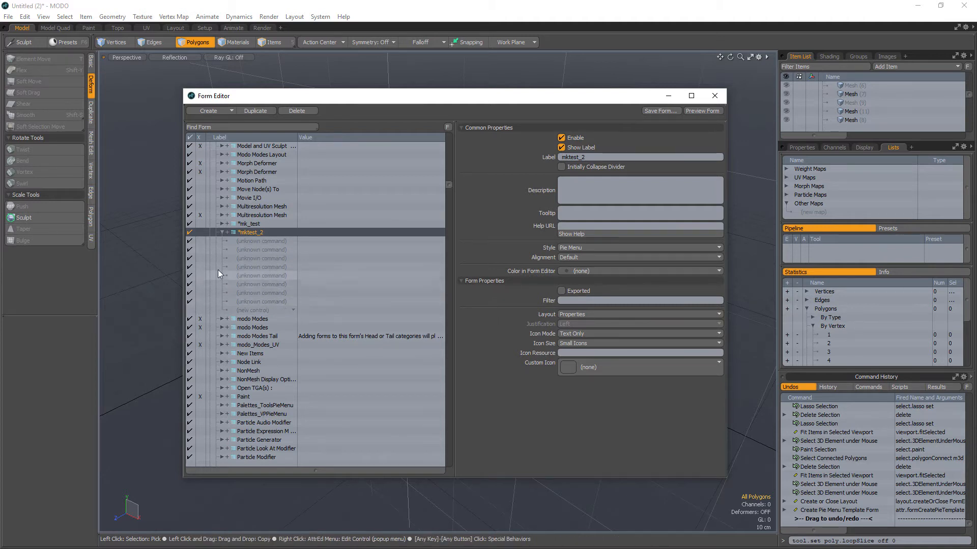
mouse_move(246, 100)
mouse_down()
mouse_move(301, 100)
mouse_move(245, 104)
mouse_up()
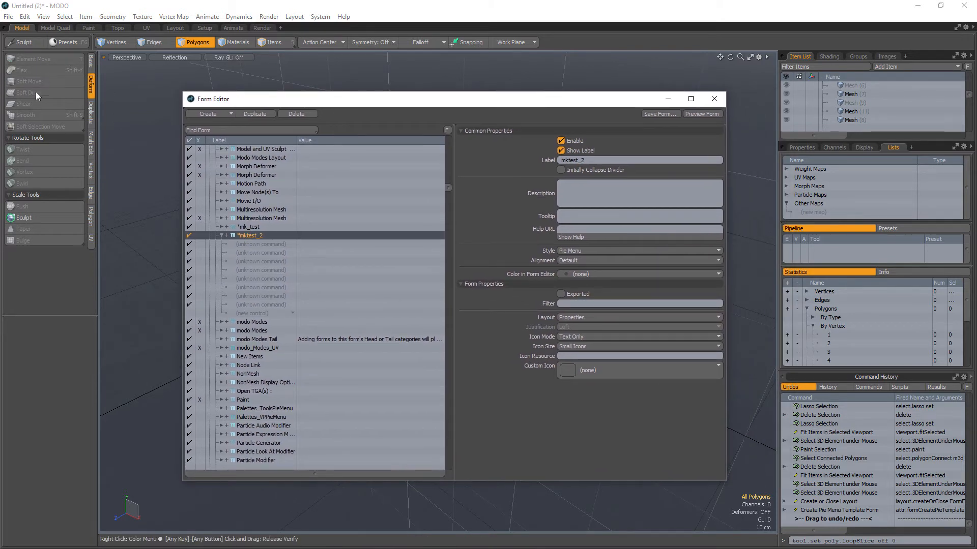
Activate the Cube primitive from the Basic tools and reveal the command history that logs it
click(91, 62)
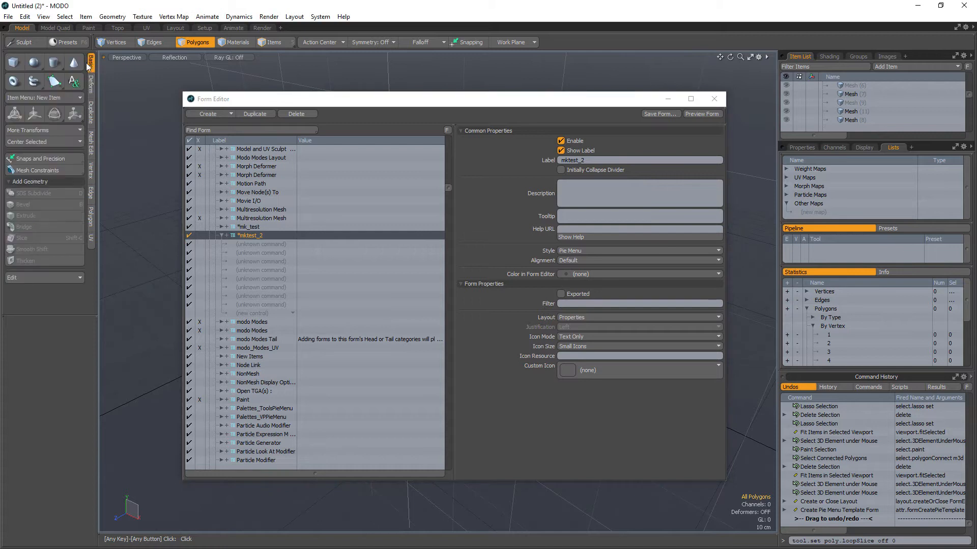
click(13, 62)
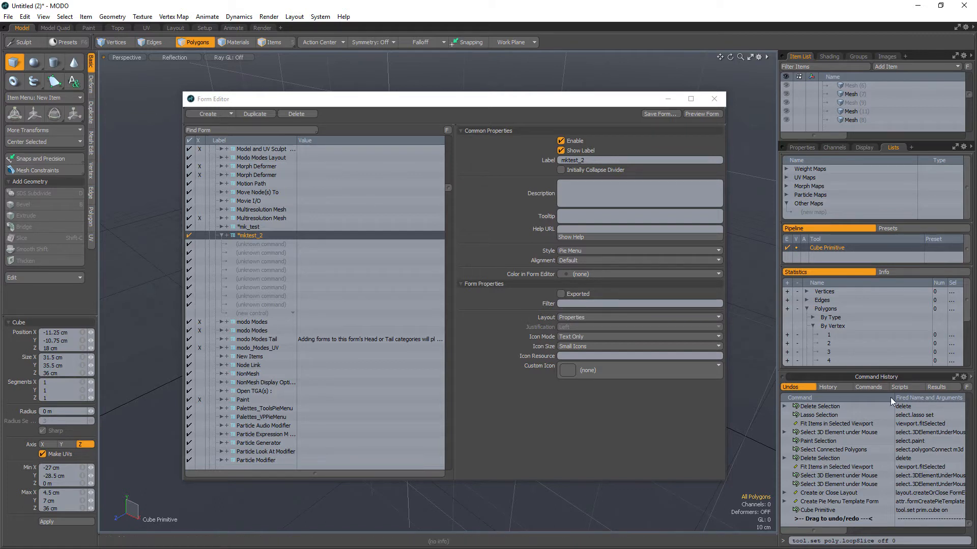
click(885, 545)
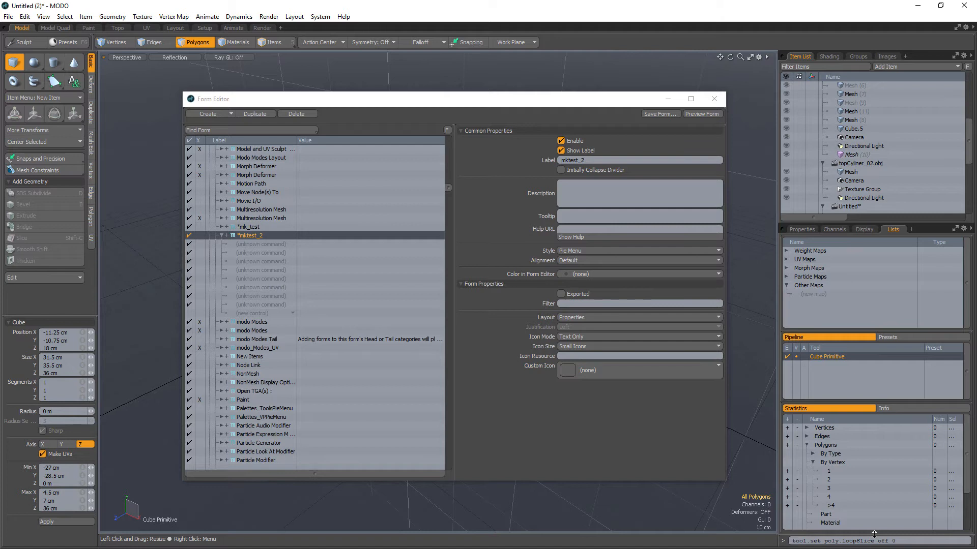
click(868, 367)
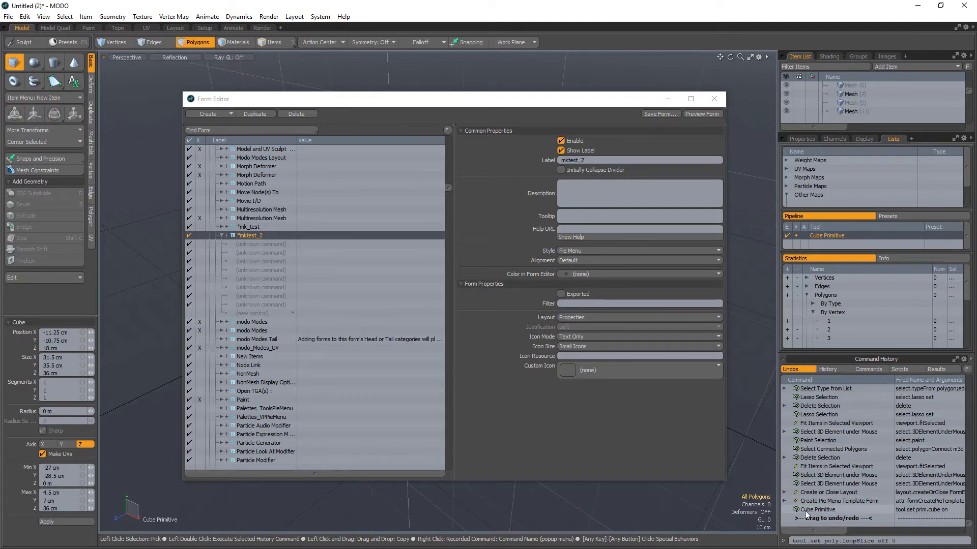
Select the Cube Primitive entry in the command history and copy its command "tool.set prim.cube on"
click(841, 509)
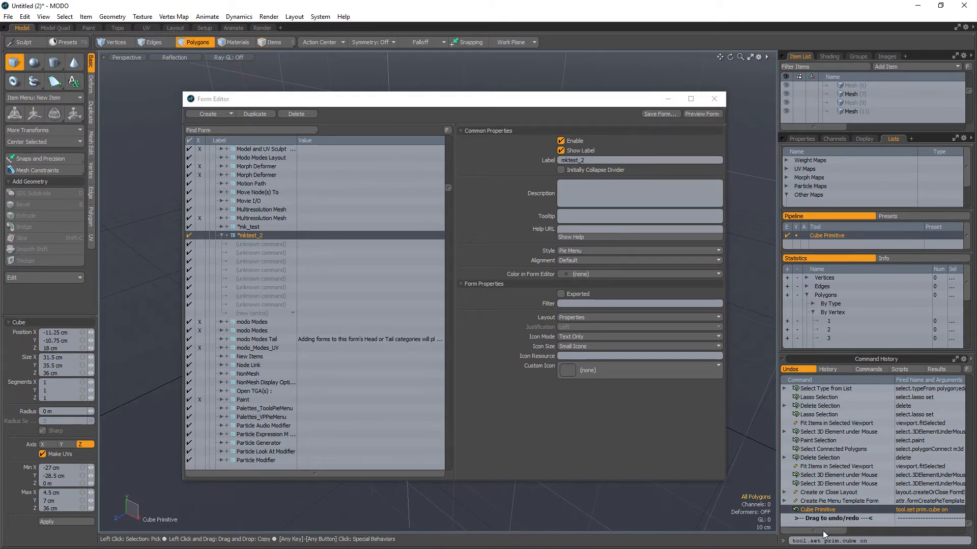
drag(883, 540, 783, 545)
click(887, 539)
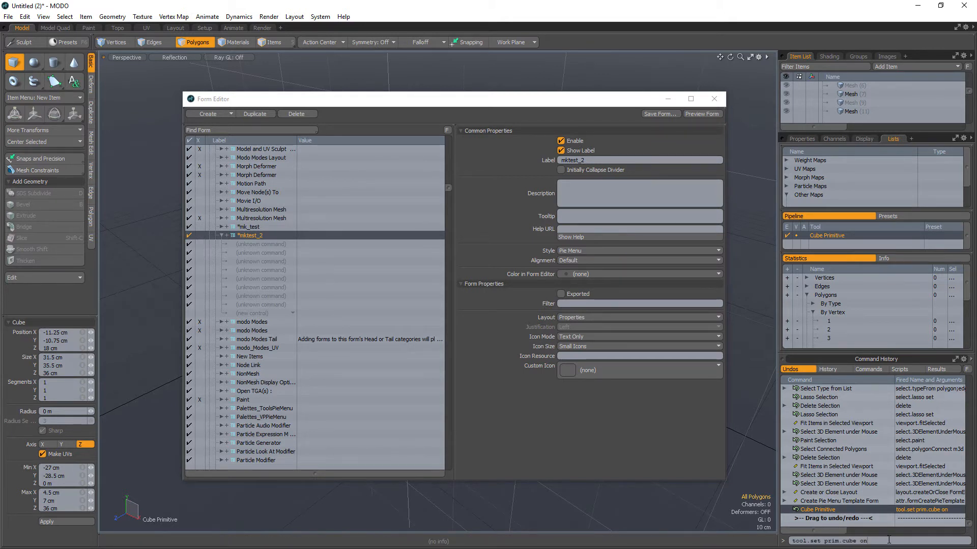
drag(887, 539, 778, 546)
click(881, 541)
drag(881, 540, 728, 547)
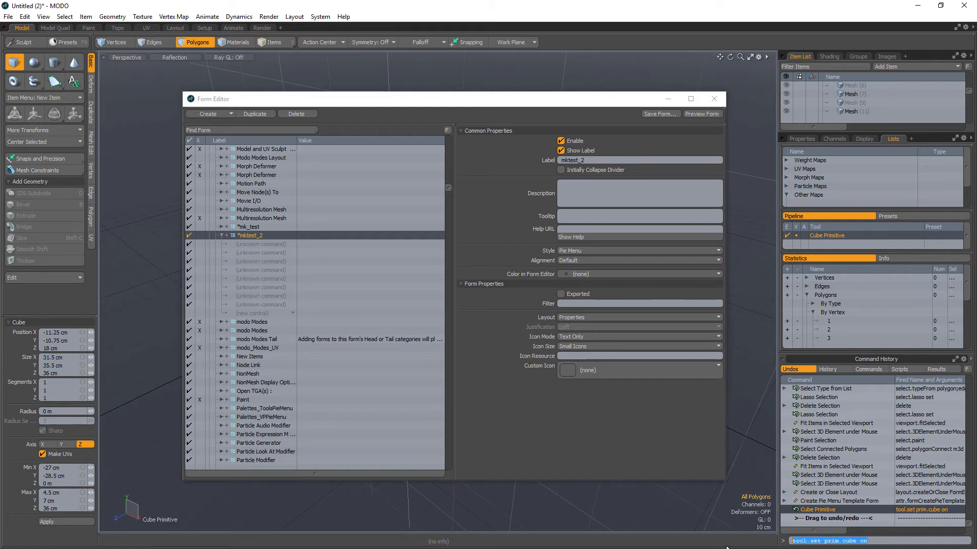
click(876, 539)
drag(831, 541, 734, 544)
key(ctrl+c)
Assign the copied command "tool.set prim.cube on" to the first unknown command slot of the mktest_2 form
click(249, 244)
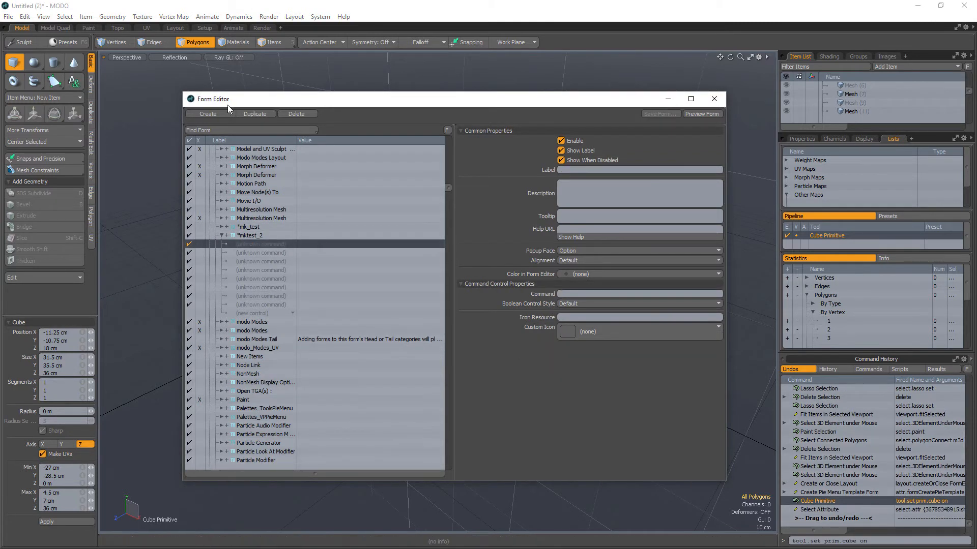
drag(224, 99, 216, 88)
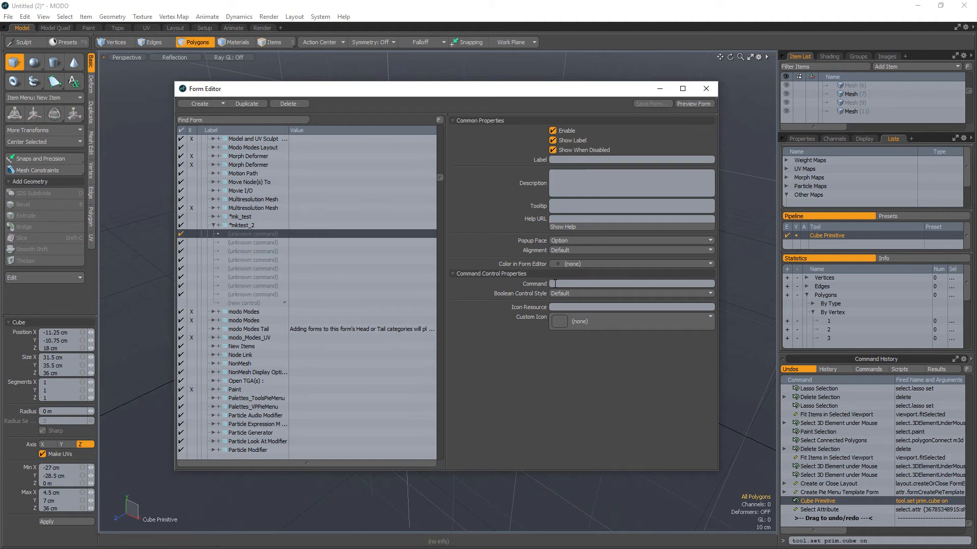
click(555, 284)
key(ctrl+v)
key(Return)
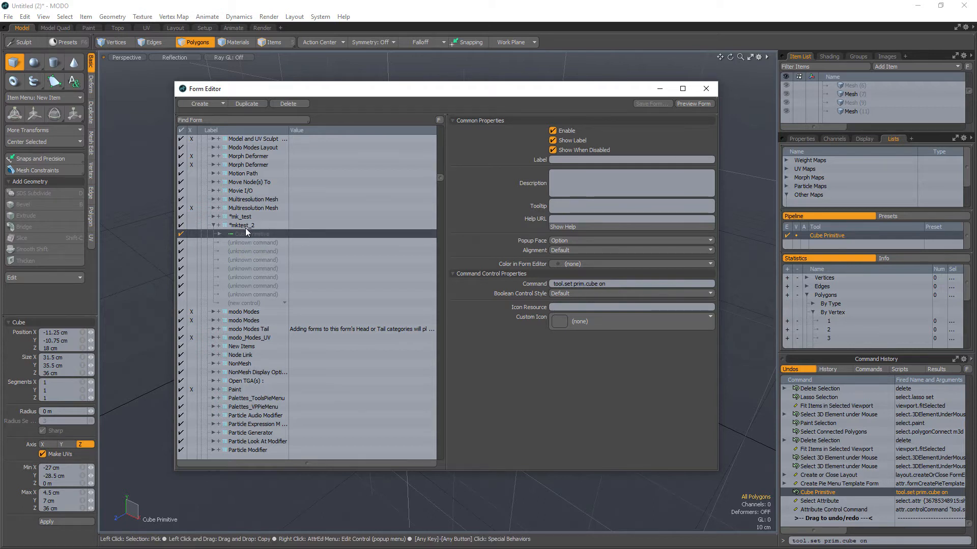
Label the first command slot of the mktest_2 form Cube, previewing the form before and after the change
click(695, 104)
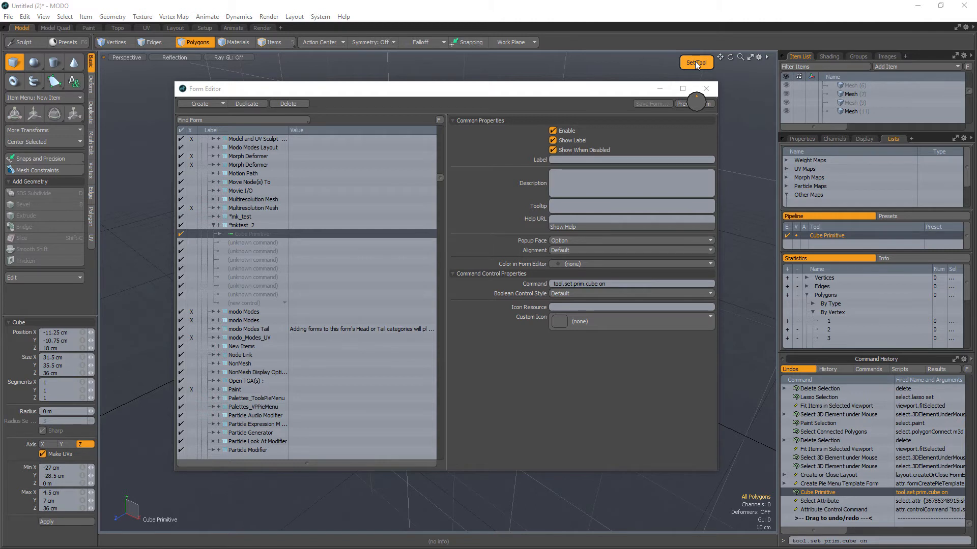
click(693, 104)
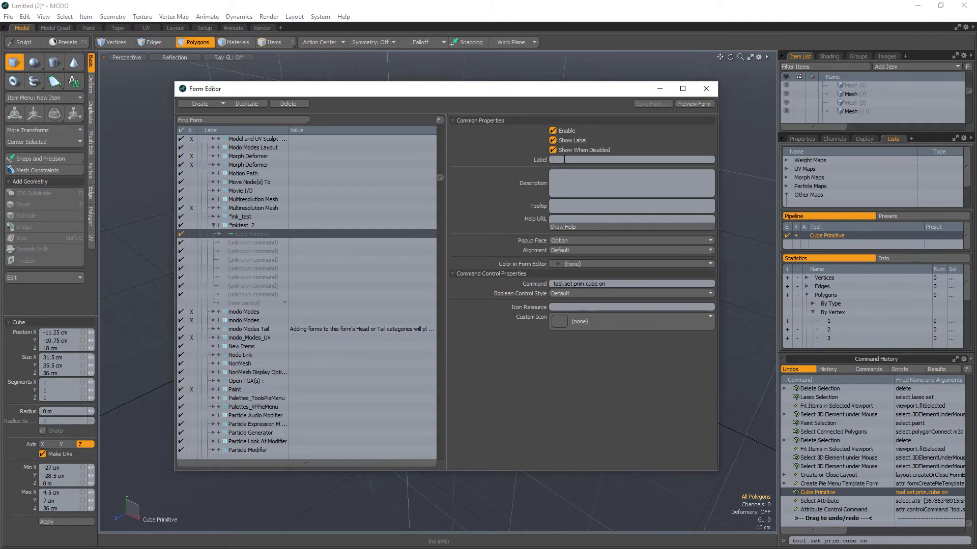
text(Cube)
key(Return)
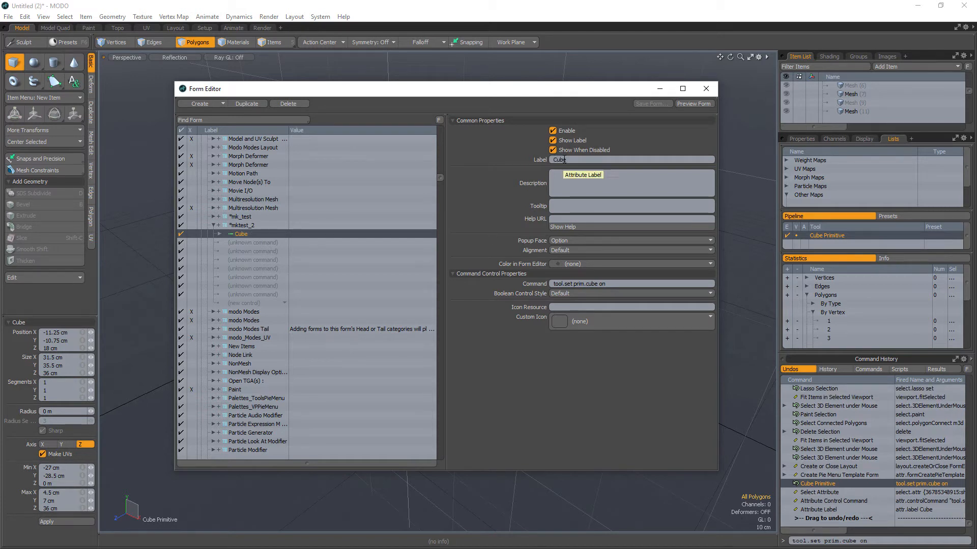
click(696, 103)
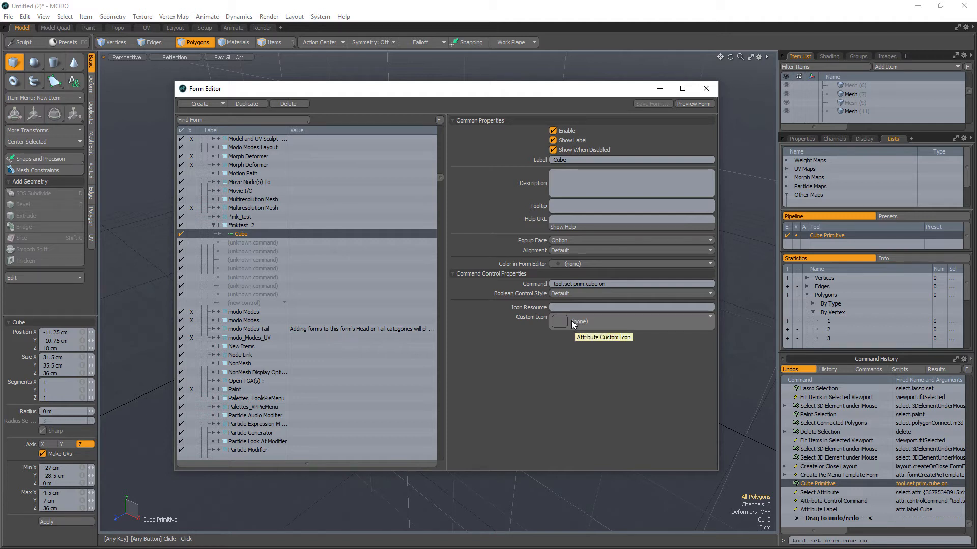
Set the mktest_2 form's icon mode to Text and Icons and its icon size to Large Icons, and preview it
click(250, 227)
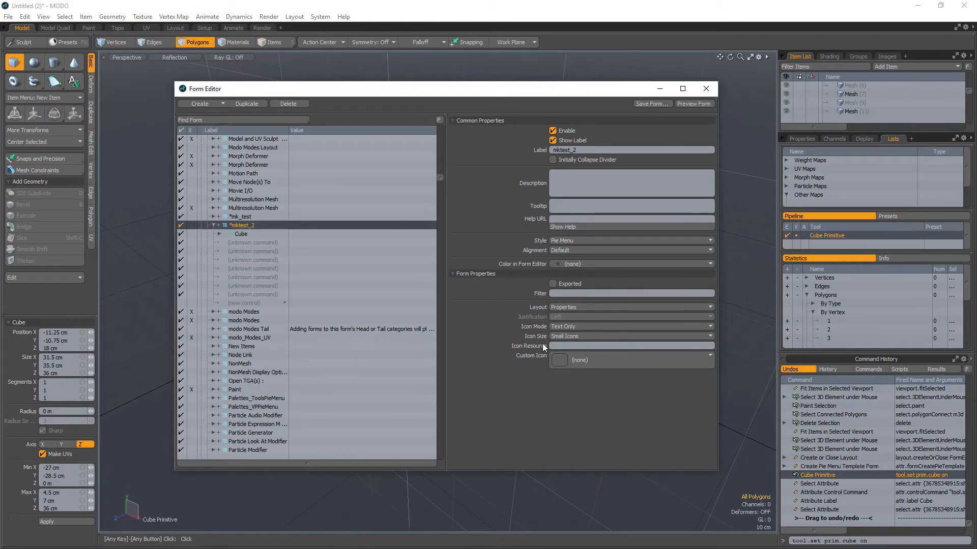
click(576, 325)
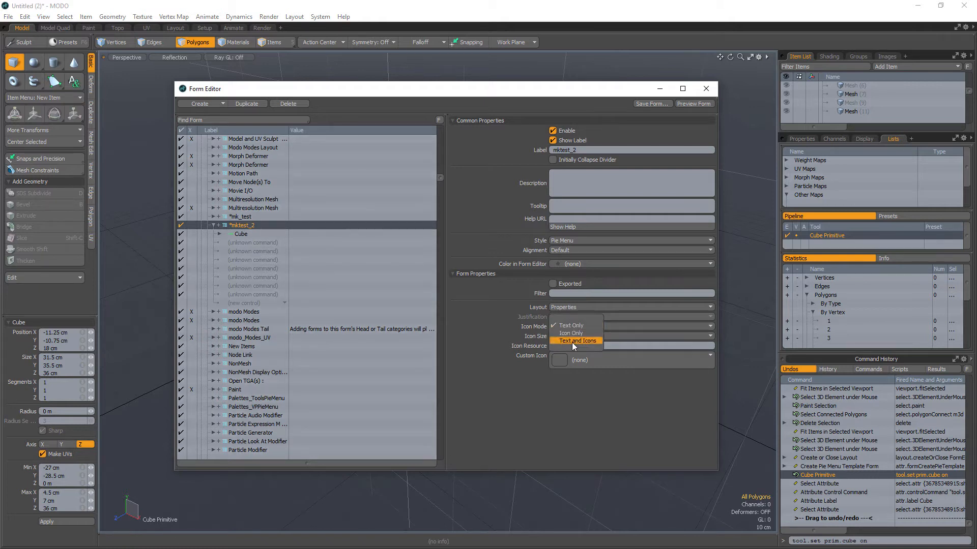
click(578, 339)
click(569, 337)
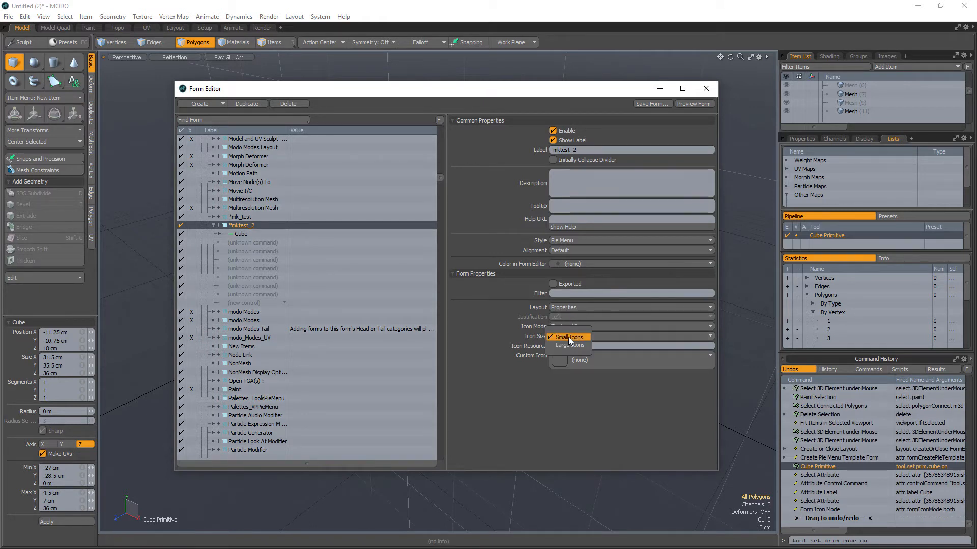
click(571, 344)
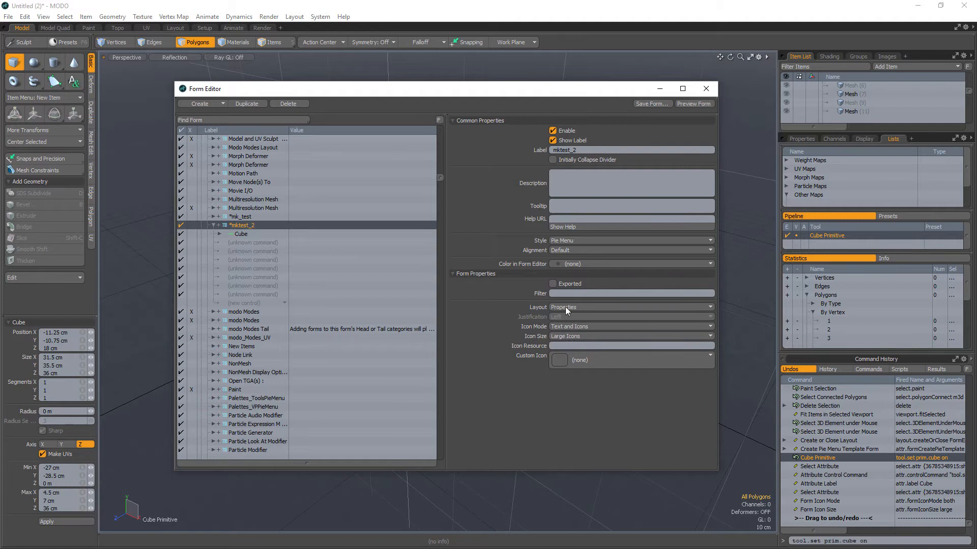
click(692, 103)
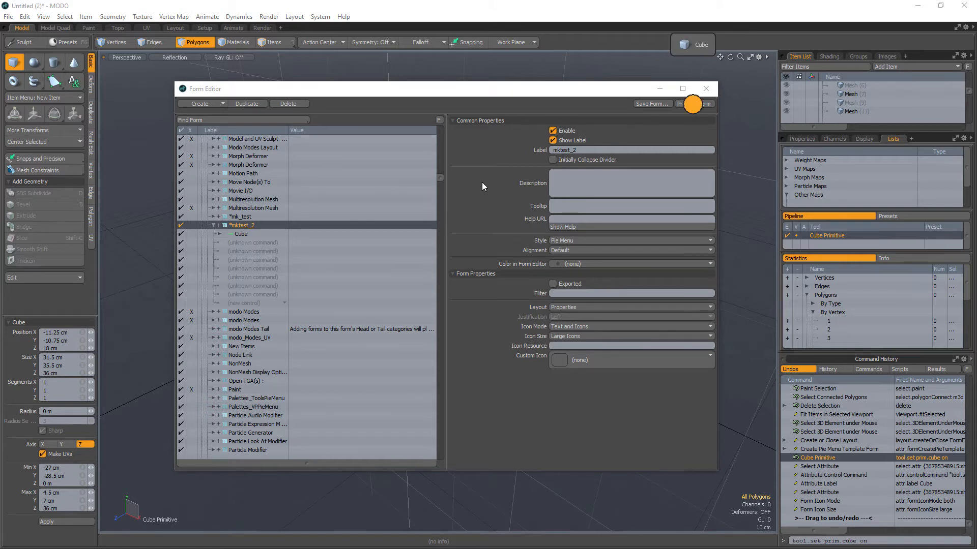
click(496, 95)
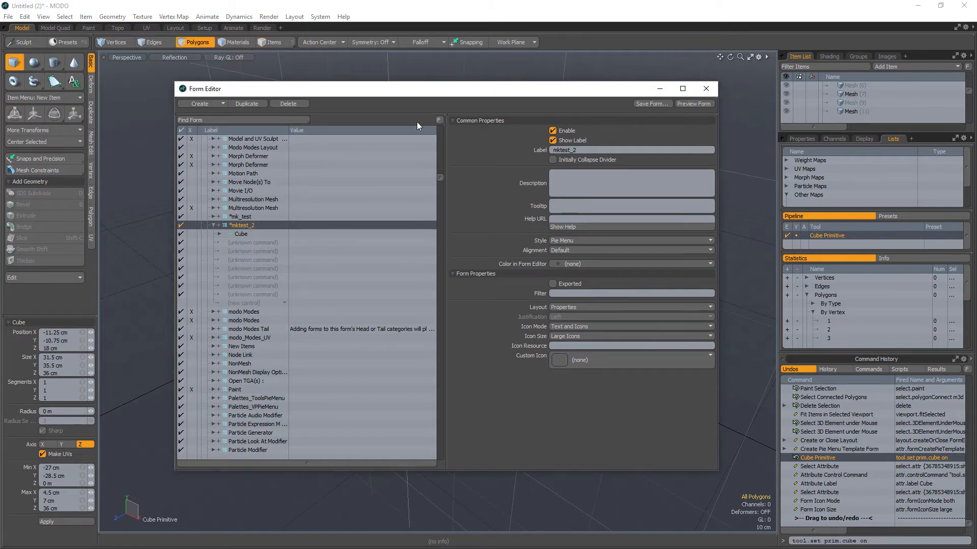
Activate the Sphere primitive and copy its command "tool.set prim.sphere on" from the command history
click(36, 63)
click(36, 63)
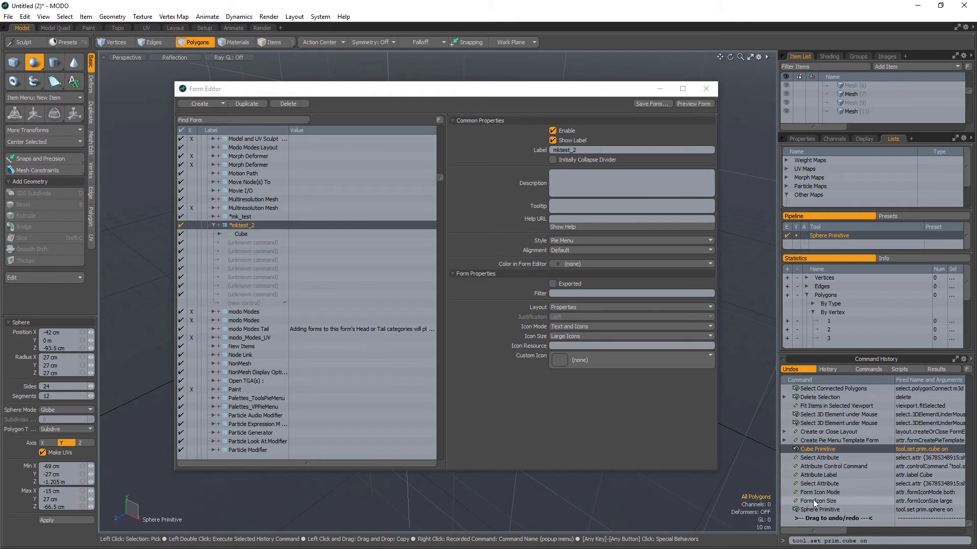
click(828, 510)
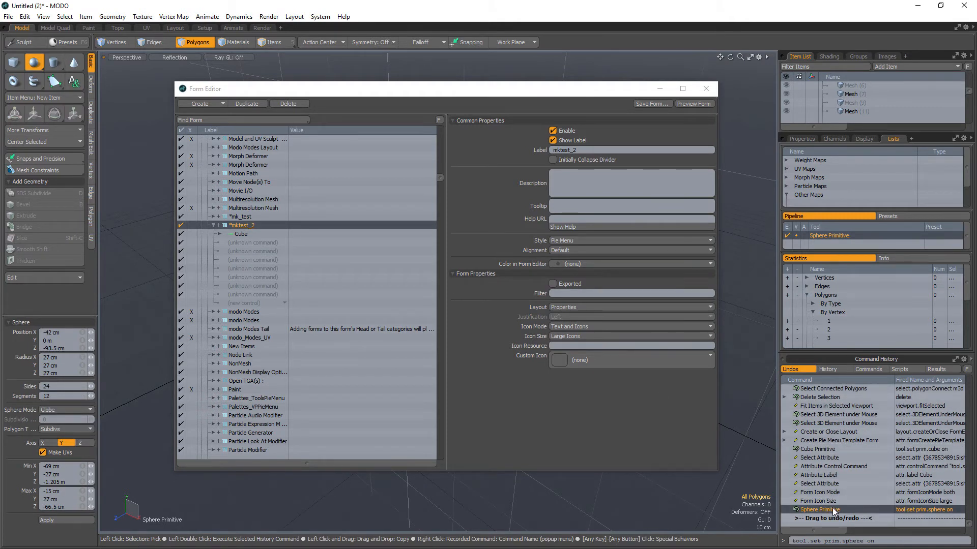
click(890, 540)
key(ctrl+c)
Assign "tool.set prim.sphere on" to the unknown command slot below Cube and label it Sphere
click(253, 243)
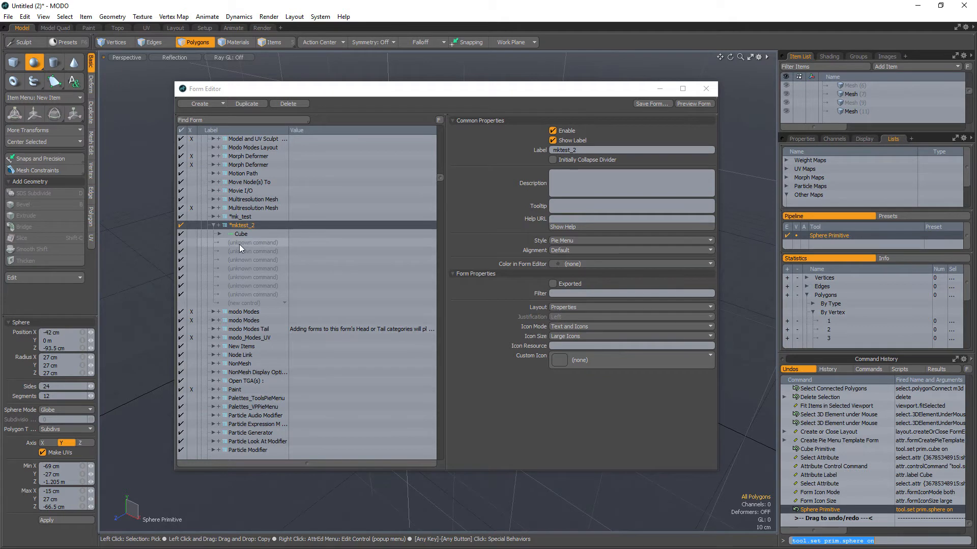
click(577, 283)
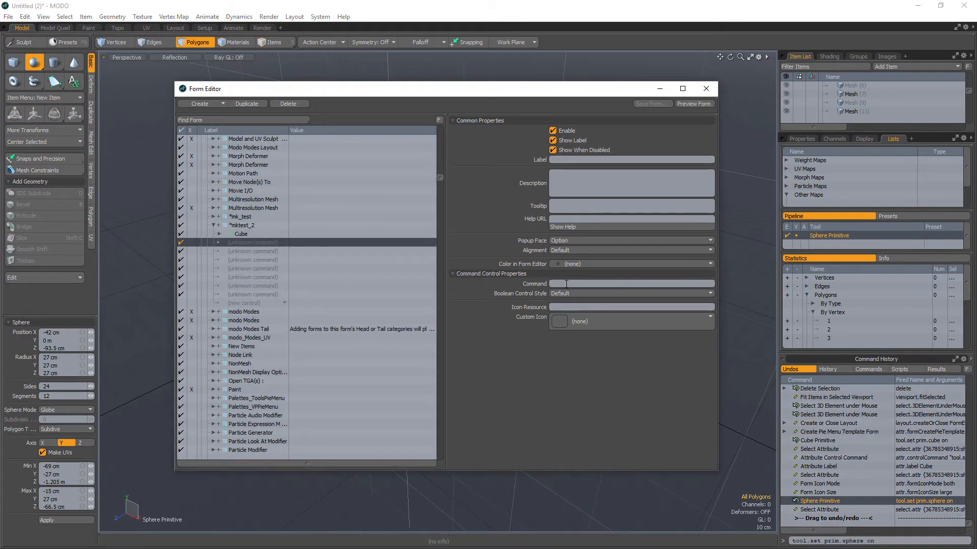
key(ctrl+v)
key(Return)
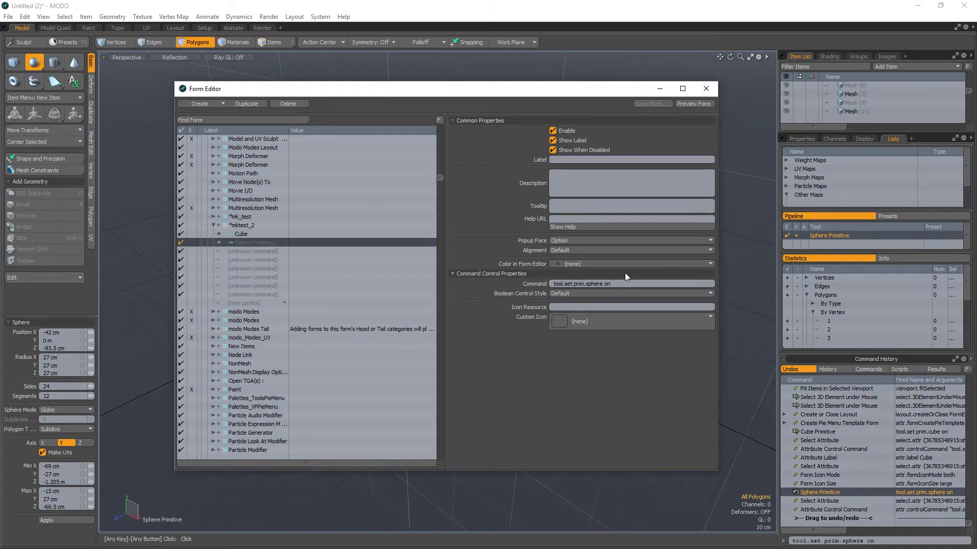
click(573, 159)
text(Sphere)
key(Return)
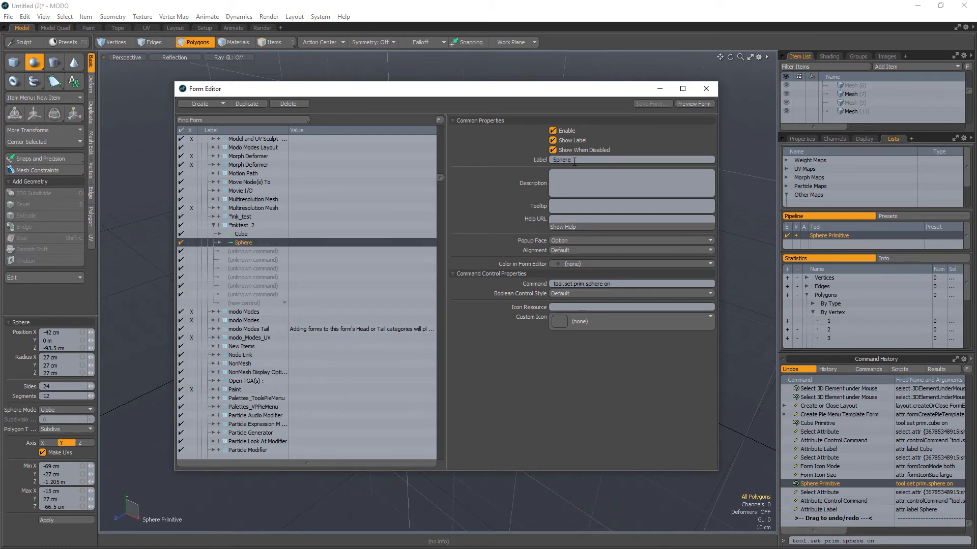
Select the slot below Sphere, activate the Cylinder primitive and copy its logged command "tool.set prim.cylinder on"
click(247, 251)
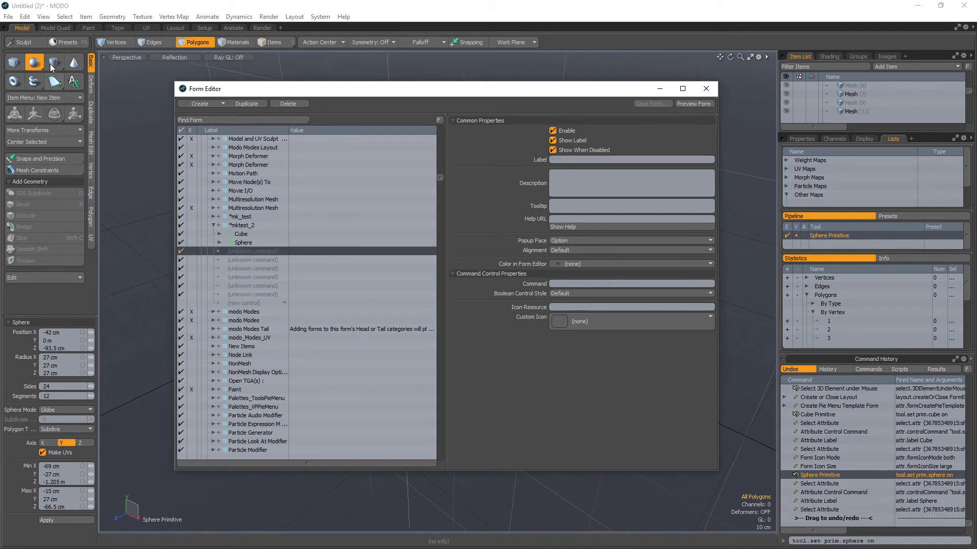
click(53, 63)
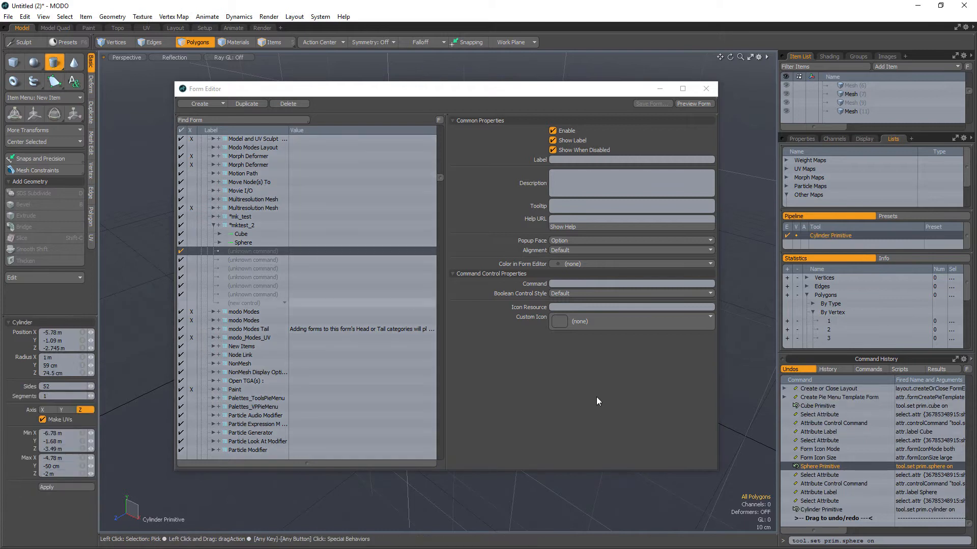
click(835, 510)
click(909, 539)
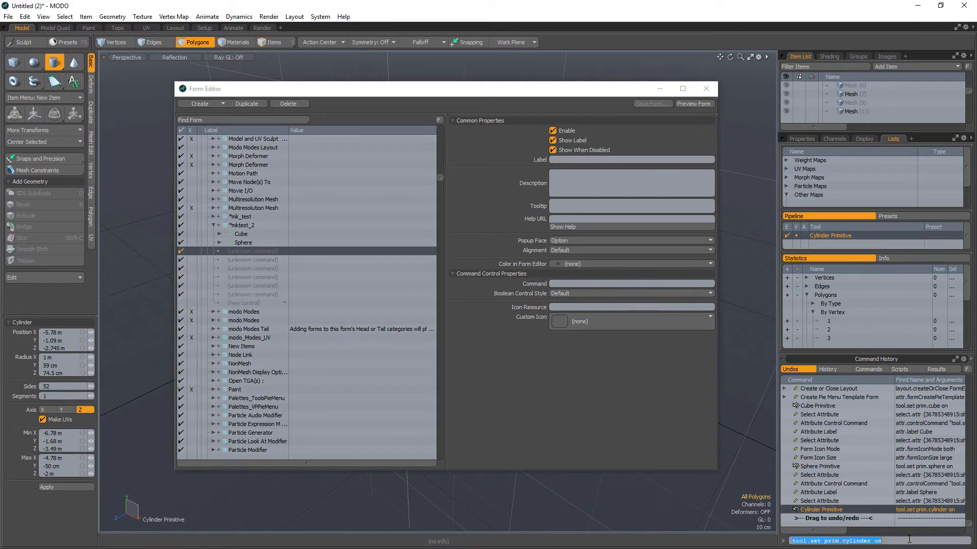
Assign "tool.set prim.cylinder on" to the selected third slot of mktest_2 and label it Cylinder
click(574, 282)
text(tool.set prim.cylinder on)
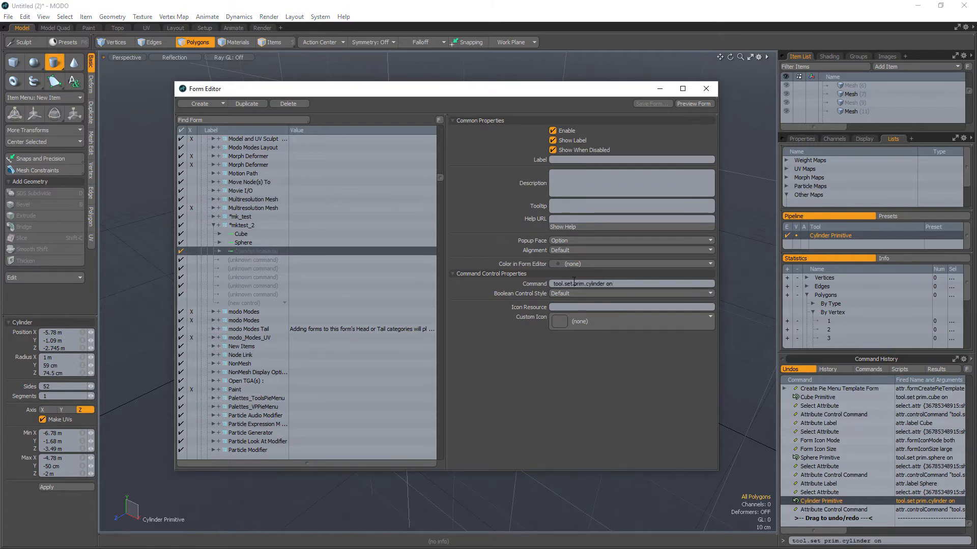
right_click(574, 281)
click(569, 157)
text(Cylinder)
key(Return)
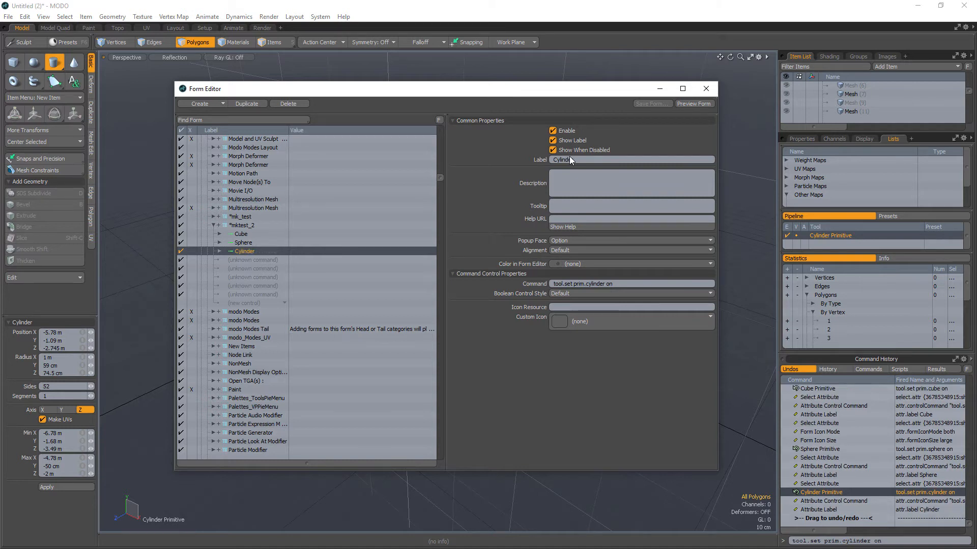
Activate the Cone primitive and copy its command "tool.set prim.cone on" from the command history
click(74, 63)
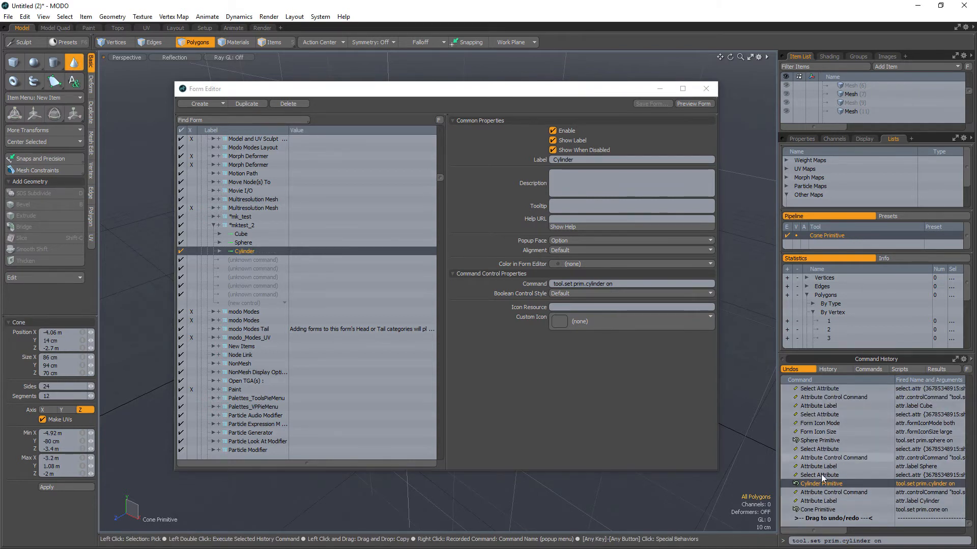
click(883, 539)
key(ctrl+c)
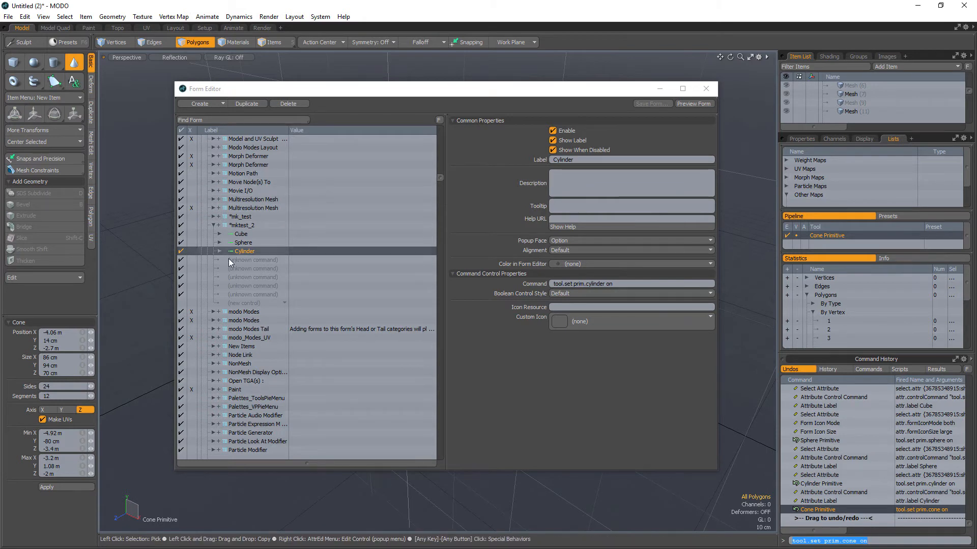
Assign "tool.set prim.cone on" to the unknown command slot below Cylinder and label it Cone
click(255, 258)
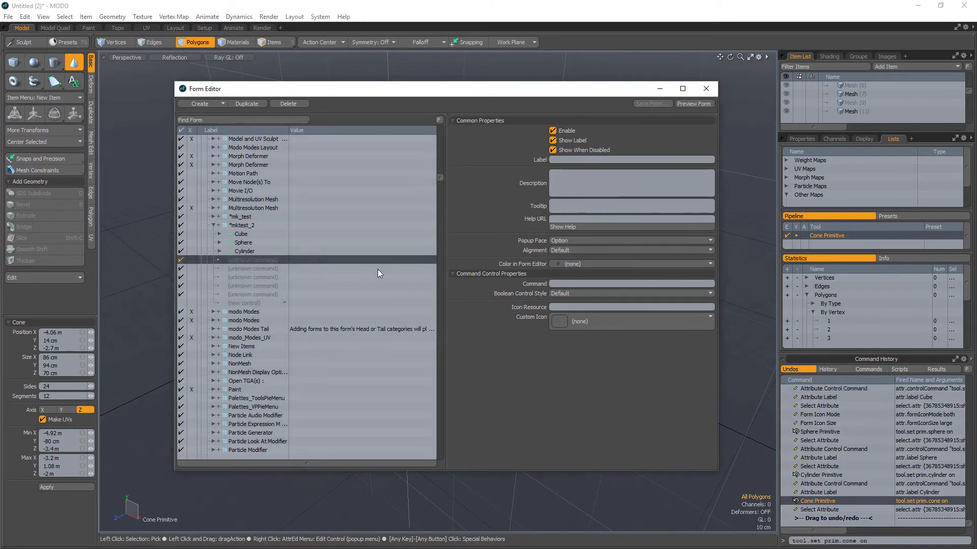
key(ctrl+v)
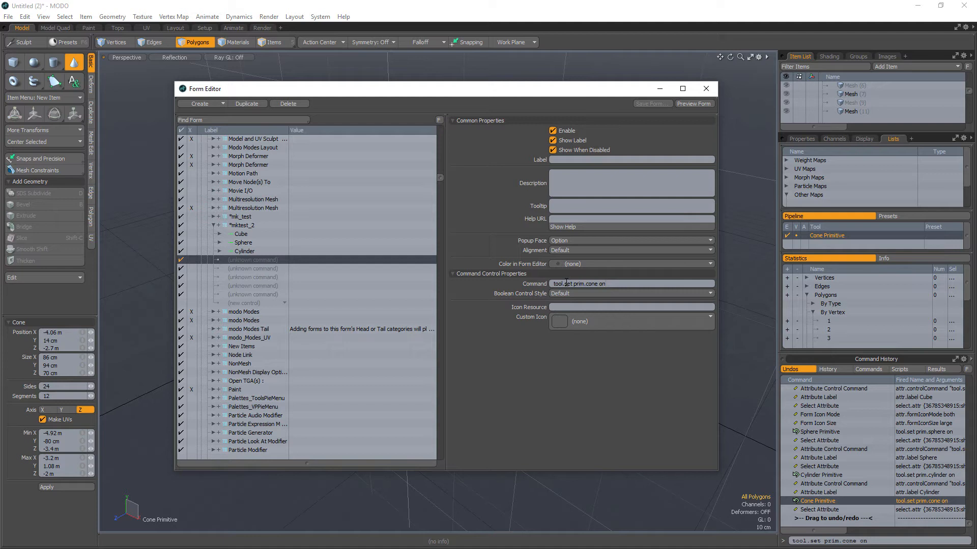
key(Return)
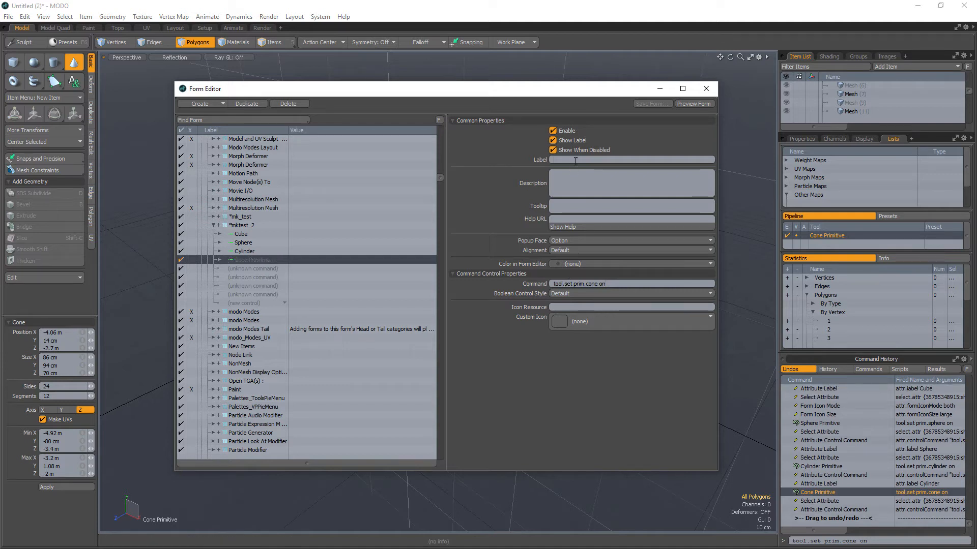
key(Return)
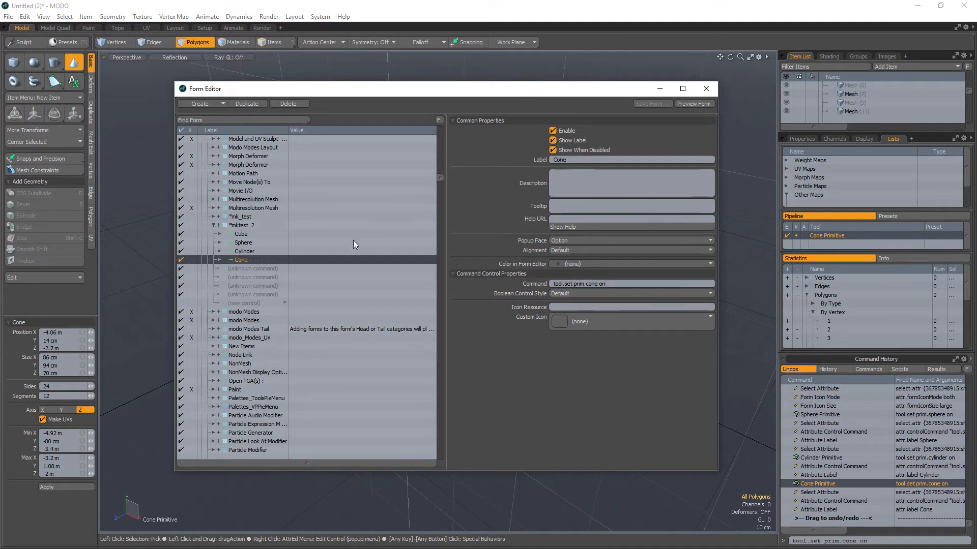
Preview the mktest_2 pie menu to check how its four primitive commands are arranged, and dismiss the preview
click(250, 227)
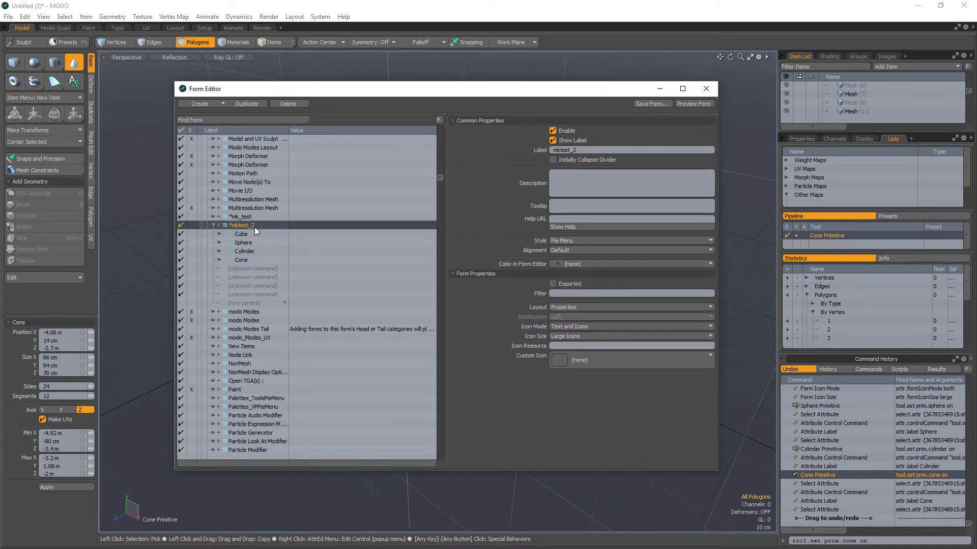
click(696, 103)
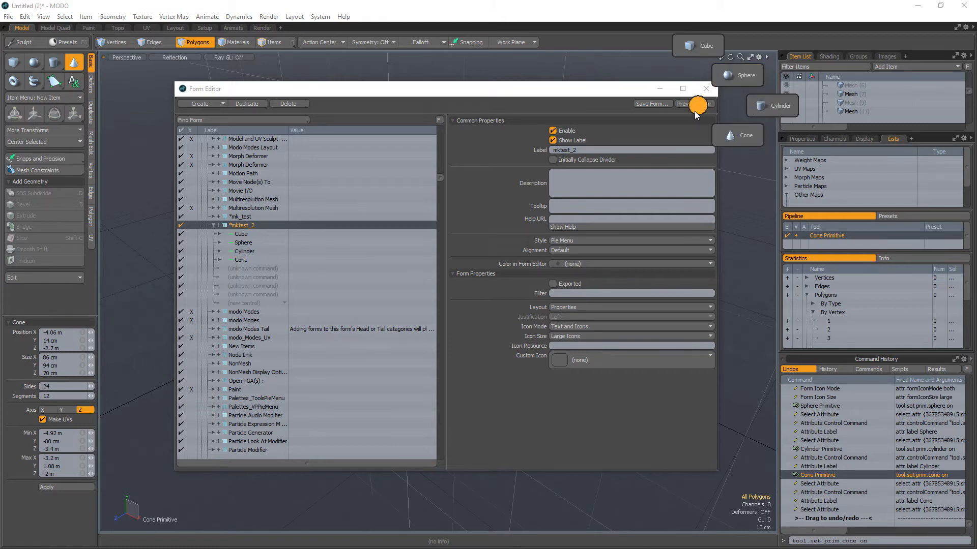
click(579, 96)
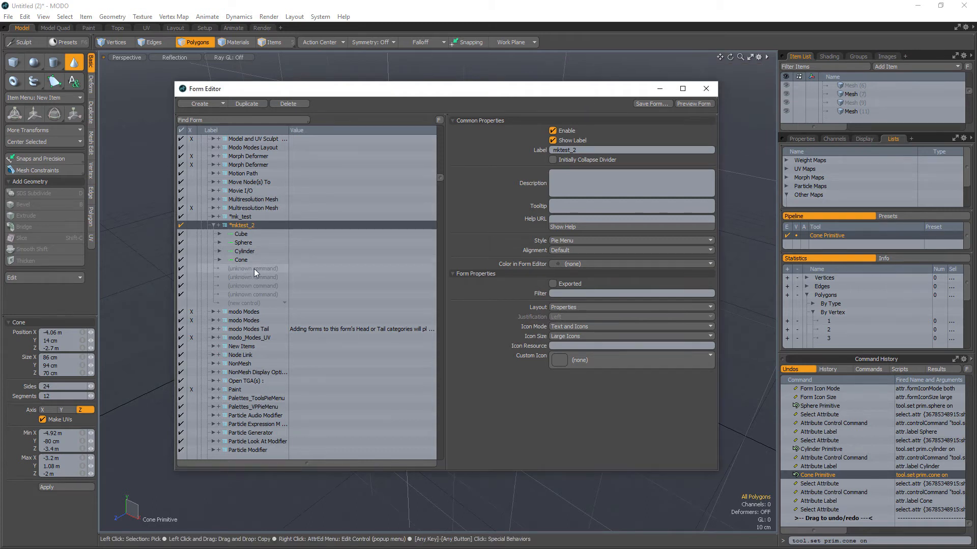
Reorder mktest_2 so an unknown command slot follows each of Cube, Sphere, Cylinder and Cone, and preview the pie menu
mouse_move(254, 269)
mouse_down()
mouse_move(264, 236)
mouse_move(246, 276)
mouse_move(261, 260)
mouse_move(255, 286)
mouse_move(267, 276)
mouse_up()
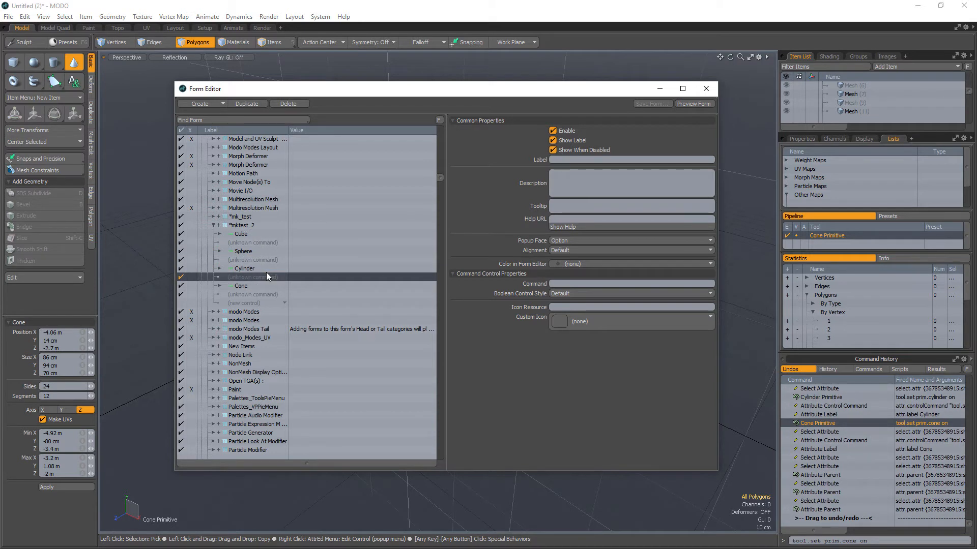
click(249, 226)
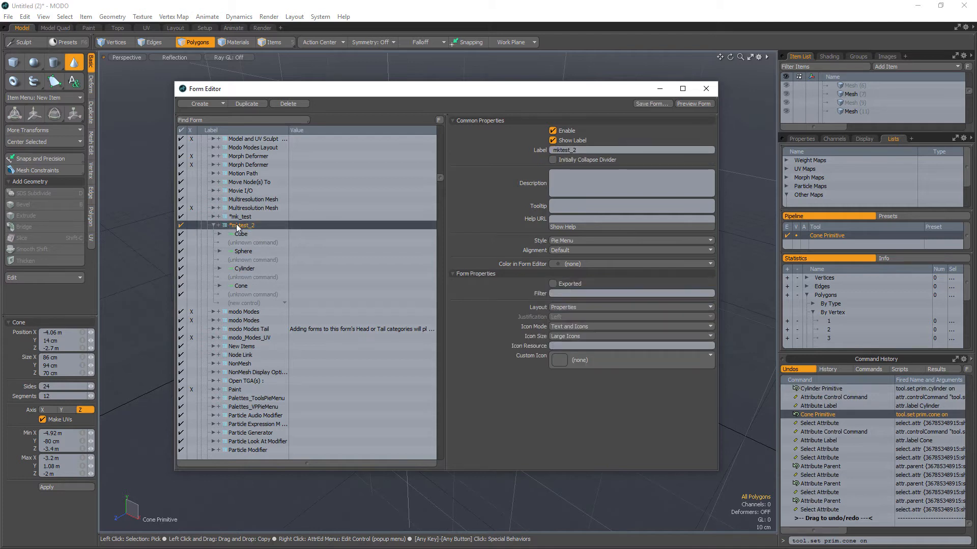
click(694, 103)
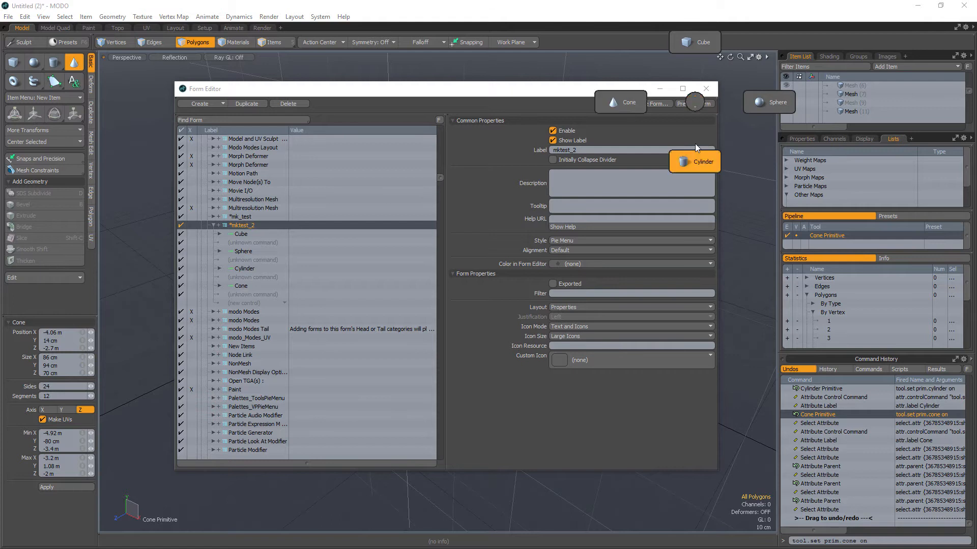
click(702, 105)
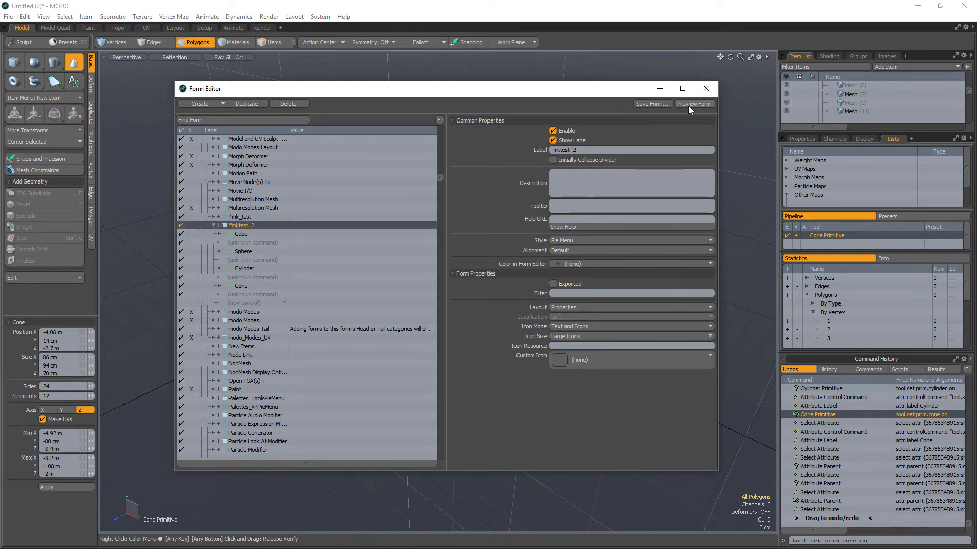
Assign the mktest_2 form to the key combination Alt-M, available anywhere, and overwrite its existing assignment
right_click(242, 229)
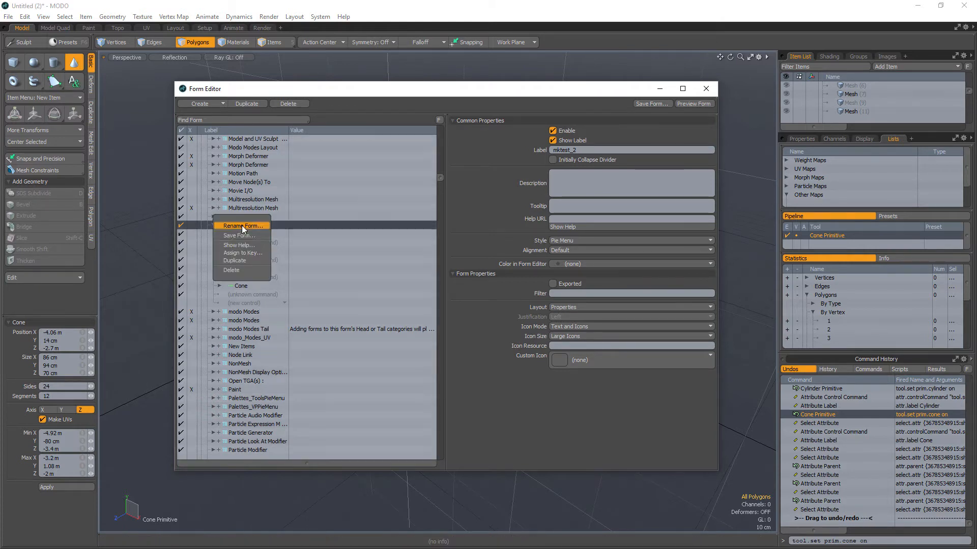
click(244, 254)
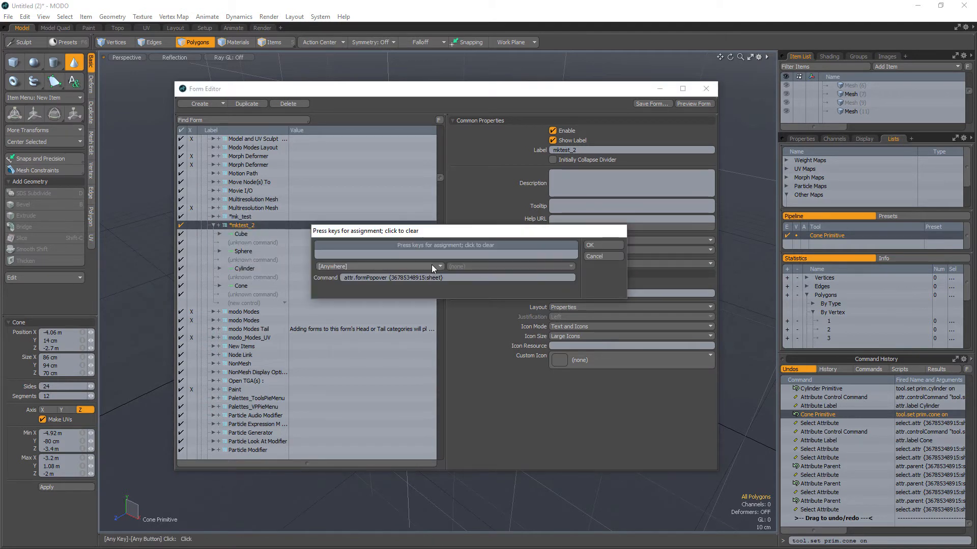
key(alt+m)
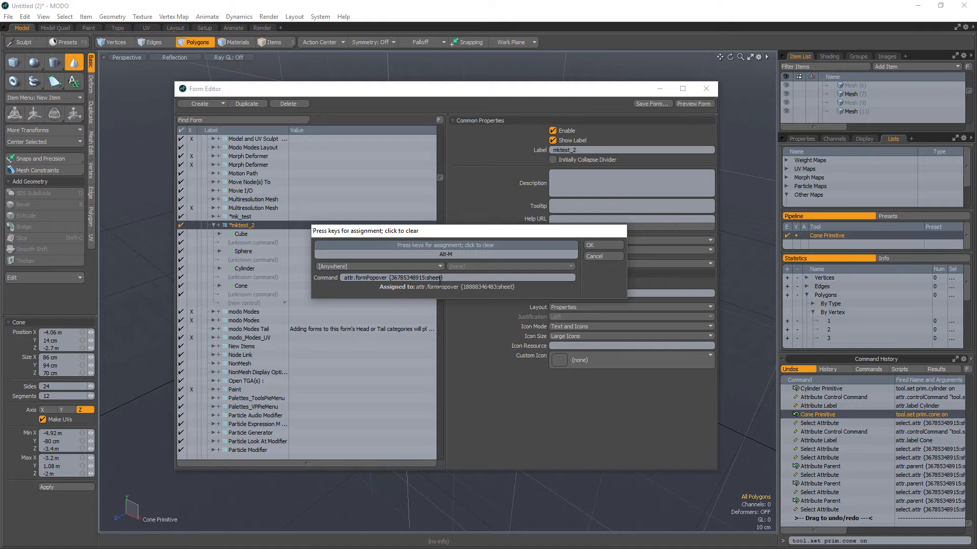
drag(545, 234, 532, 233)
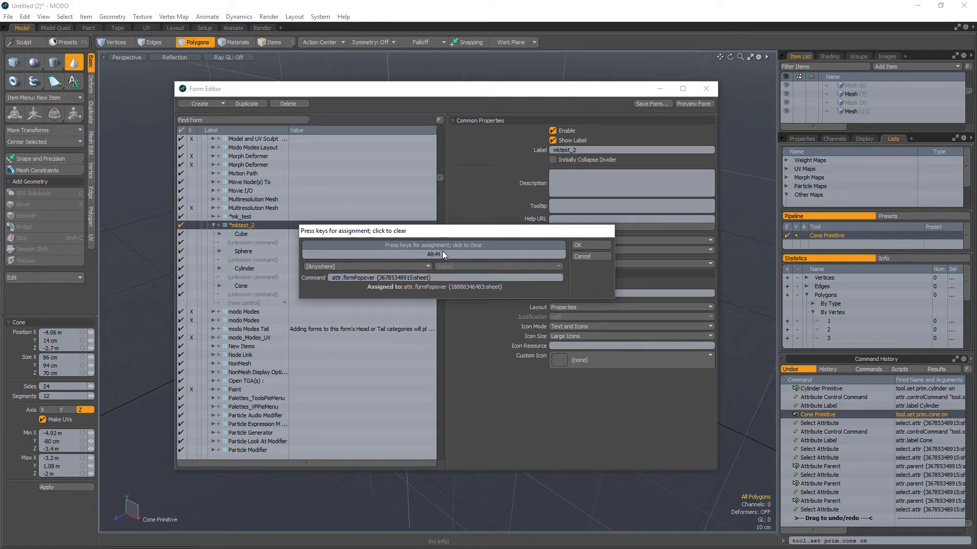
click(580, 246)
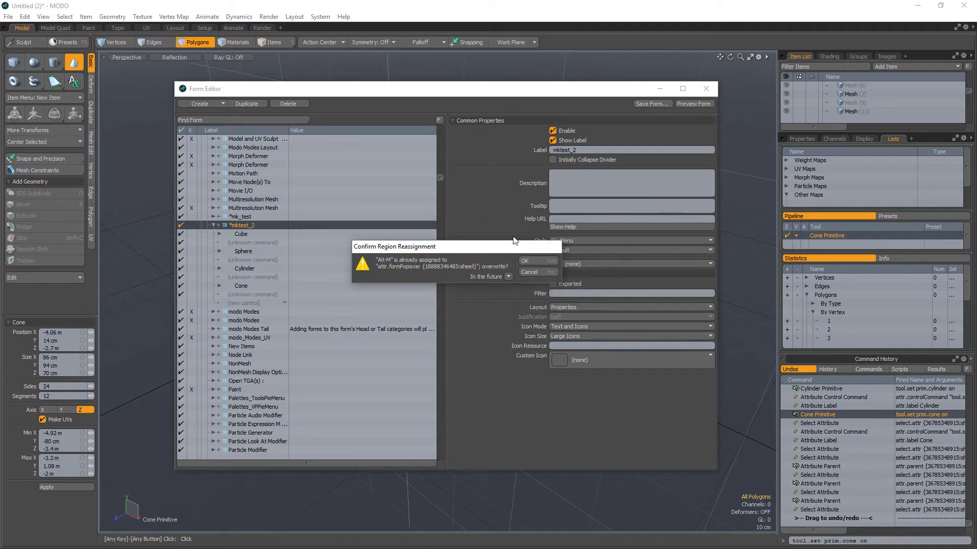
click(533, 259)
Uncover the viewport, choose Cube from the mktest_2 pie menu and create a box about 1.04 m by 42.5 cm by 69 cm
drag(575, 90, 557, 512)
alt+shift+drag(432, 260, 450, 243)
right_drag(449, 242, 457, 280)
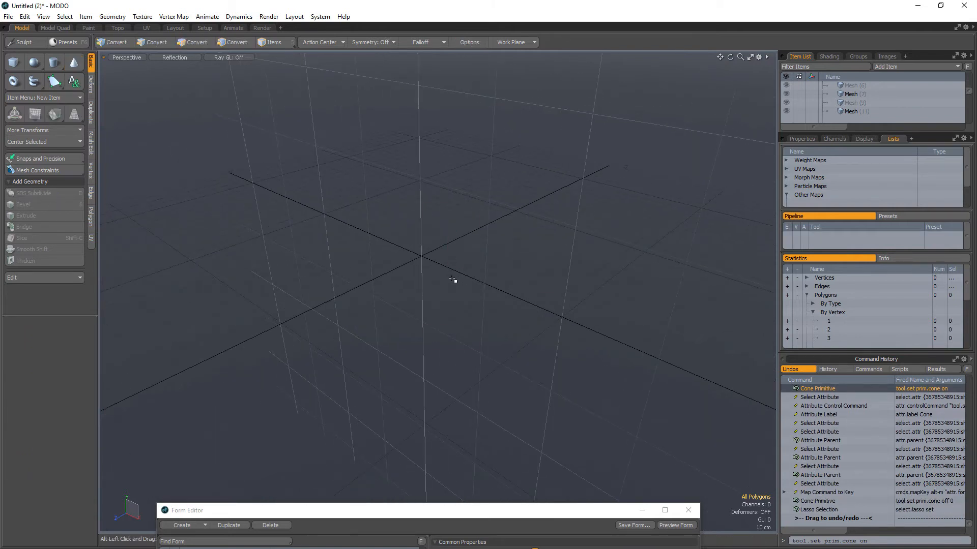
key(alt+m)
click(447, 210)
drag(370, 151, 482, 186)
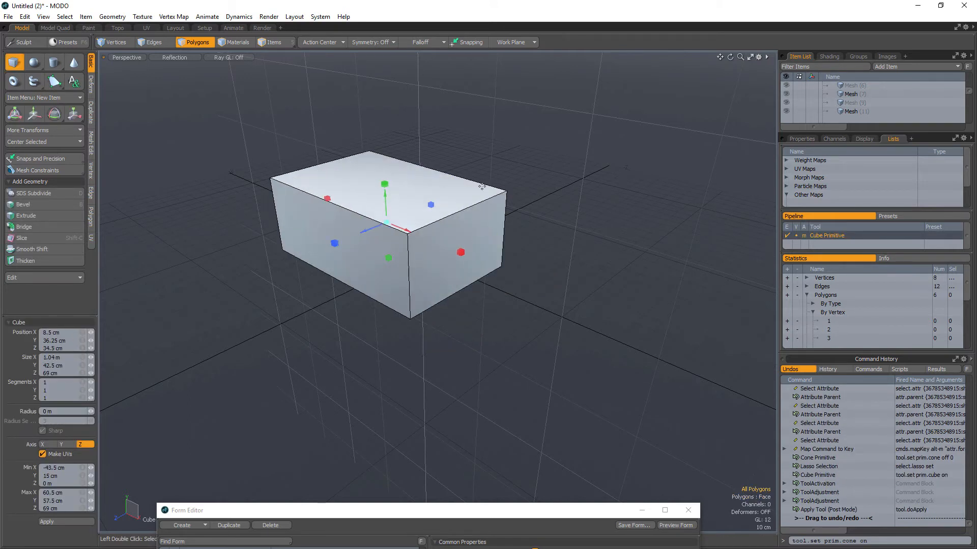
key(space)
key(space)
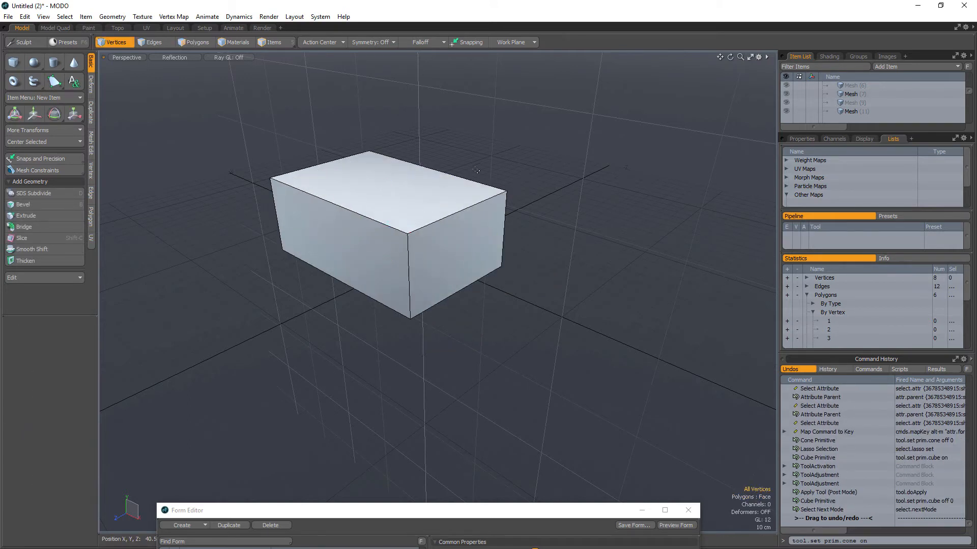
Choose Sphere from the mktest_2 pie menu and create an ellipsoid beside the box with radii of about 12, 18 and 34 cm
key(alt+m)
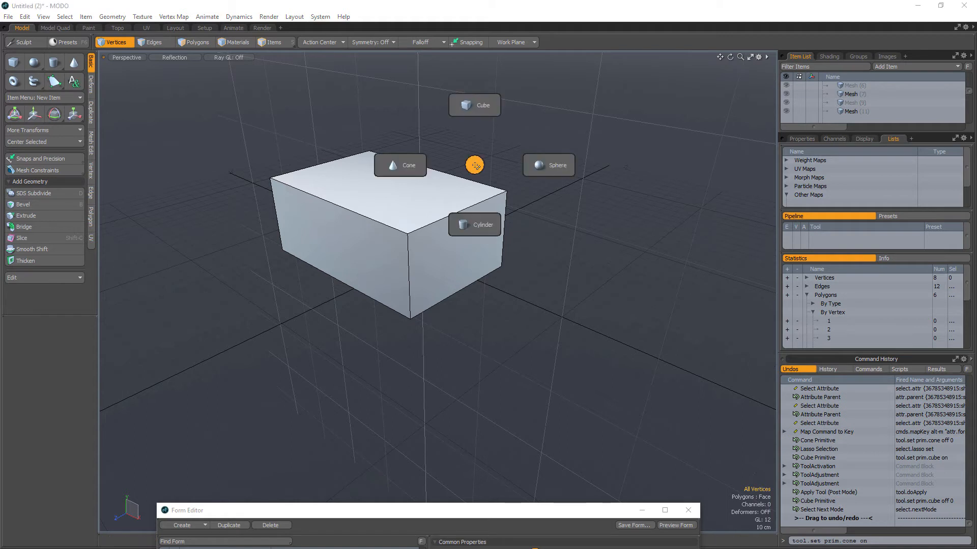
click(532, 163)
drag(530, 170, 588, 96)
drag(555, 136, 509, 153)
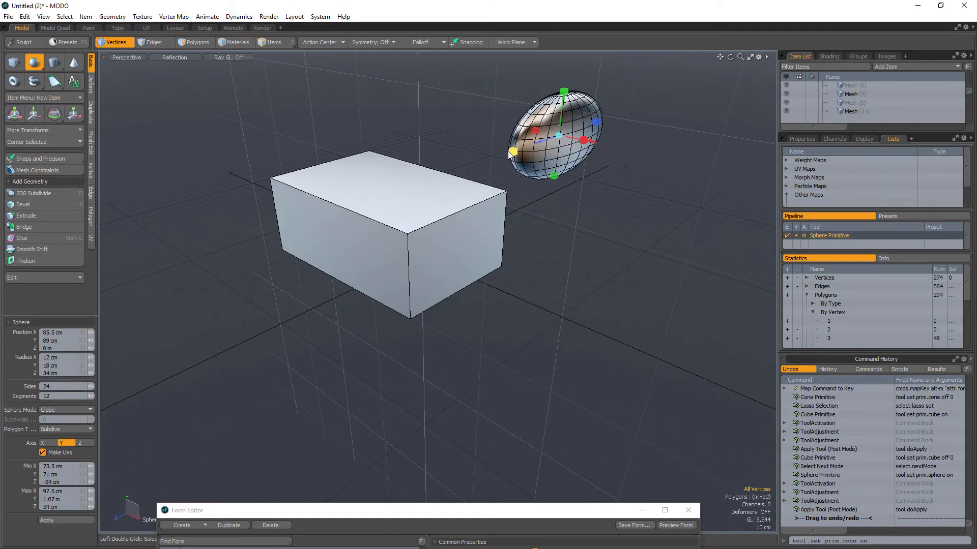
key(space)
ctrl+alt+drag(548, 189, 498, 190)
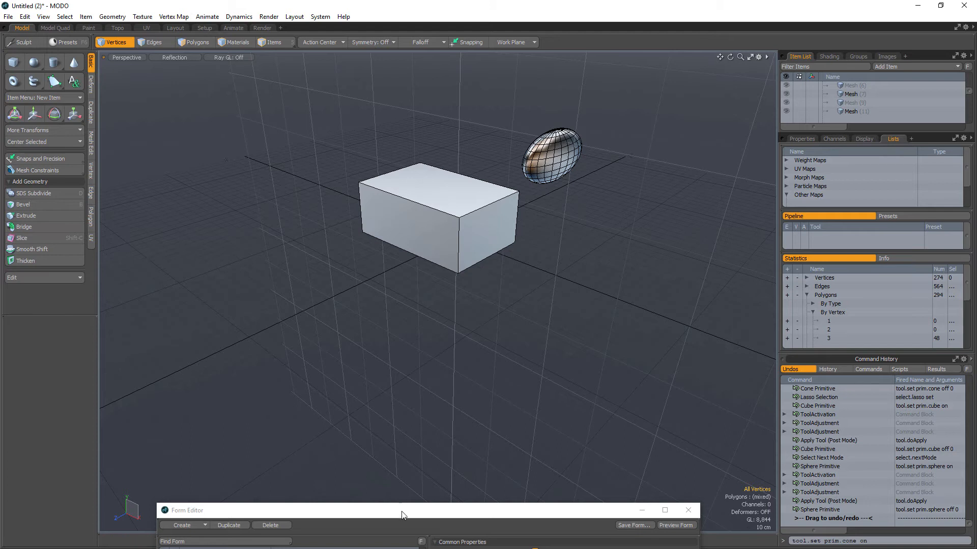
Bring the Form Editor back into view and add a pie template subform named mktest_3 from mktest_2's new control entry
drag(402, 514, 422, 132)
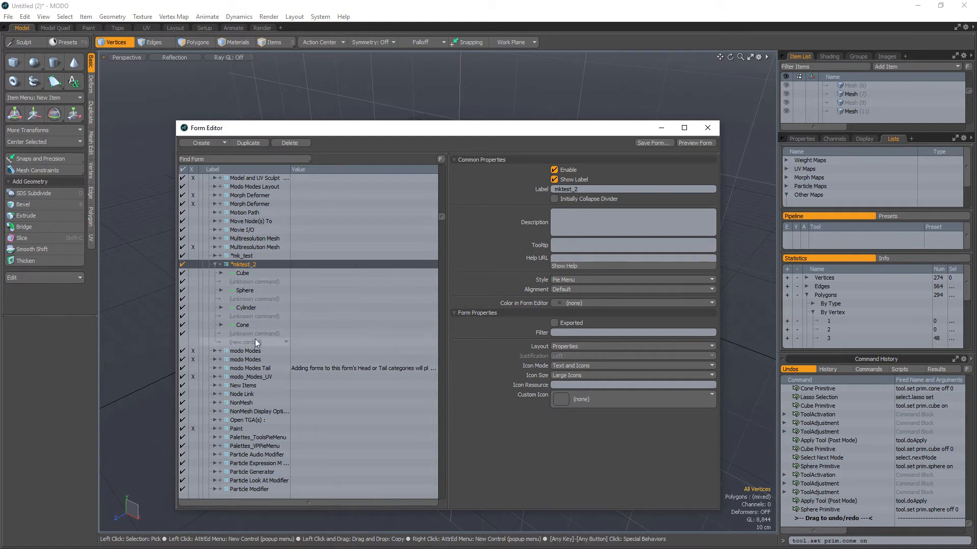
click(216, 264)
click(215, 264)
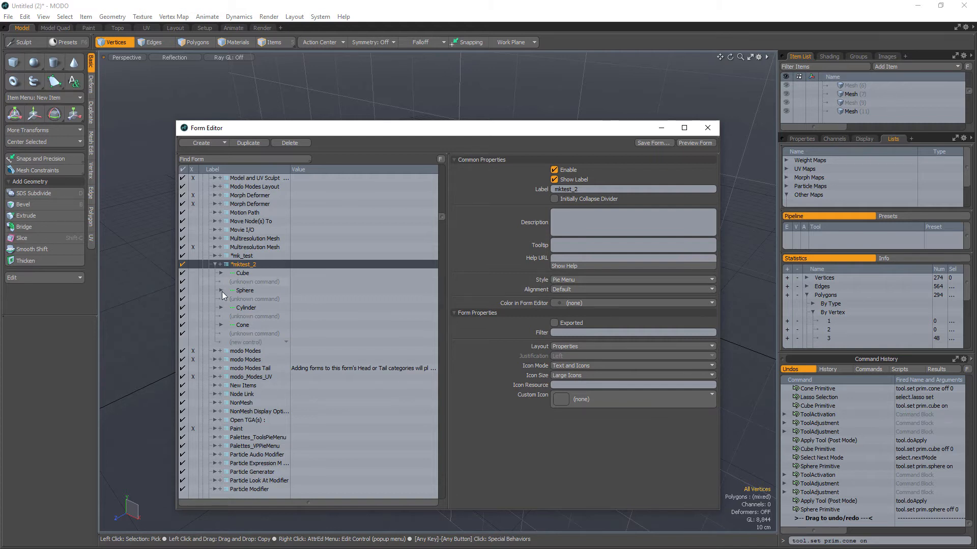
click(245, 341)
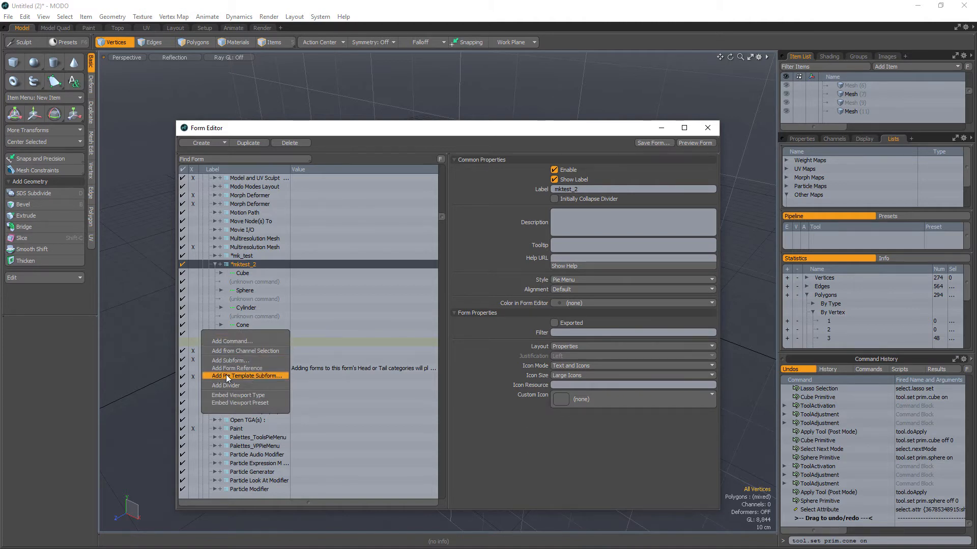
click(261, 374)
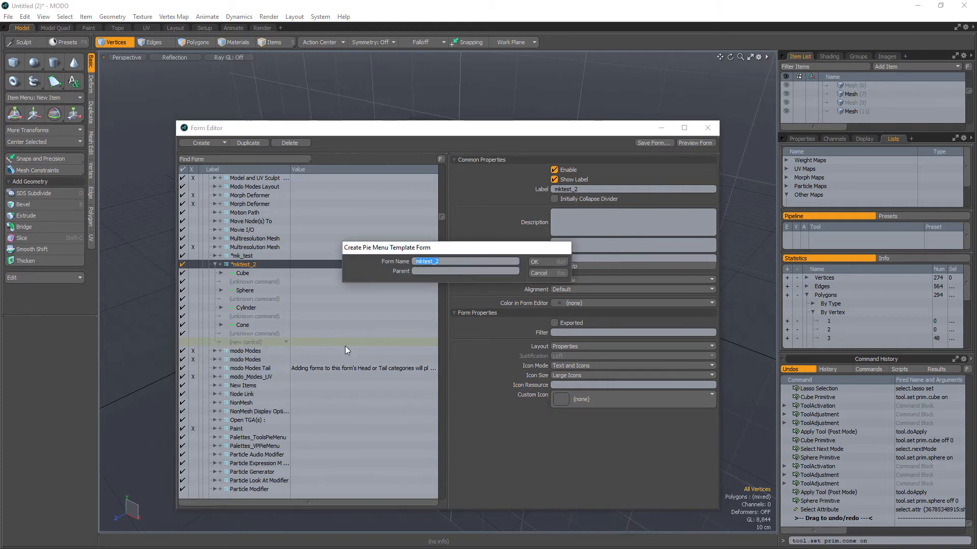
click(444, 264)
key(Return)
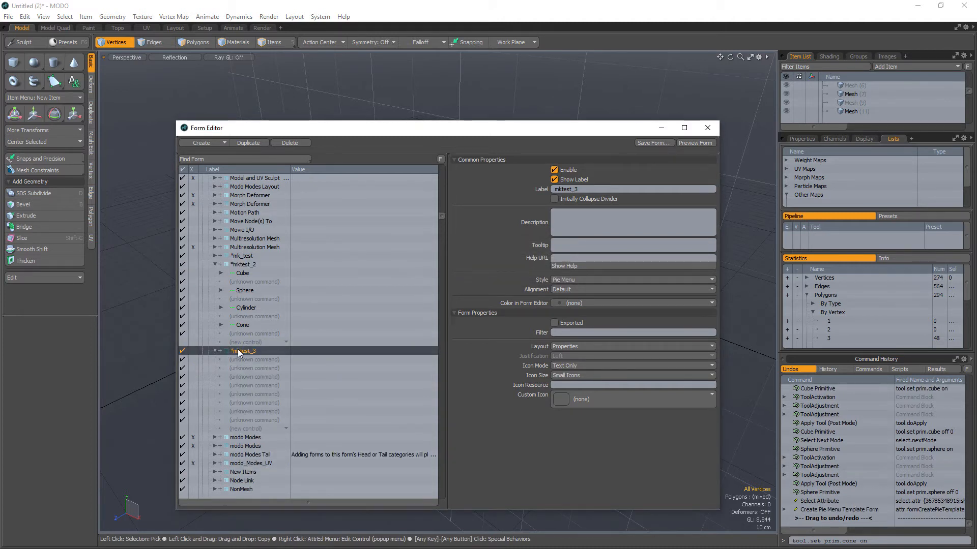
Nest mktest_3 inside mktest_2 directly below Cube, and move the unknown command slot above Sphere to the end of mktest_2
click(215, 264)
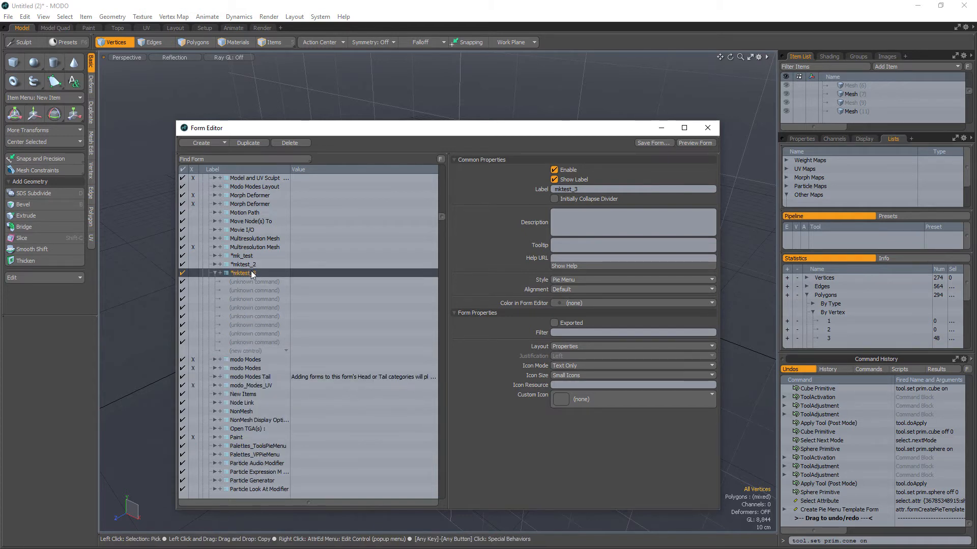
click(214, 264)
drag(243, 349, 270, 275)
click(243, 368)
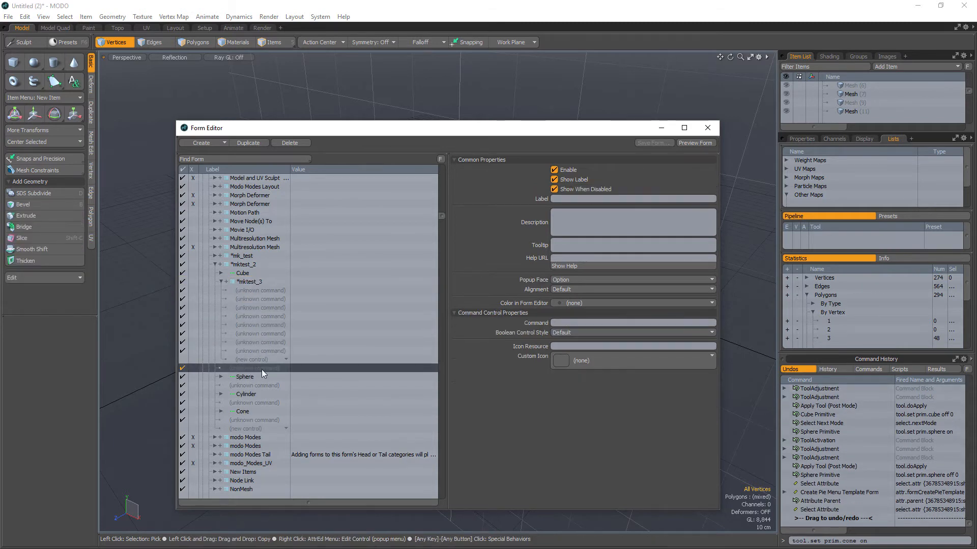
drag(267, 367, 263, 420)
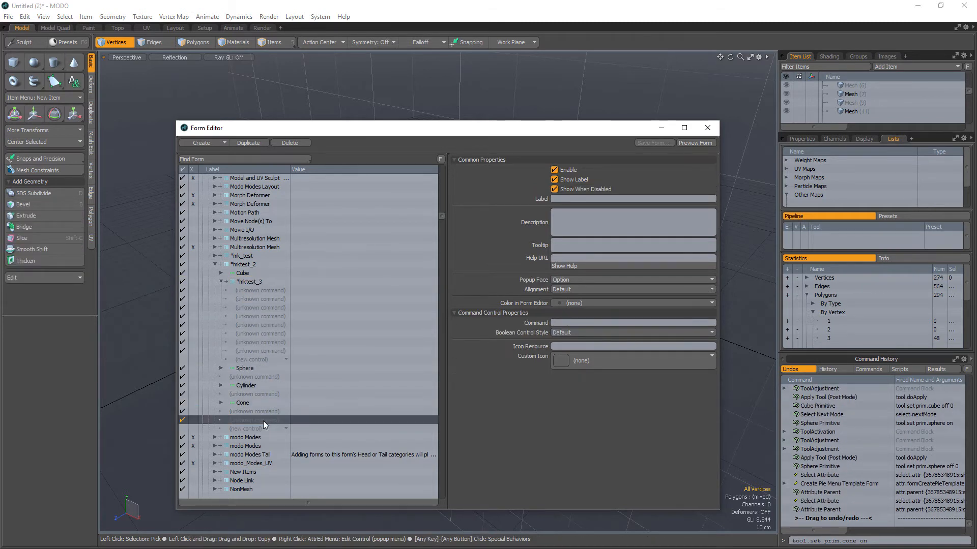
Preview the mktest_2 pie menu and try its mktest_3 entry
click(242, 265)
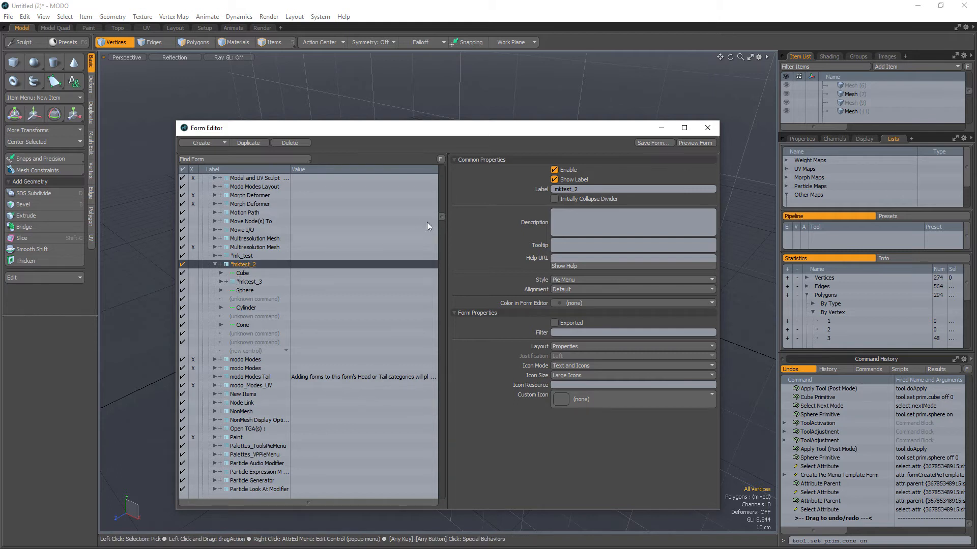
click(692, 144)
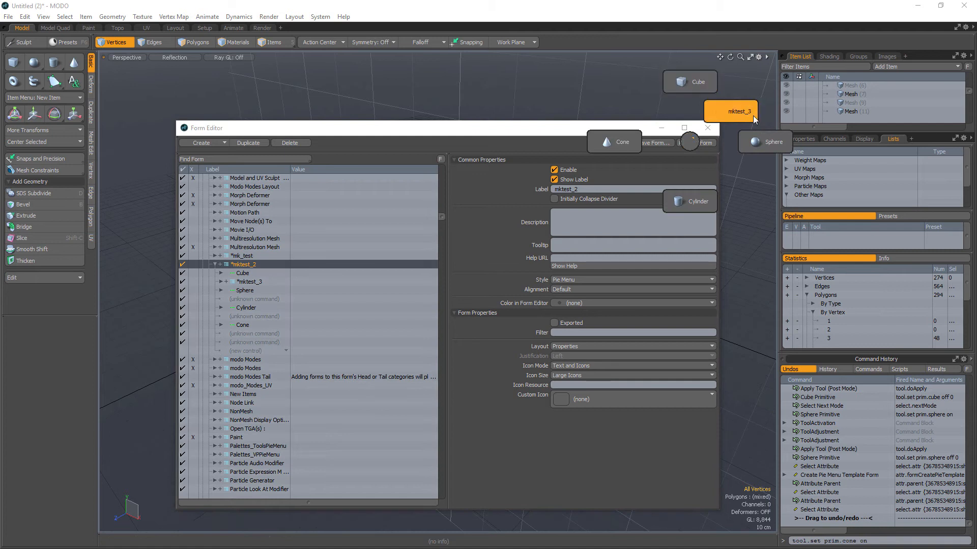
click(730, 106)
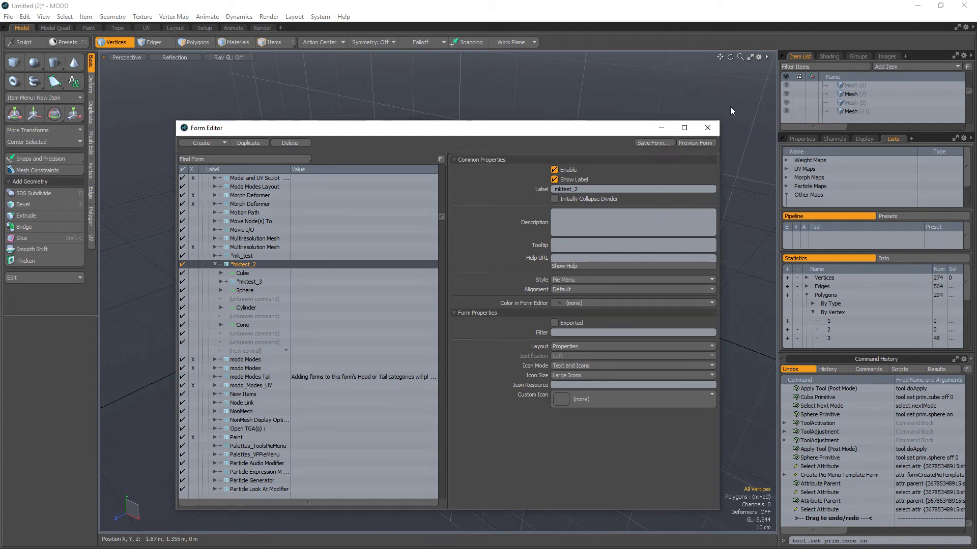
Select the first unknown command slot in mktest_3, activate the Bridge tool and copy its command "tool.set edge.bridge on" from the command history
click(220, 282)
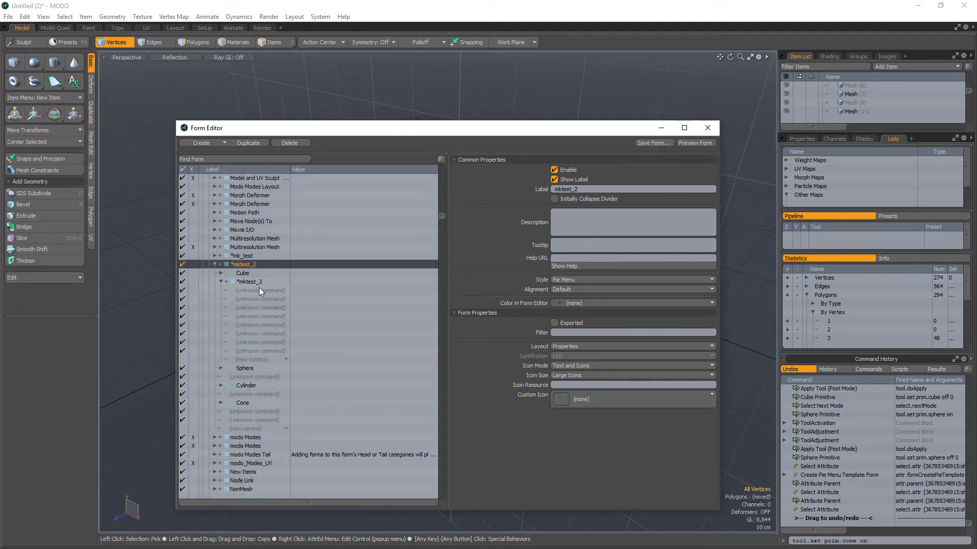
click(259, 290)
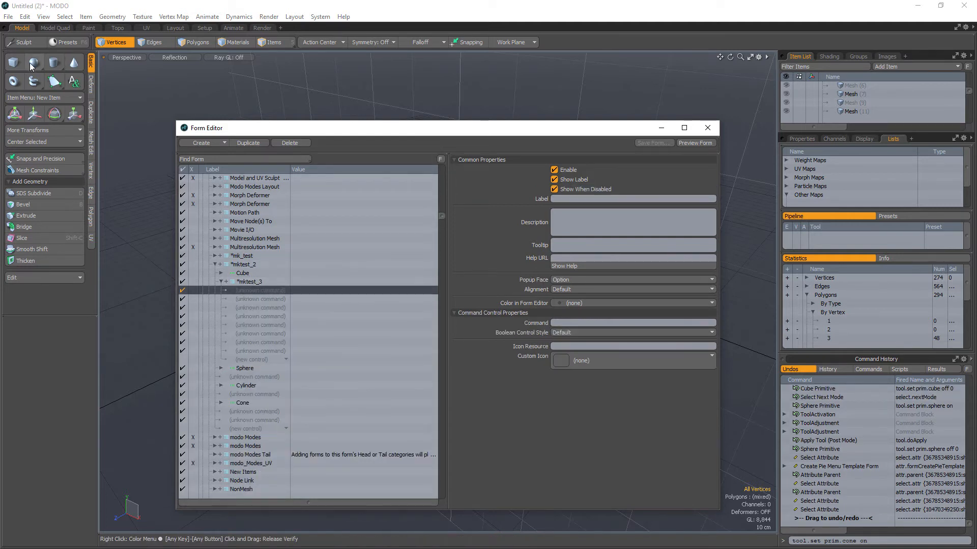
click(90, 113)
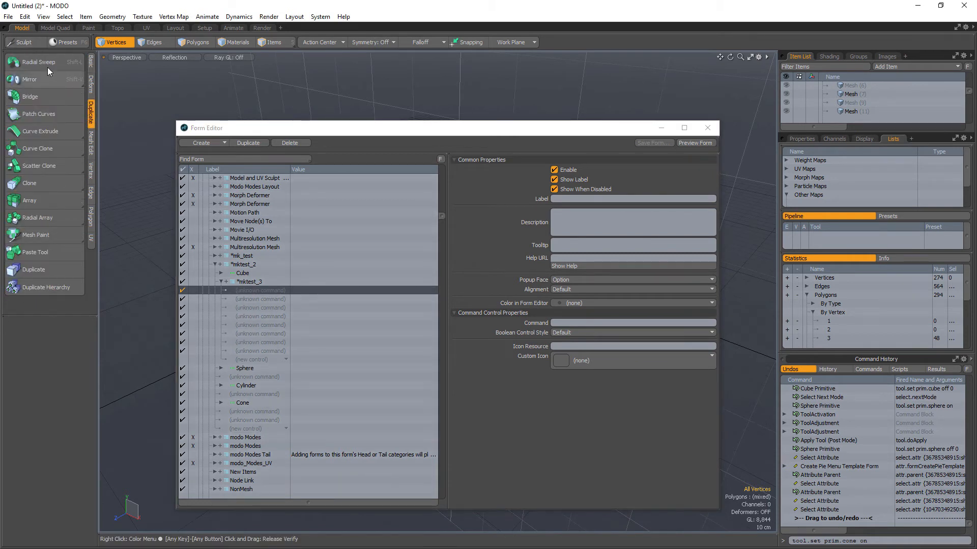
click(46, 97)
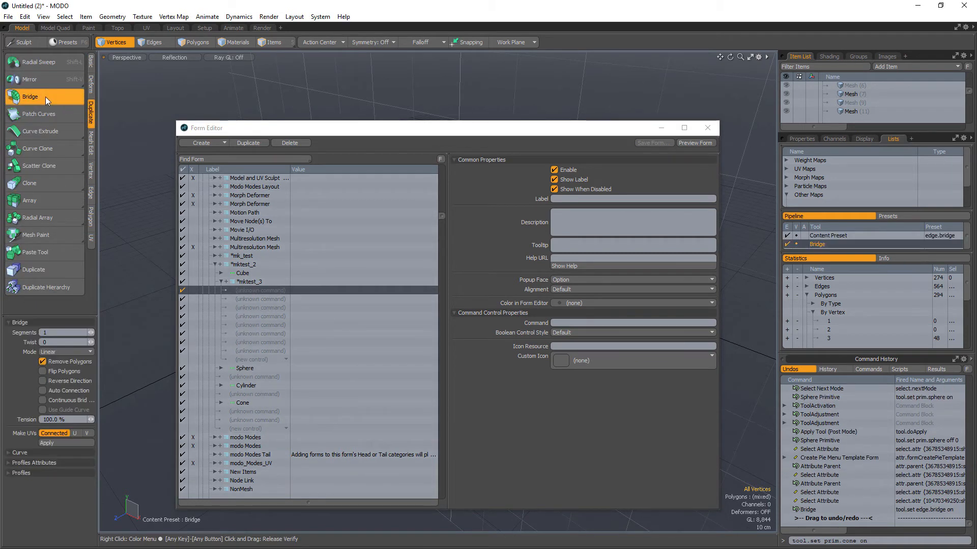
click(804, 509)
key(ctrl+c)
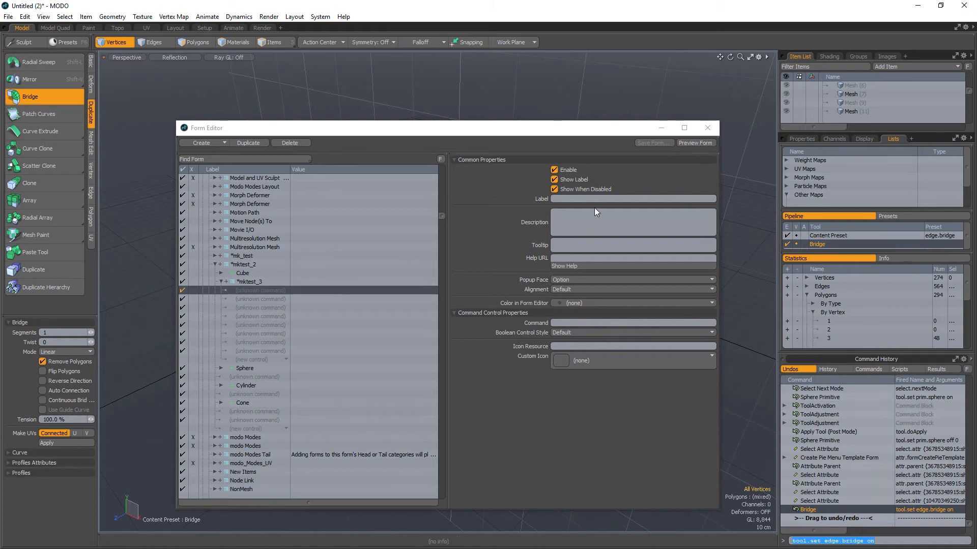
Assign "tool.set edge.bridge on" to the selected mktest_3 slot and label it Bridge
click(568, 323)
key(ctrl+v)
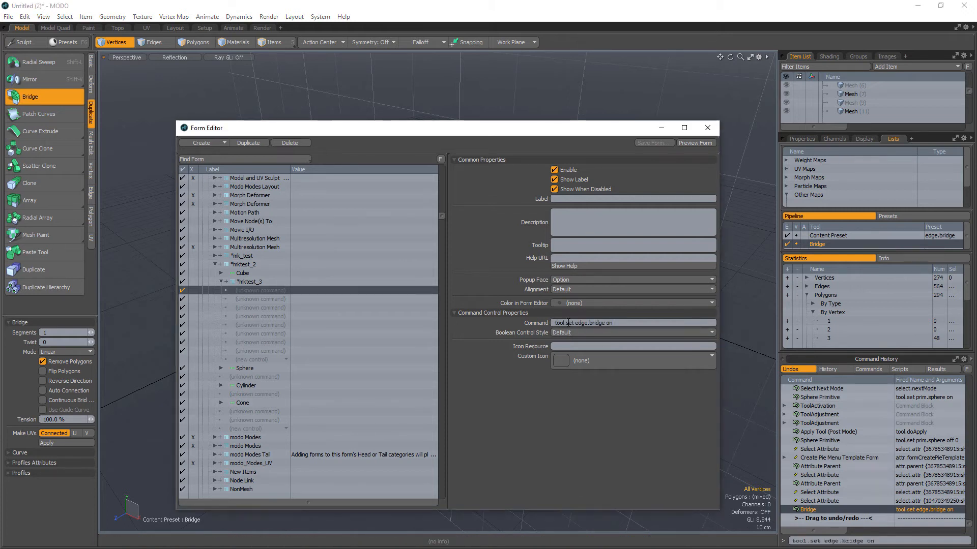
key(Return)
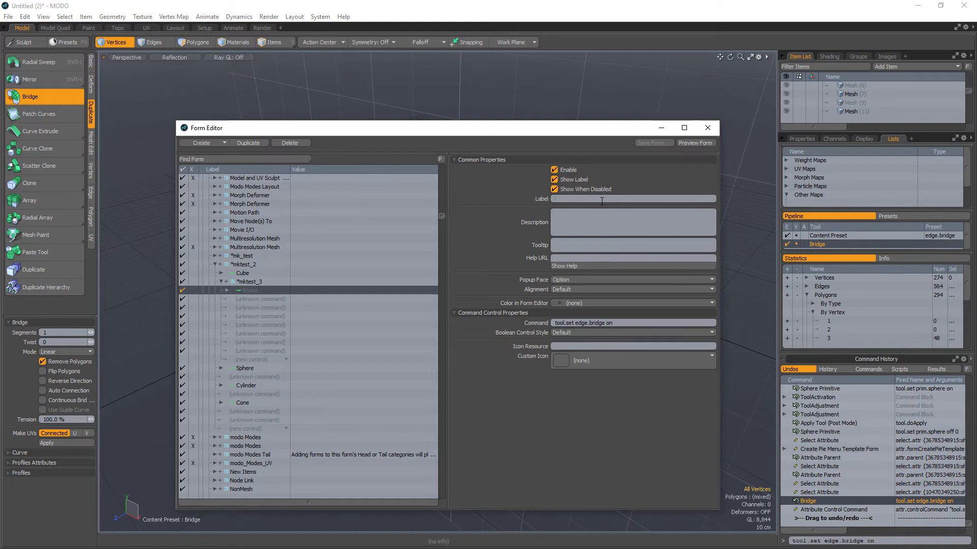
click(601, 201)
text(Bridge)
key(Return)
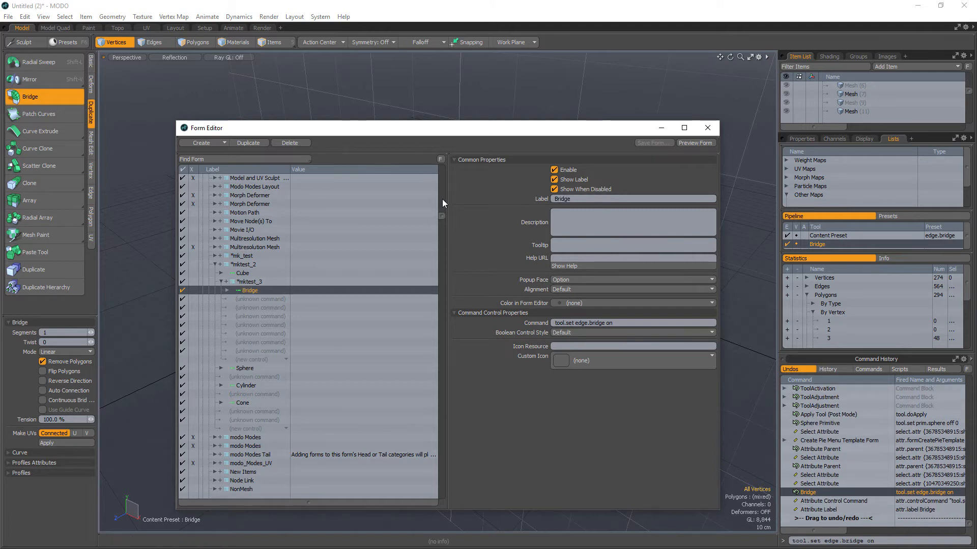
Activate the Clone tool and copy its command "tool.set *.clone on" from the command history
click(44, 183)
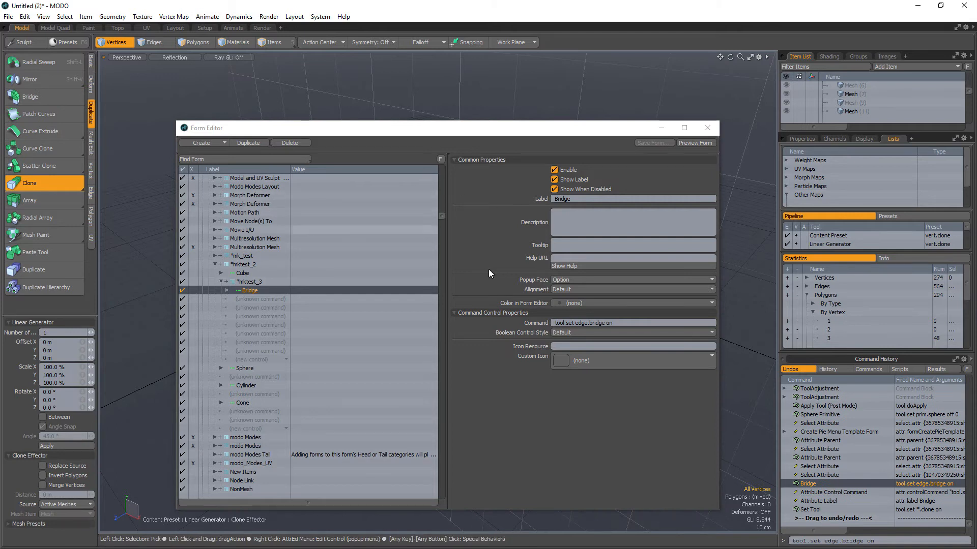
click(816, 510)
click(888, 541)
key(ctrl+c)
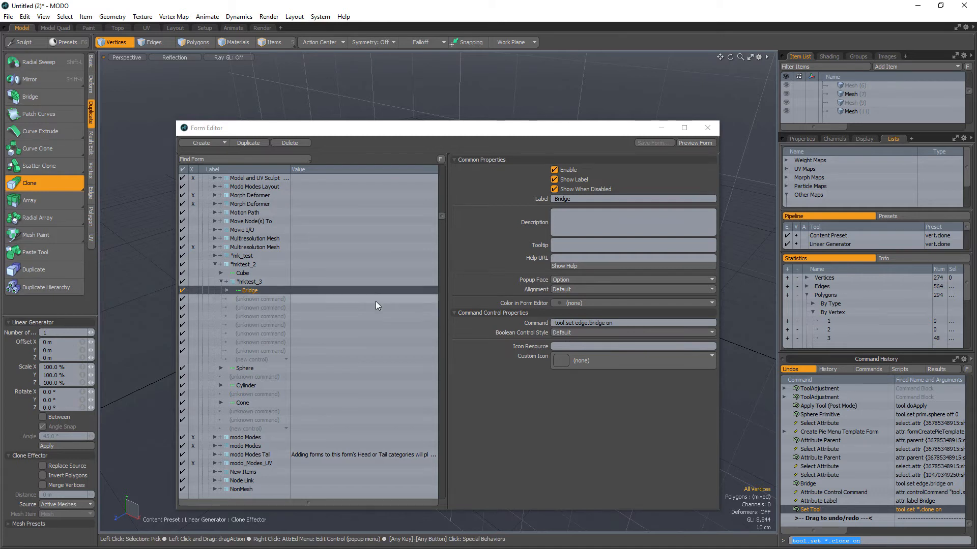
Assign "tool.set *.clone on" to the unknown command slot below Bridge in mktest_3 and label it Cone
click(264, 298)
click(594, 324)
key(ctrl+v)
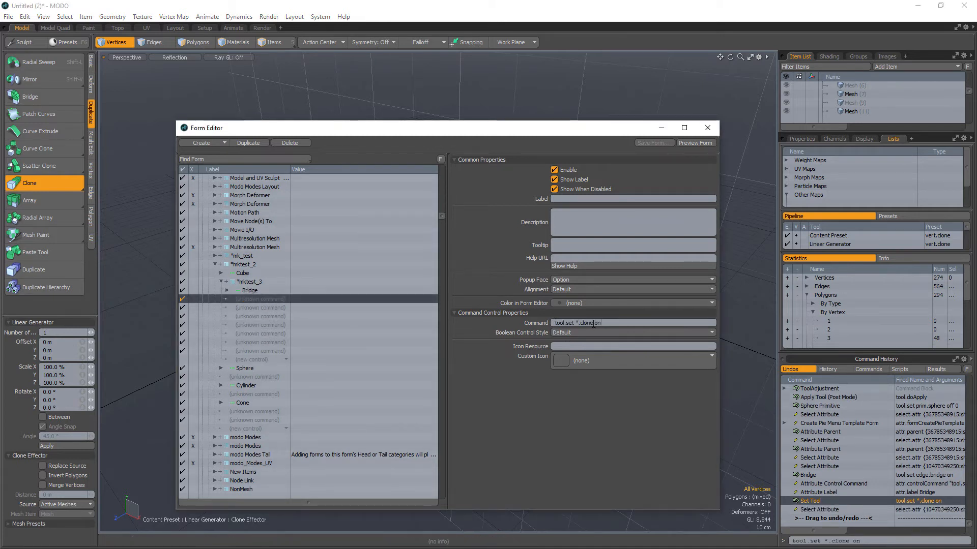
key(Return)
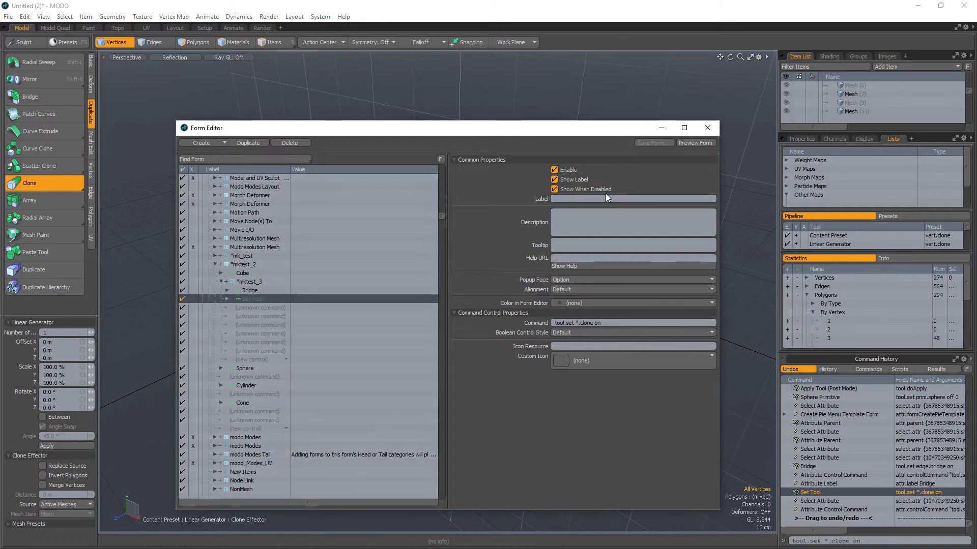
text(Cl)
key(Return)
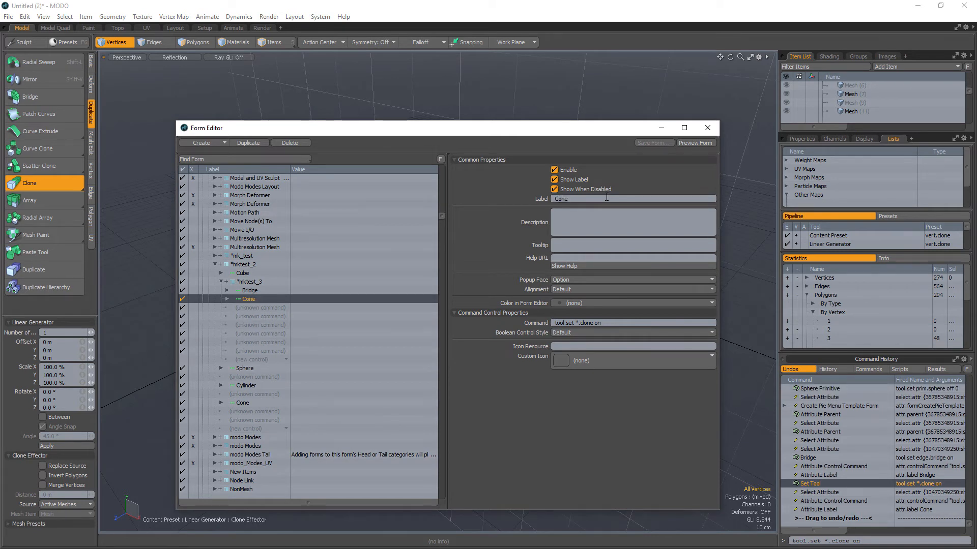
Correct the label of the control below Bridge in mktest_3 to Clone
text(l)
key(Return)
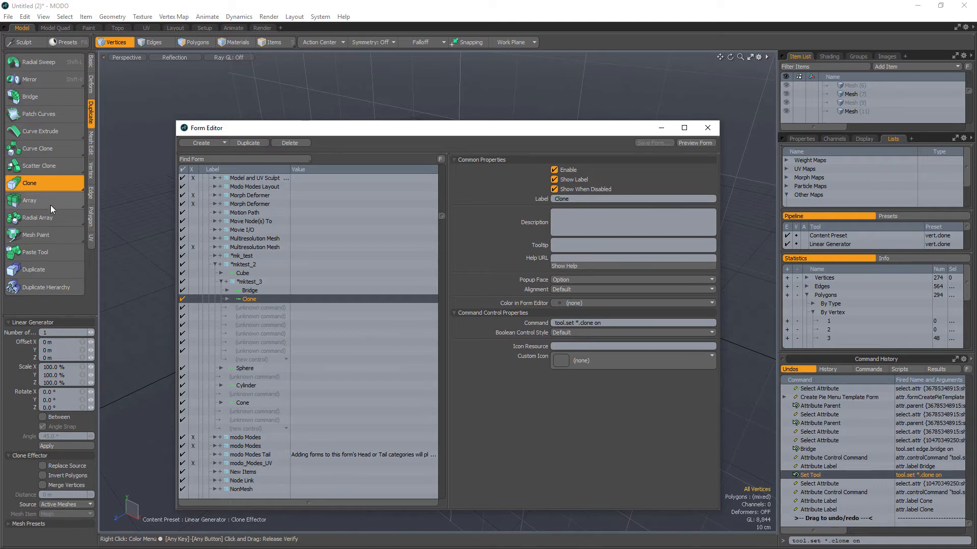
Activate the Mirror tool, select the unknown command slot below Clone and copy "tool.set *.mirror on" from the command history
click(41, 80)
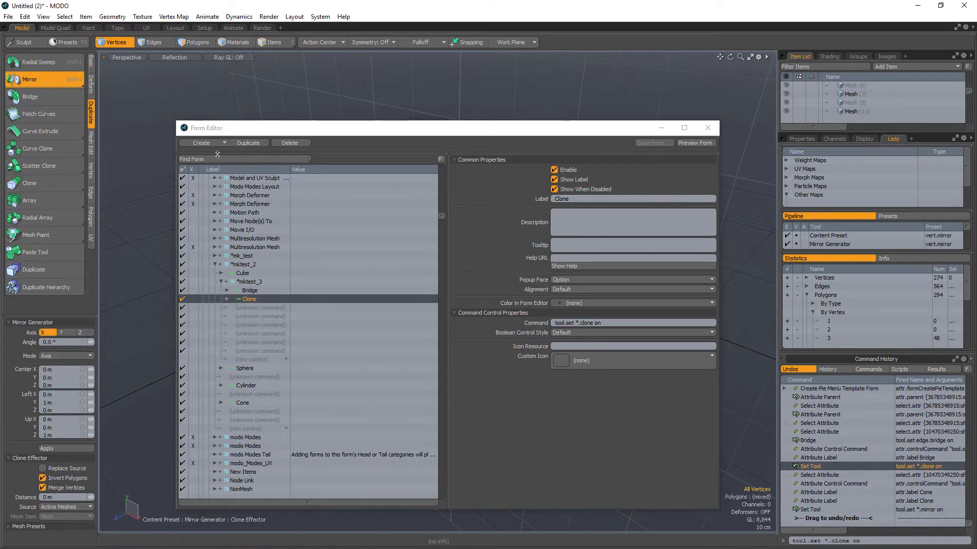
click(248, 307)
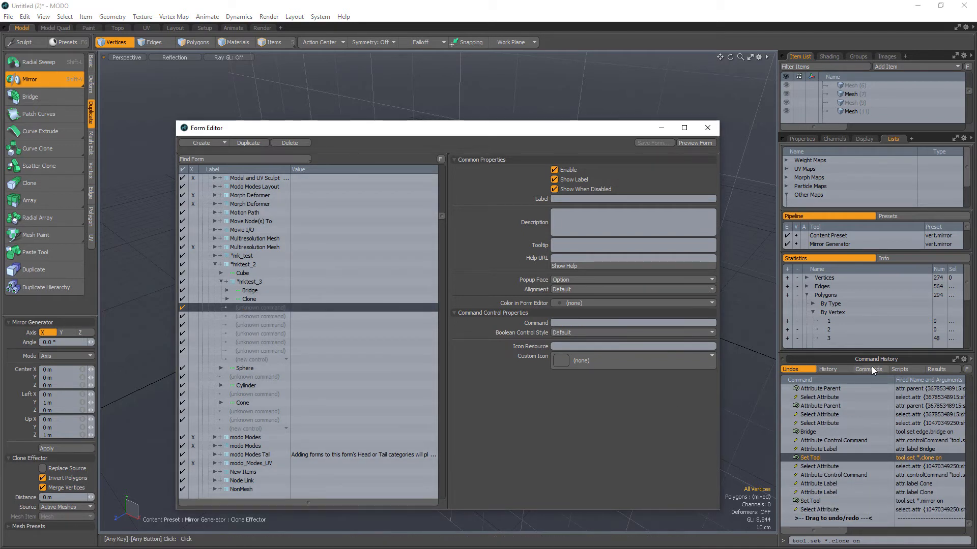
click(827, 509)
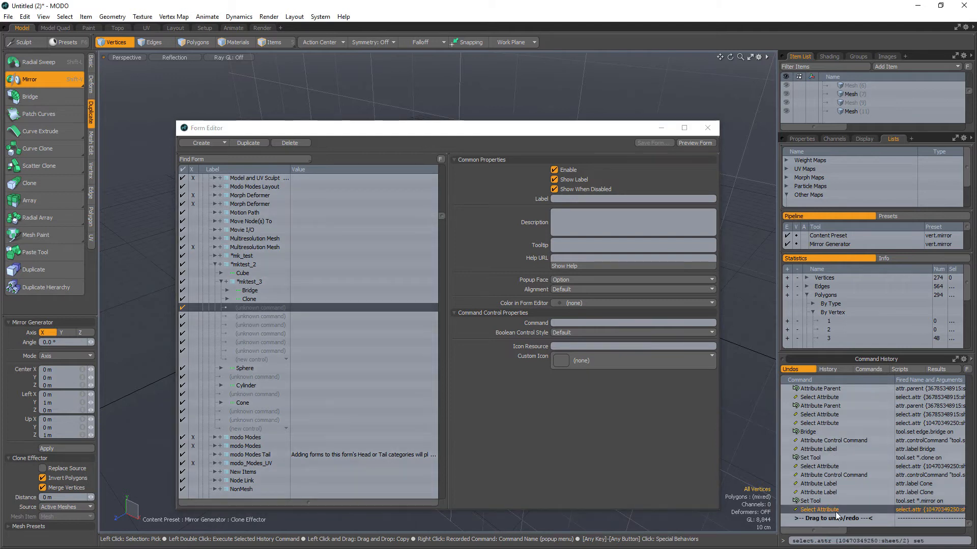
click(827, 501)
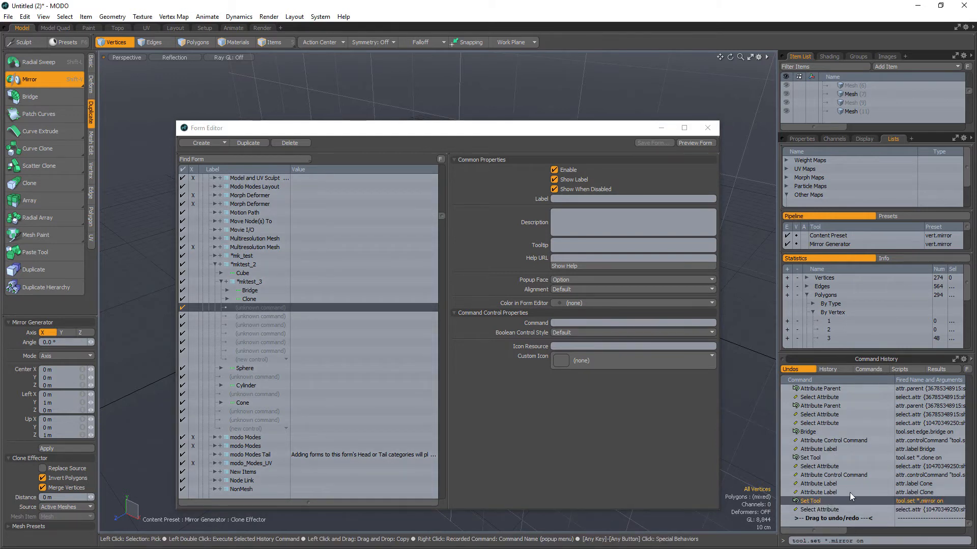
click(881, 539)
key(ctrl+c)
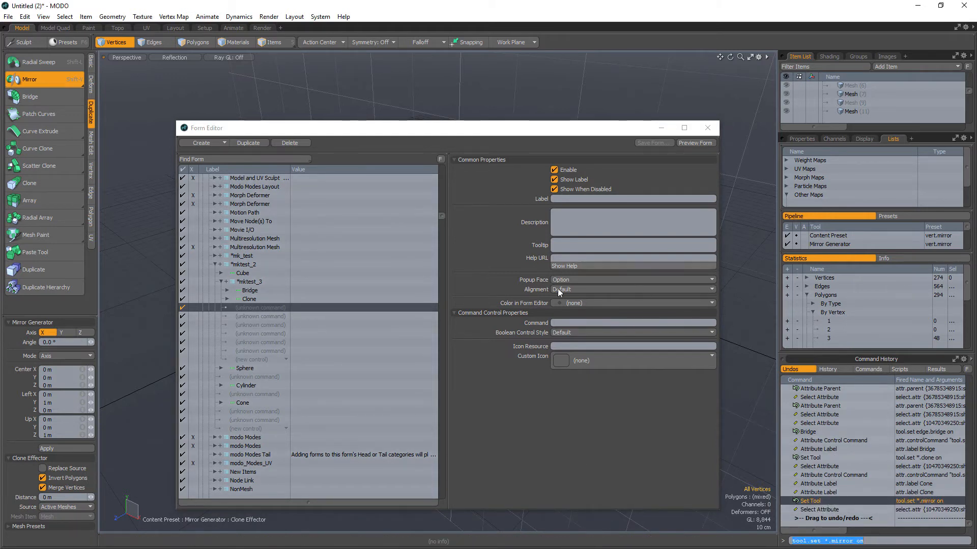
Assign "tool.set *.mirror on" to the selected mktest_3 slot and label it Mirror
click(574, 323)
key(ctrl+v)
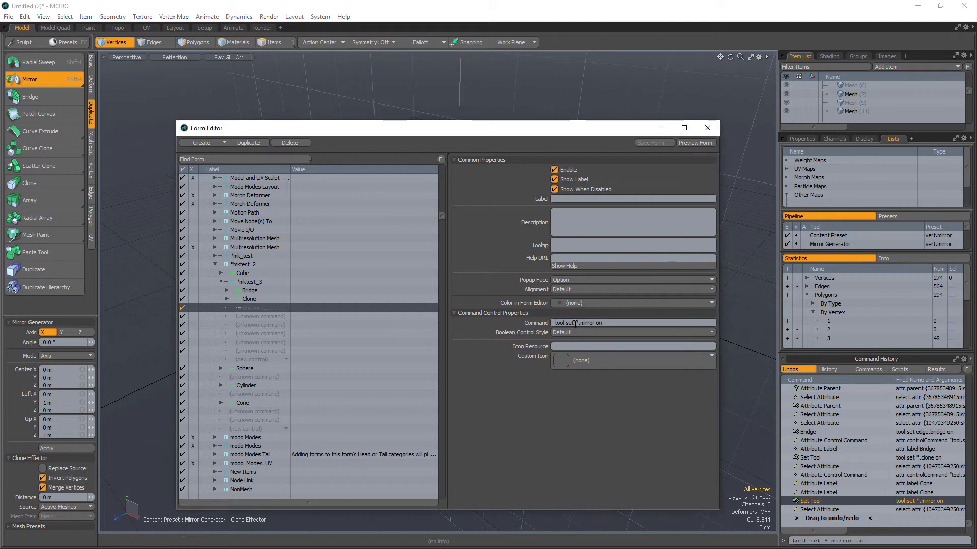
key(Return)
text(Mirror)
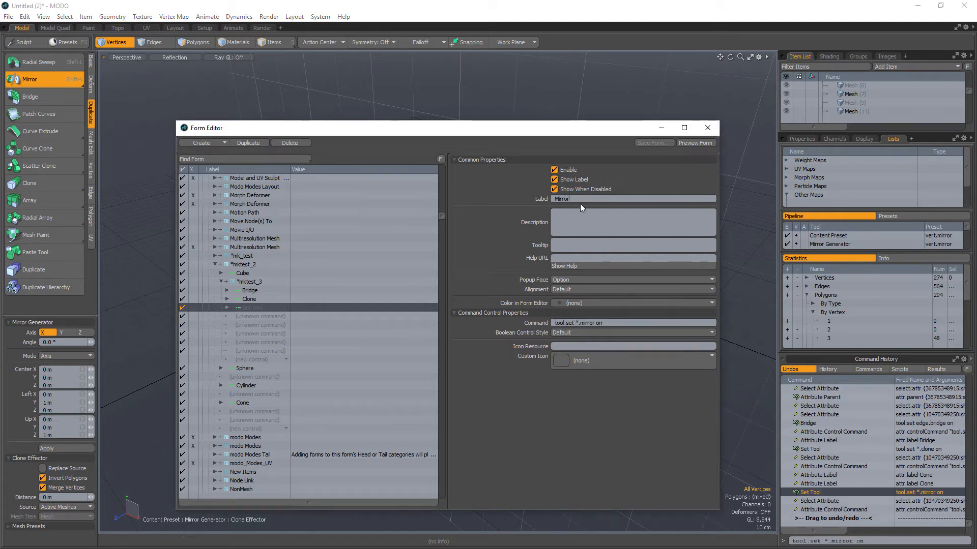
key(Return)
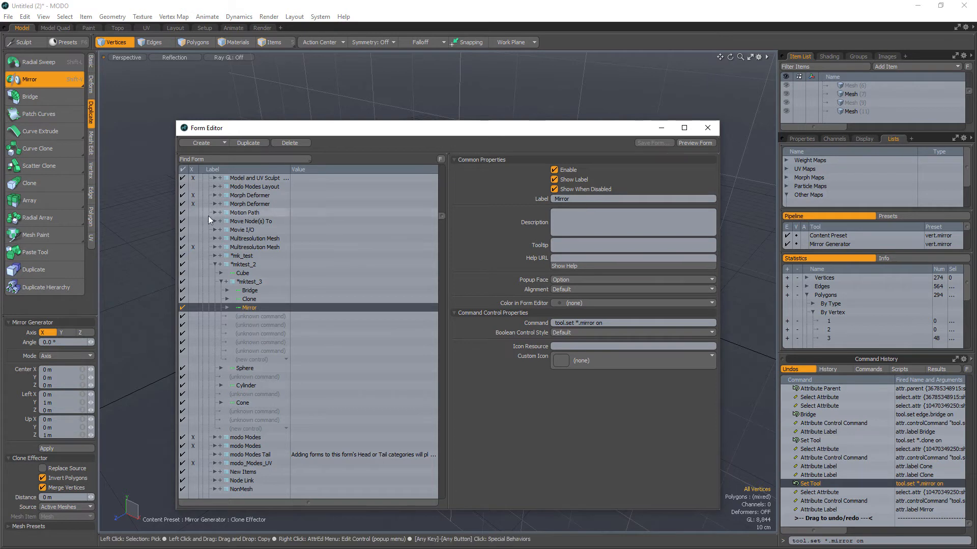
Activate the Radial Array tool and copy its command tool.set "*.Radial Array" on from the command history
click(43, 219)
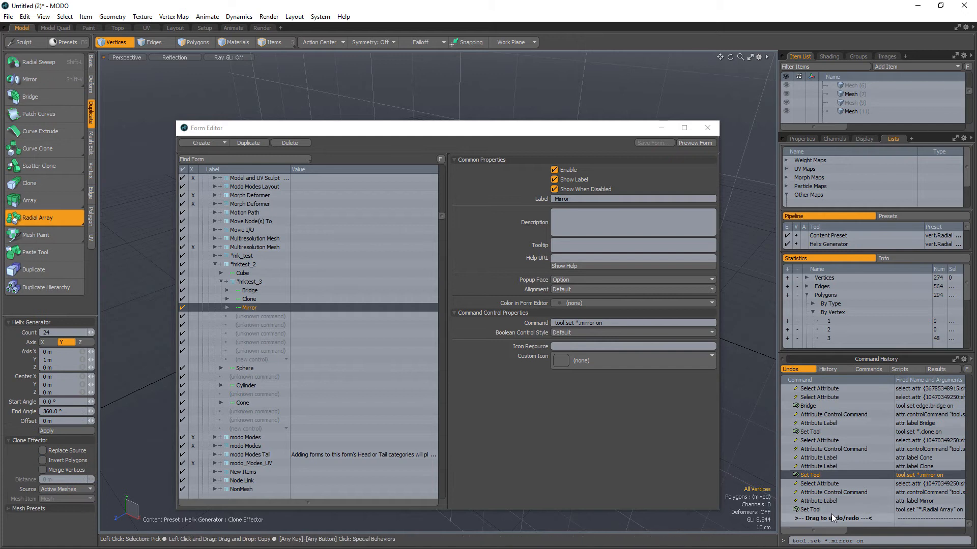
click(824, 509)
click(912, 541)
key(ctrl+c)
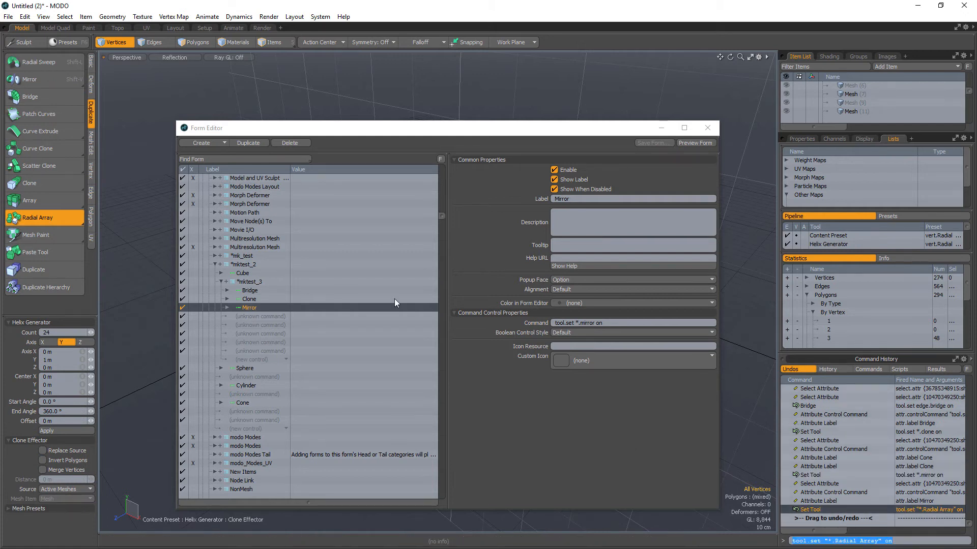
Assign tool.set "*.Radial Array" on to the unknown command slot below Mirror in mktest_3 and label it Radial Array
click(258, 318)
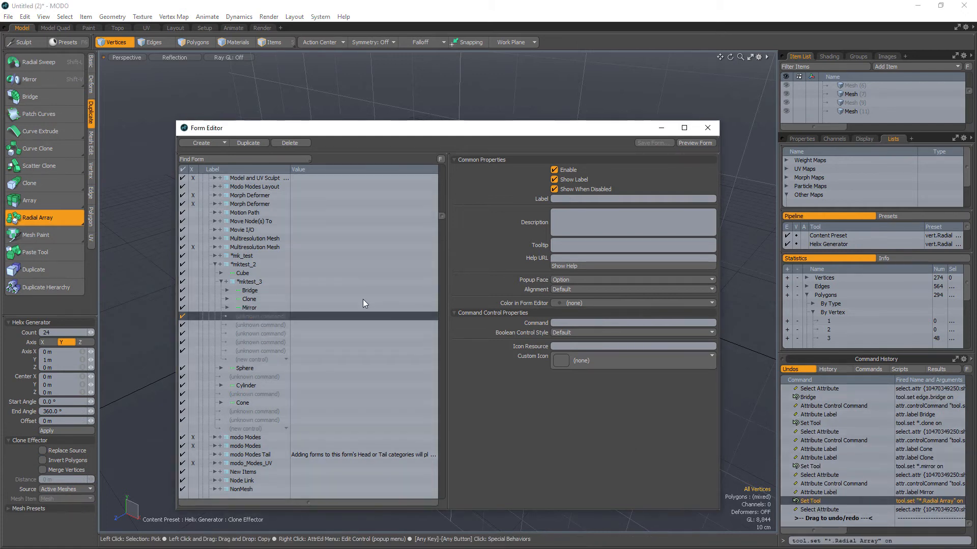
key(ctrl+v)
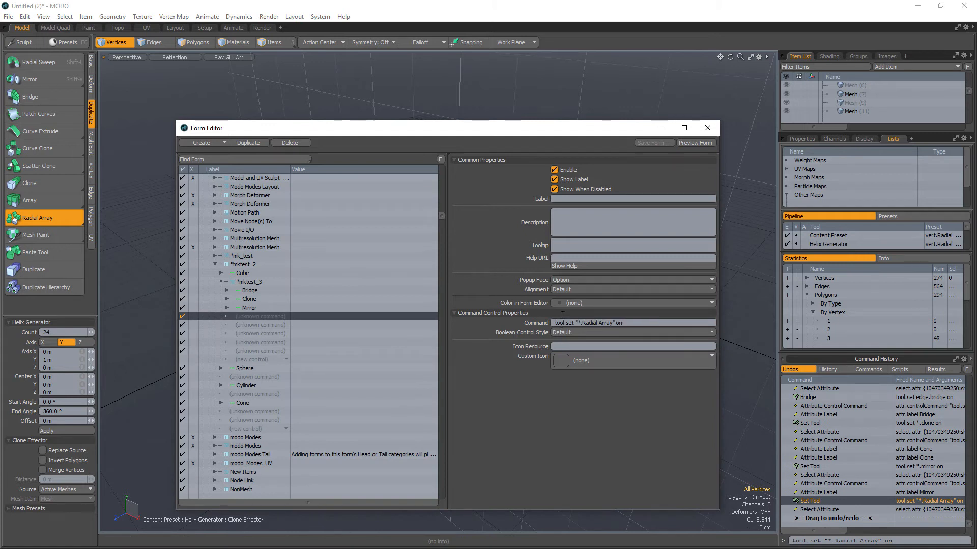
key(Return)
click(579, 199)
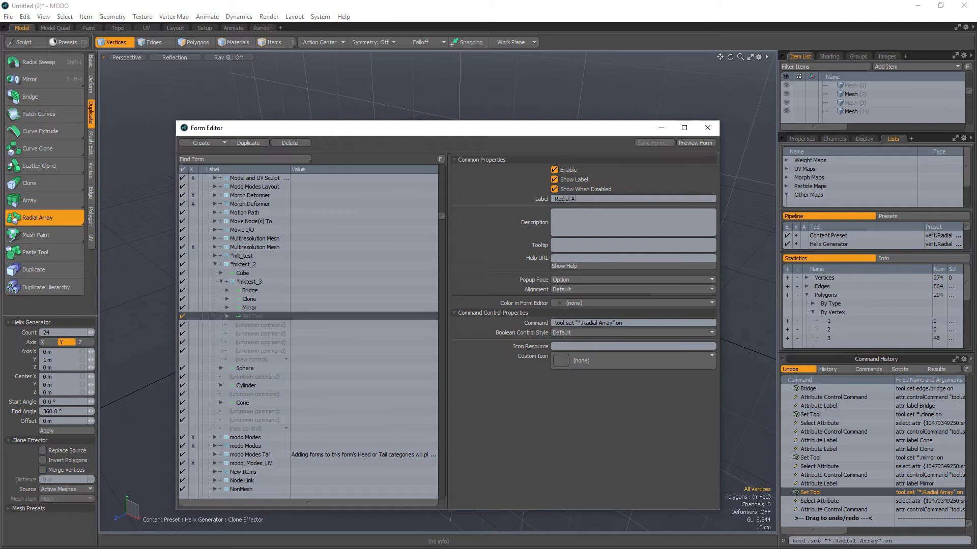
text(Radial Array)
key(Return)
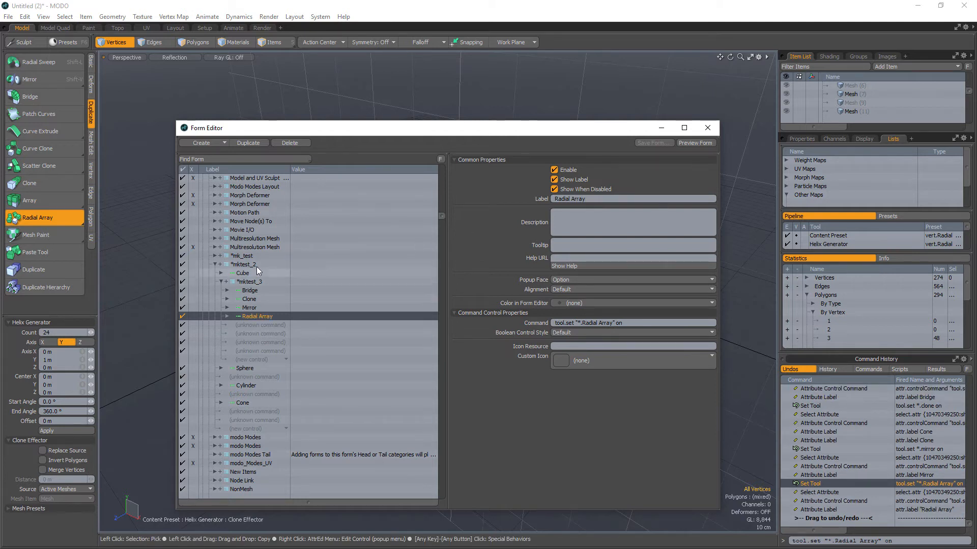
Preview the mktest_2 pie menu and open its nested mktest_3 menu to check the duplication tools
click(251, 267)
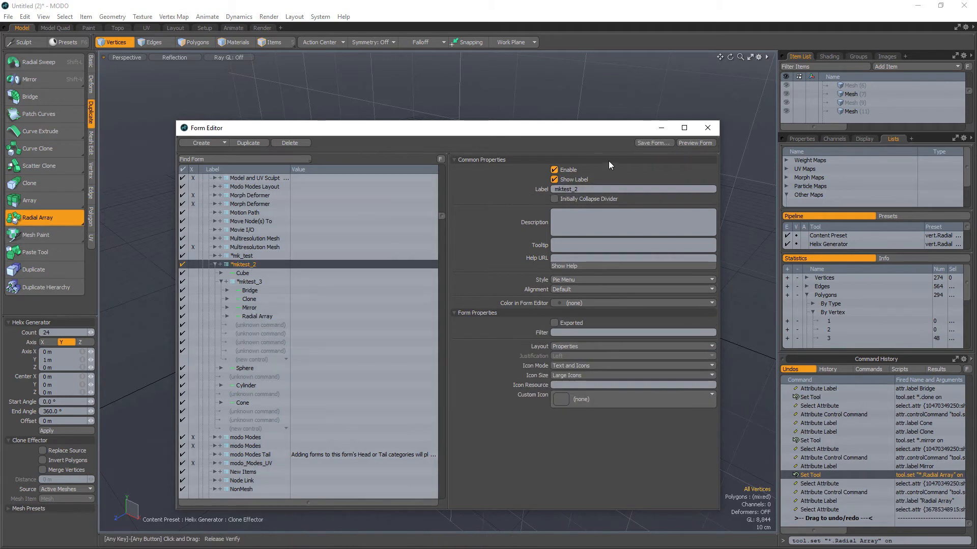
click(695, 143)
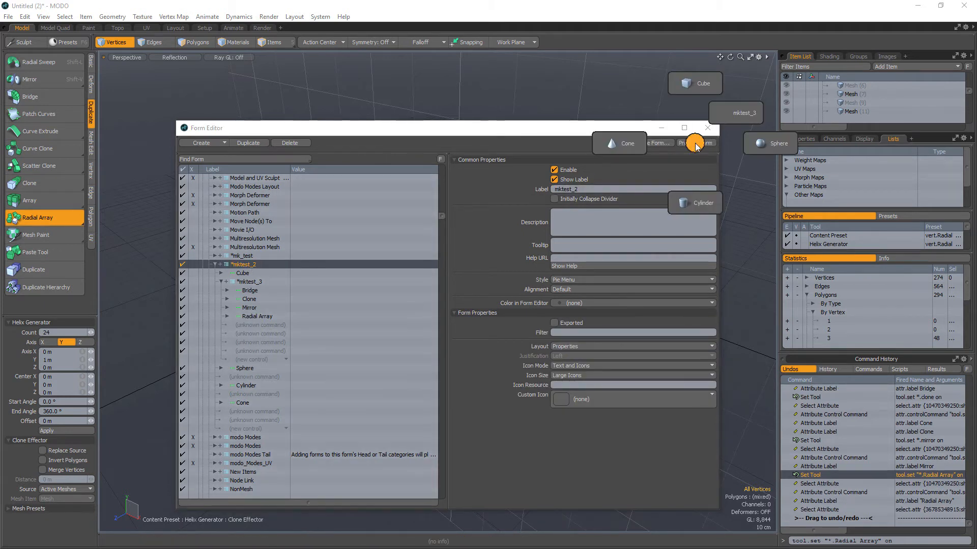
click(725, 111)
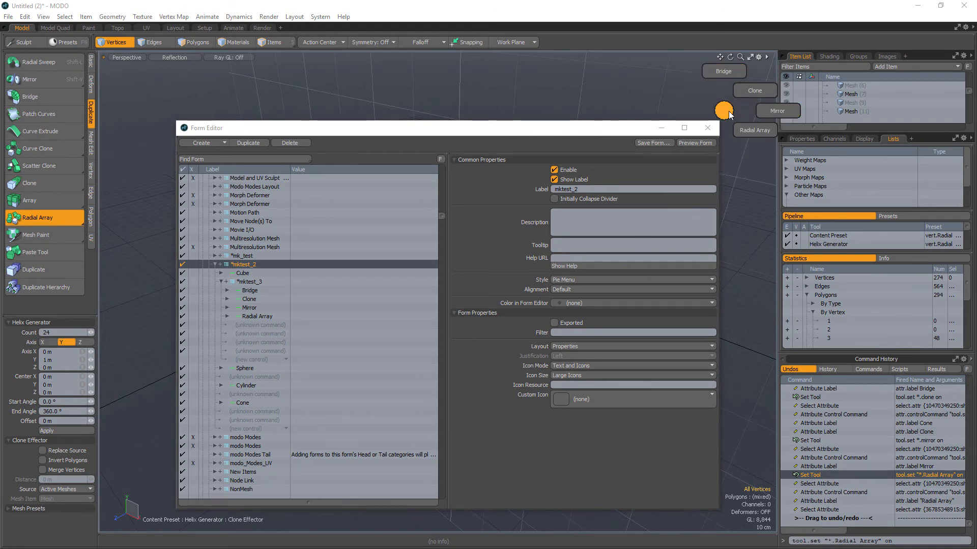
click(729, 115)
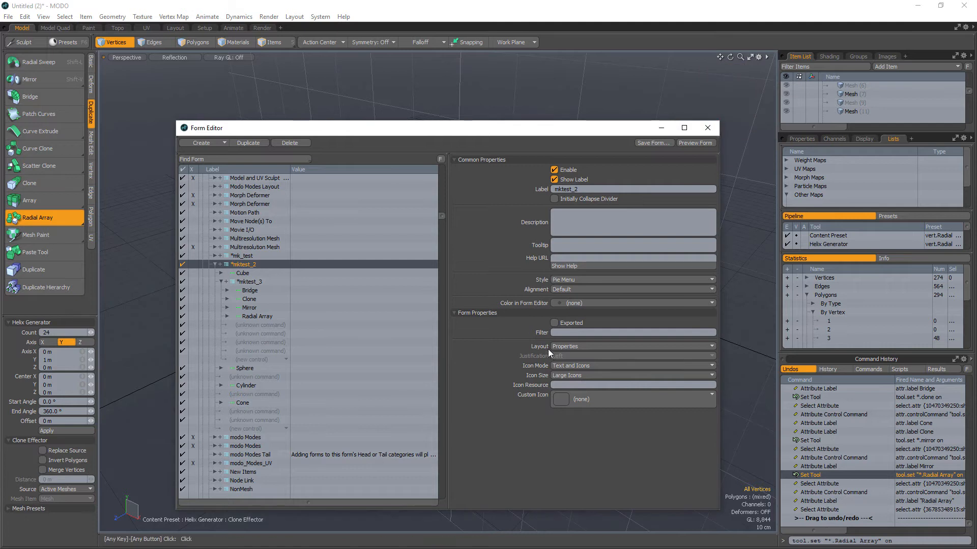
Set the icon mode of the mktest_3 form to Icon Only
click(250, 282)
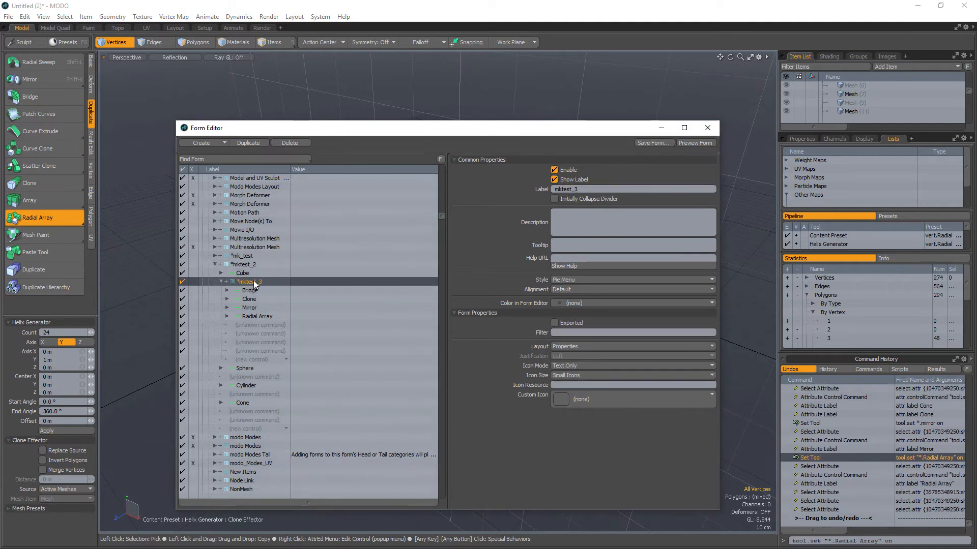
click(574, 365)
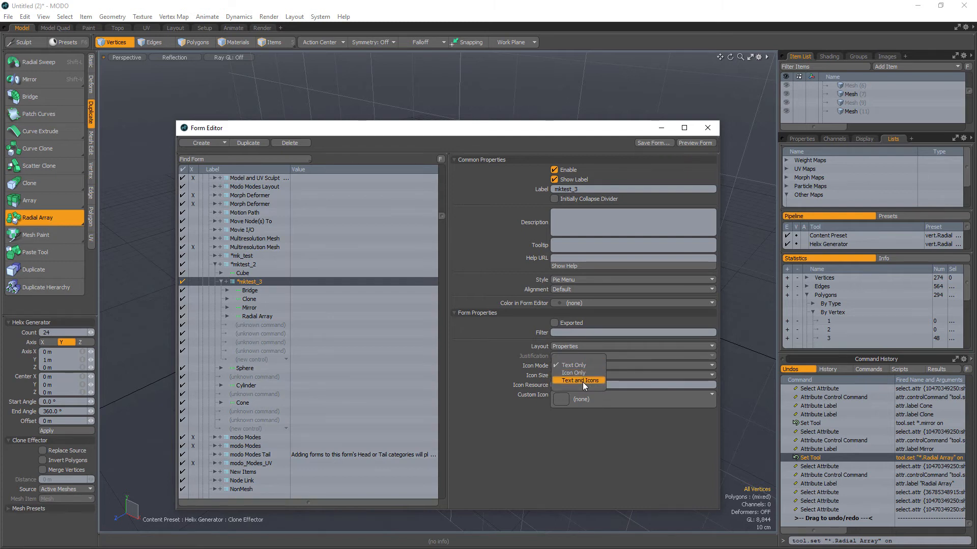
click(580, 374)
Preview mktest_2 again and open the nested mktest_3 menu to check its icon display
click(249, 265)
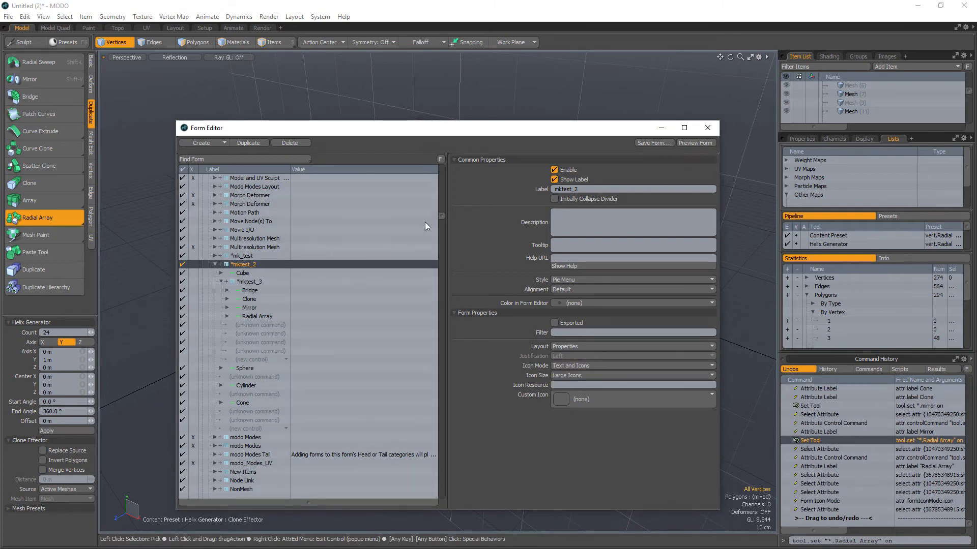
click(703, 138)
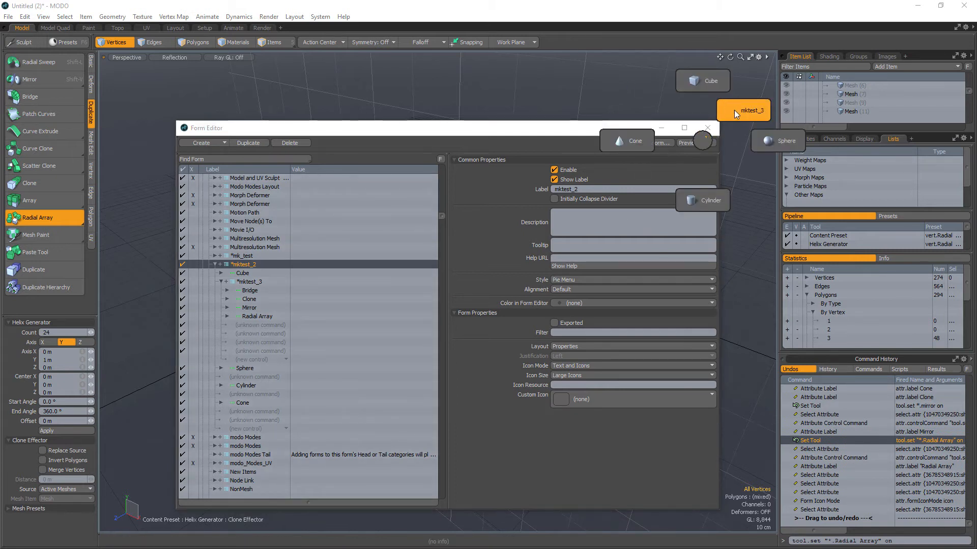
click(746, 110)
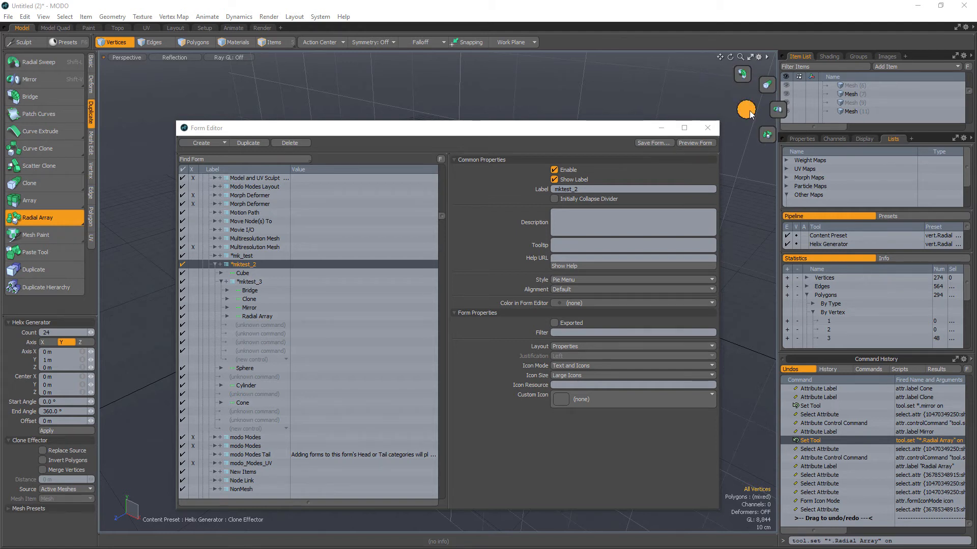
click(749, 111)
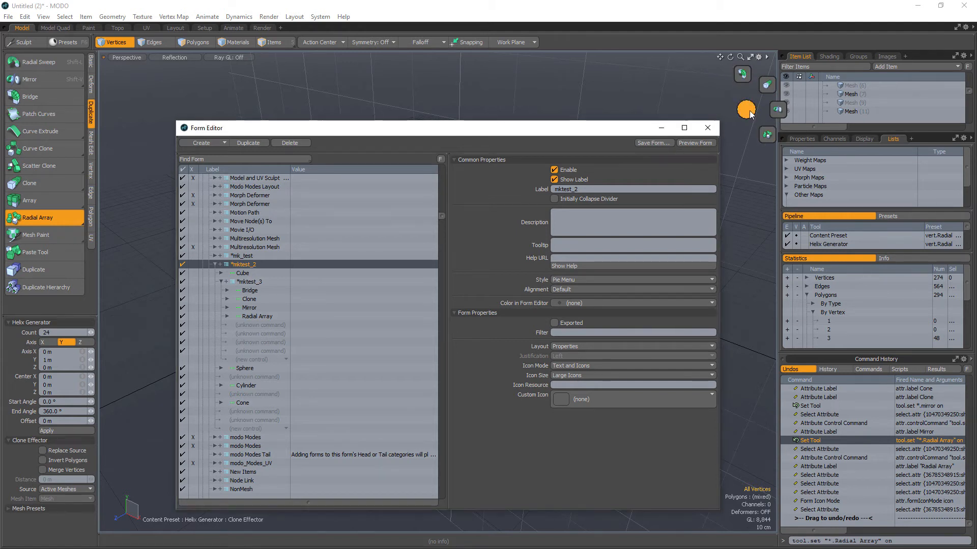
Collapse mktest_3 and add a regular subform named mk_test_4 at the end of mktest_2
click(222, 281)
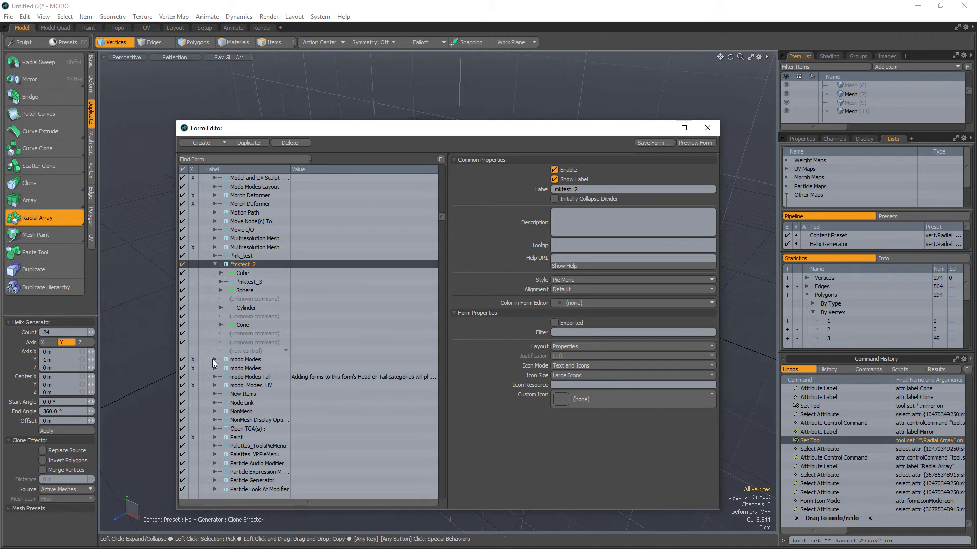
click(256, 352)
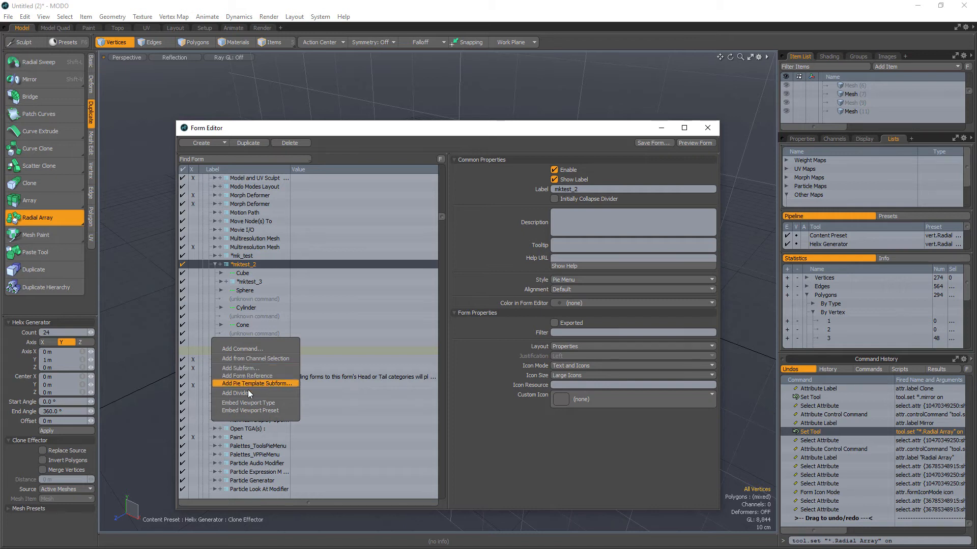
click(257, 369)
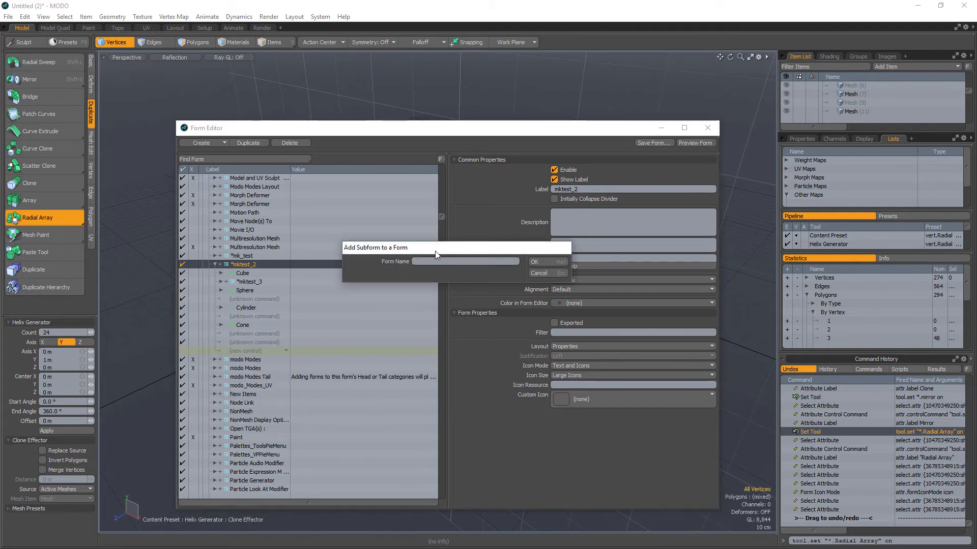
text(mk_test_4)
key(Return)
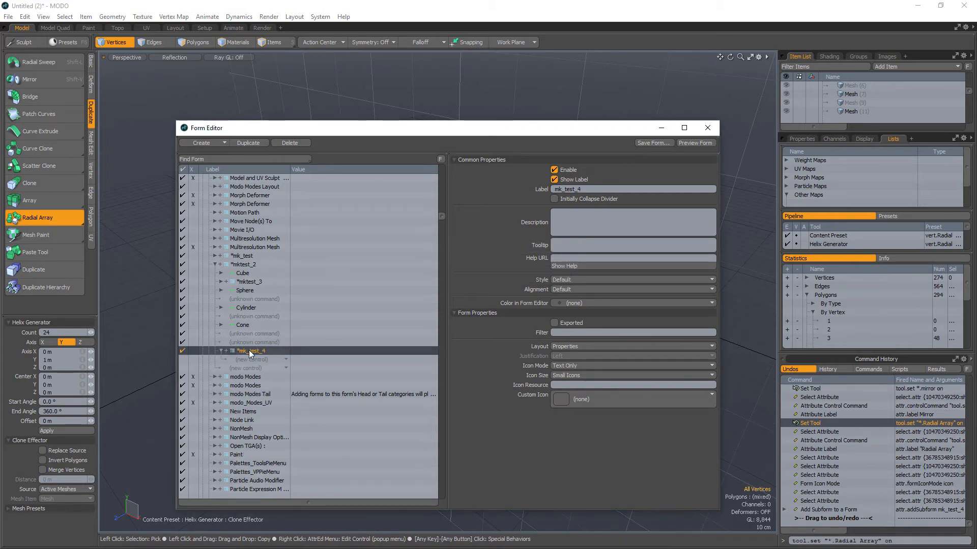
Move mk_test_4 directly below Sphere and shift the unknown command slot it replaces to the end of mktest_2
mouse_move(250, 355)
mouse_down()
mouse_move(268, 299)
mouse_move(259, 363)
mouse_up()
click(269, 316)
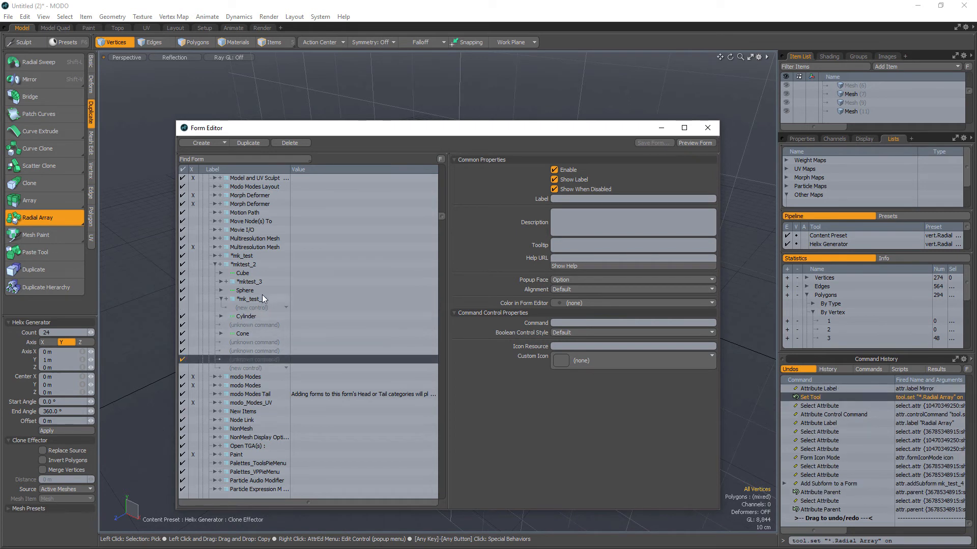
click(257, 299)
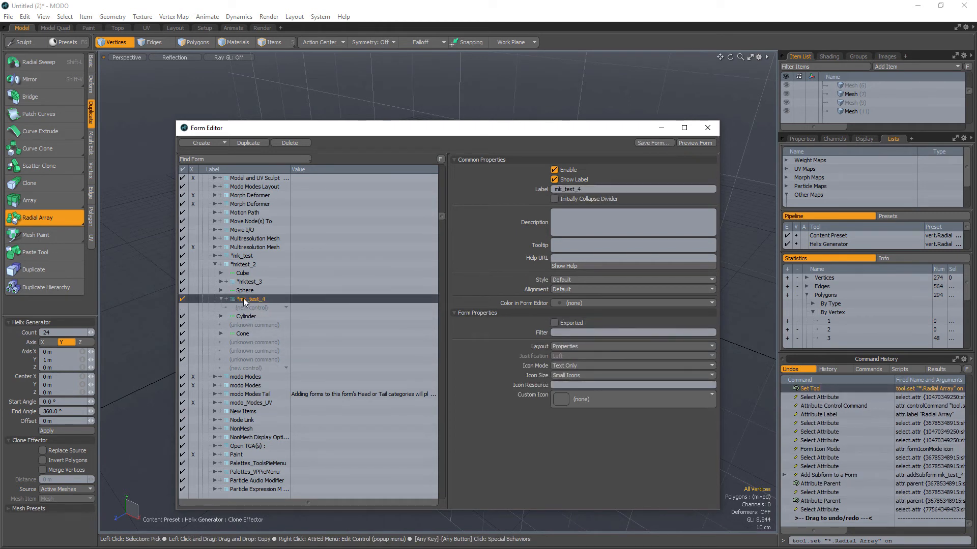
Display the Deform tools, add the command "tool.set Bend on" to the mk_test_4 form, and label it Bend
click(91, 85)
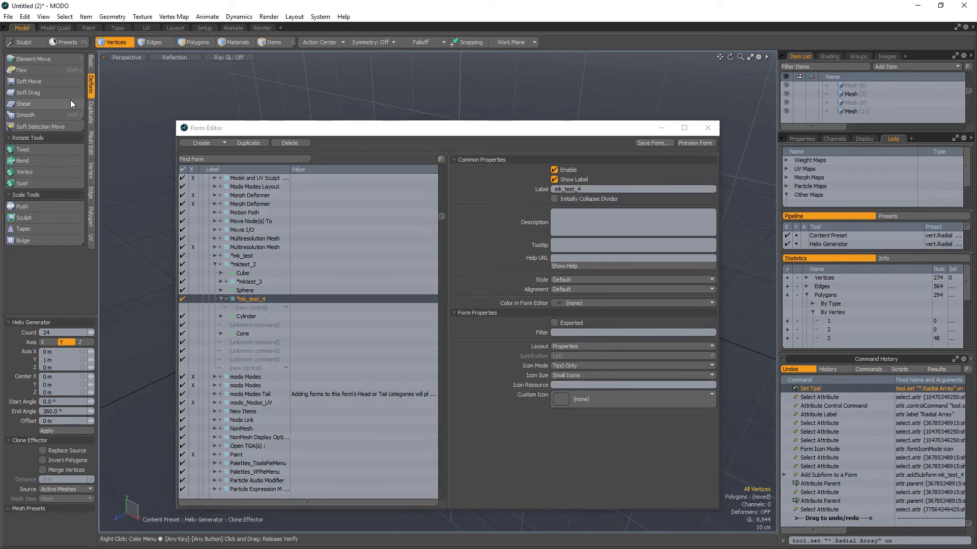
right_click(253, 302)
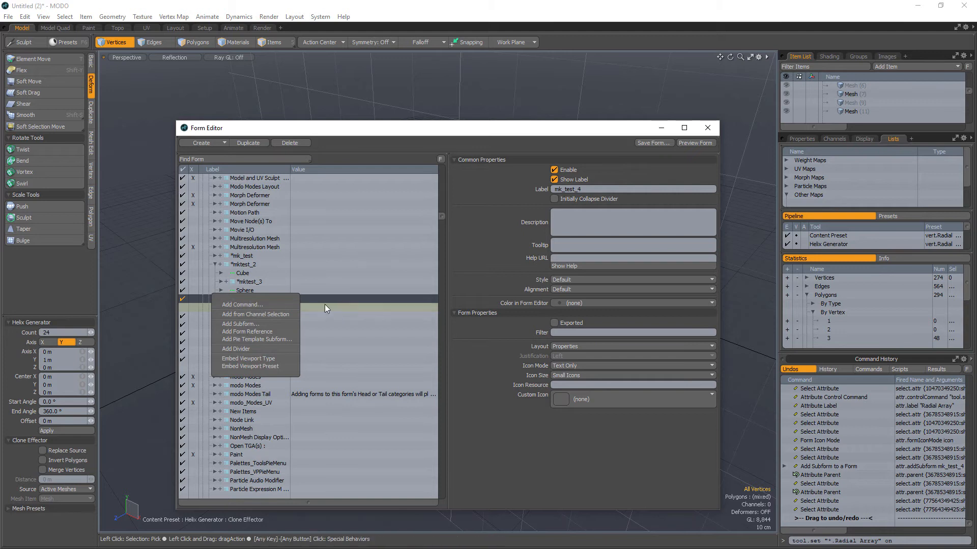
click(325, 304)
click(253, 308)
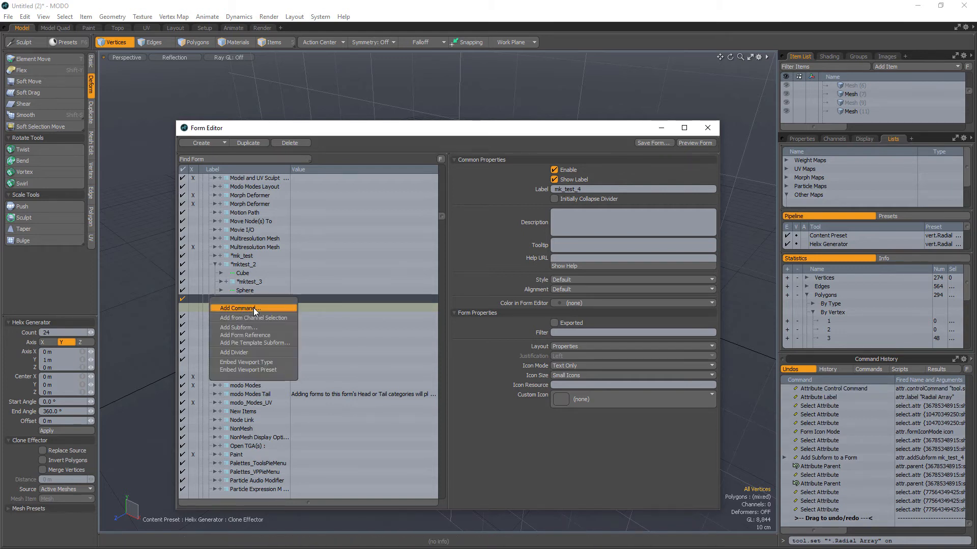
click(253, 307)
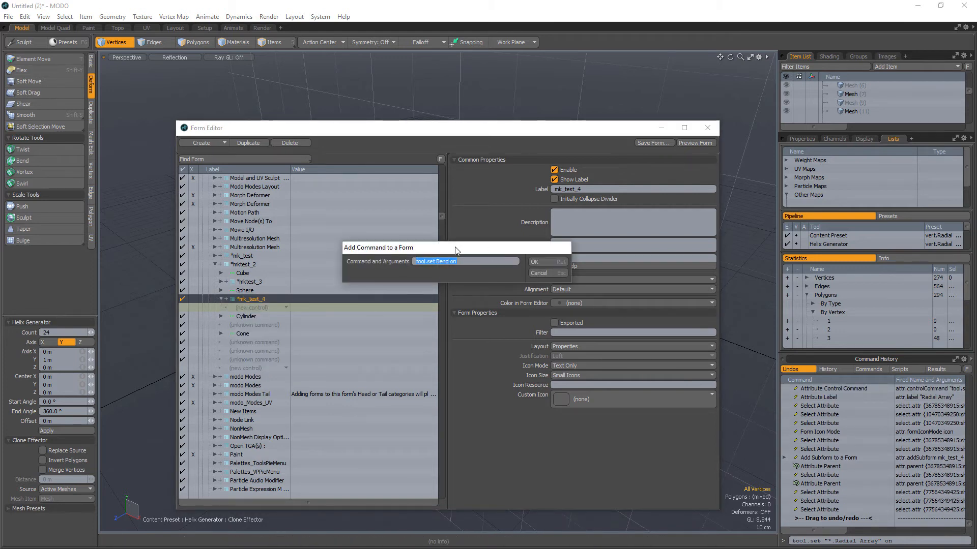
drag(457, 250, 314, 269)
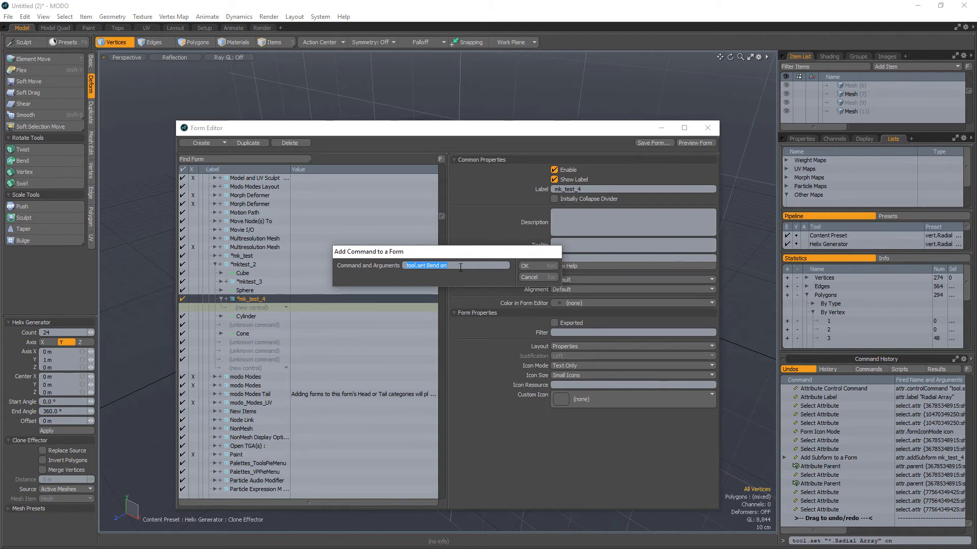
click(536, 266)
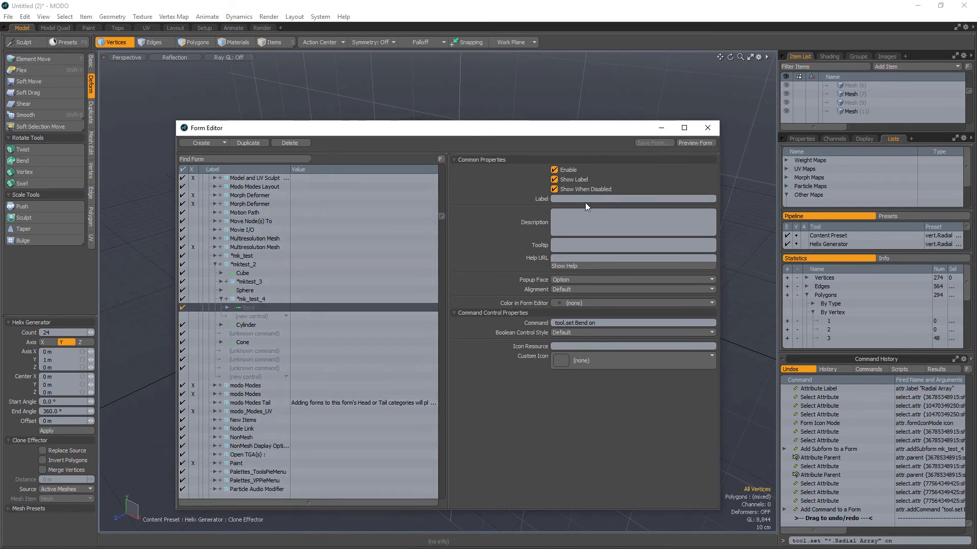
key(Return)
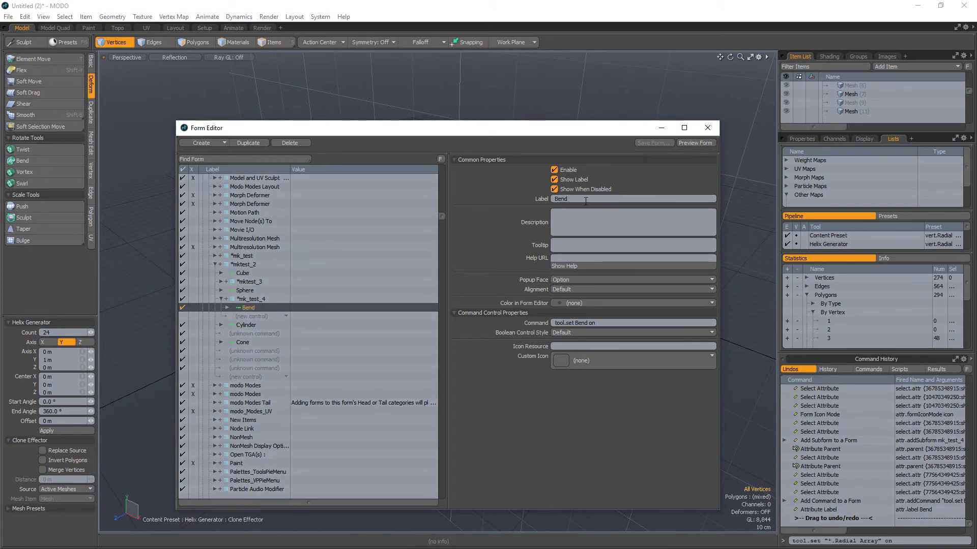
Activate the Twist tool so that its command is recorded in the command history
click(24, 152)
click(253, 316)
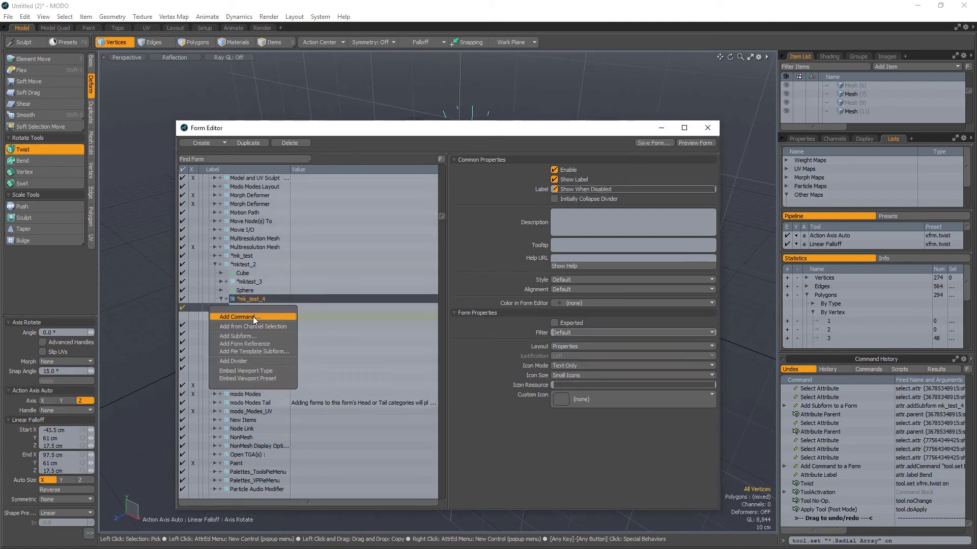
click(252, 316)
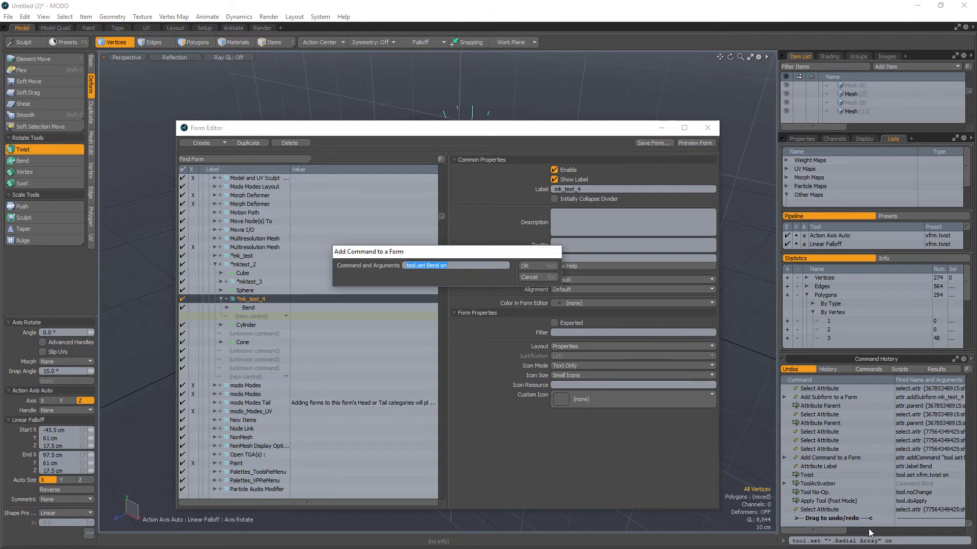
click(832, 499)
click(530, 277)
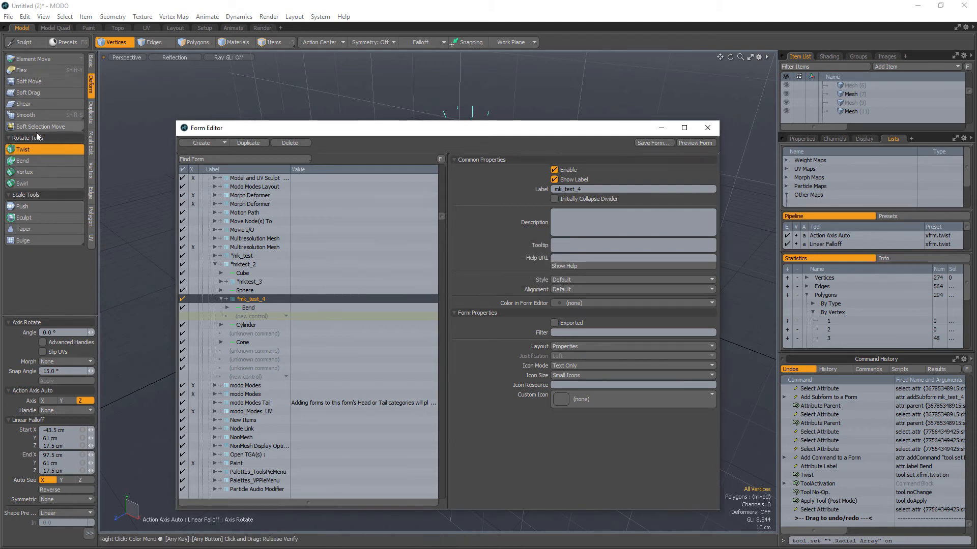
Find the Twist entry in the command history and copy its command "tool.set xfrm.twist on"
click(830, 500)
click(816, 493)
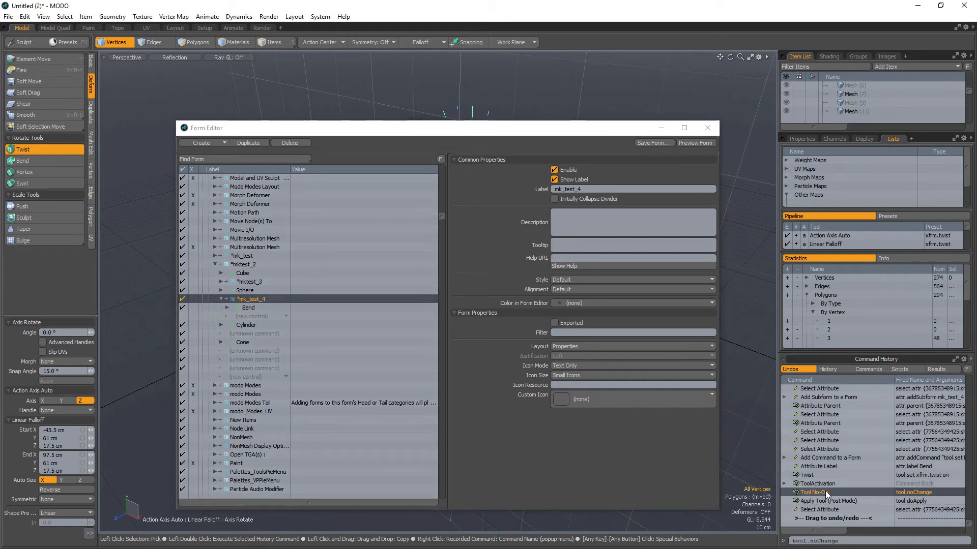
click(819, 475)
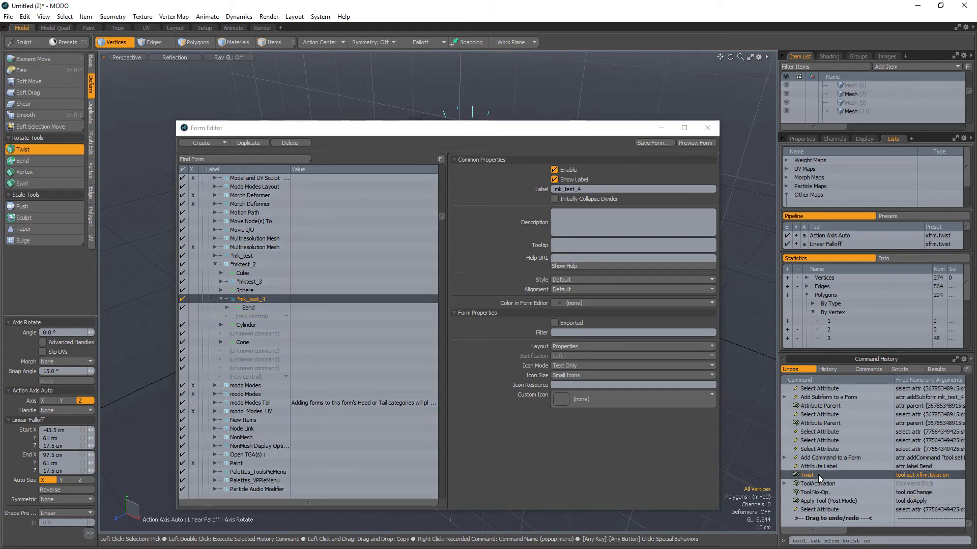
drag(884, 541, 687, 545)
key(ctrl+c)
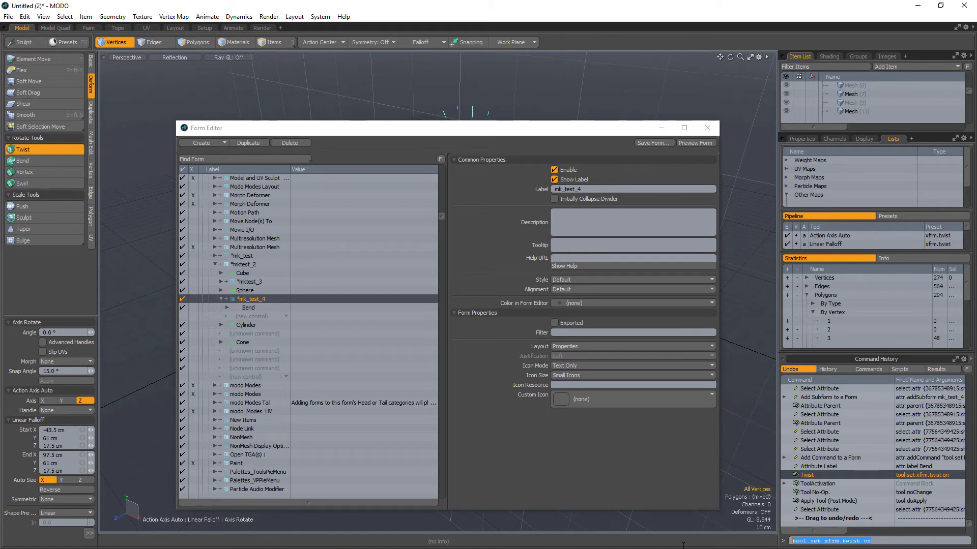
Add the copied command "tool.set xfrm.twist on" to mk_test_4 below Bend and label it Twist
click(256, 317)
click(256, 316)
click(256, 316)
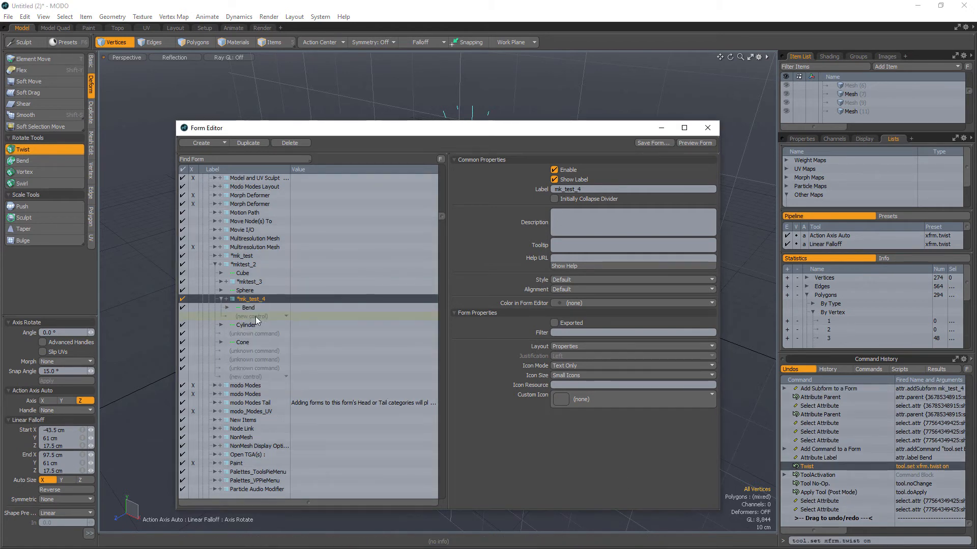
key(ctrl+v)
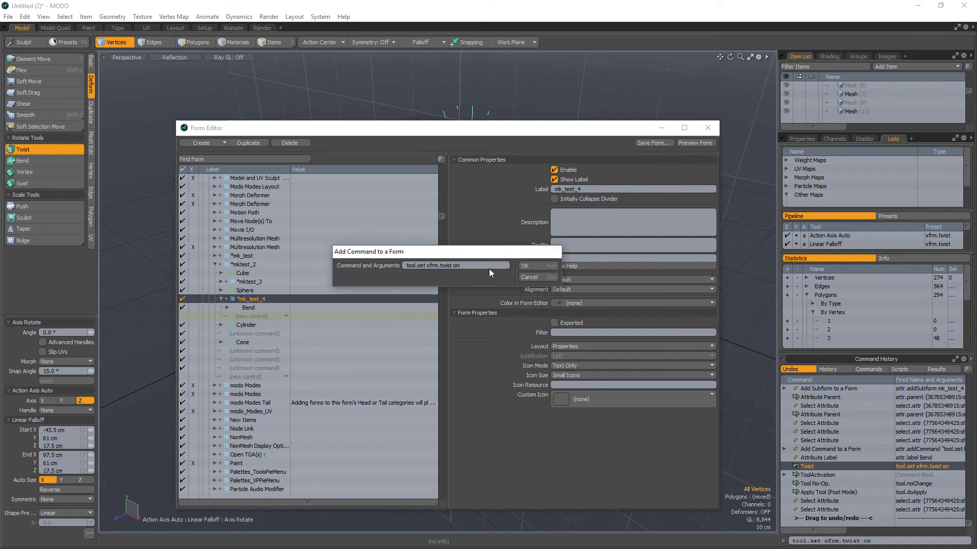
click(524, 265)
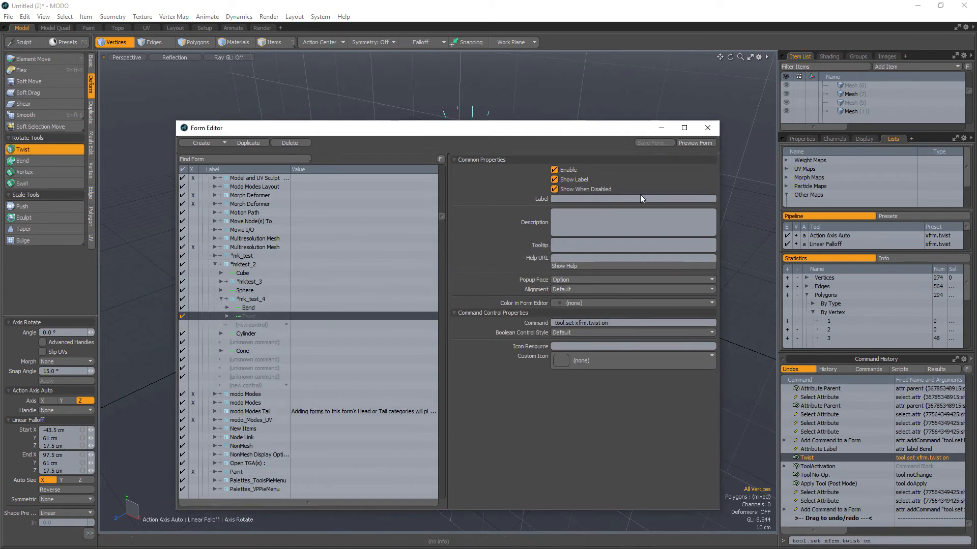
click(615, 198)
text(Twist)
key(Return)
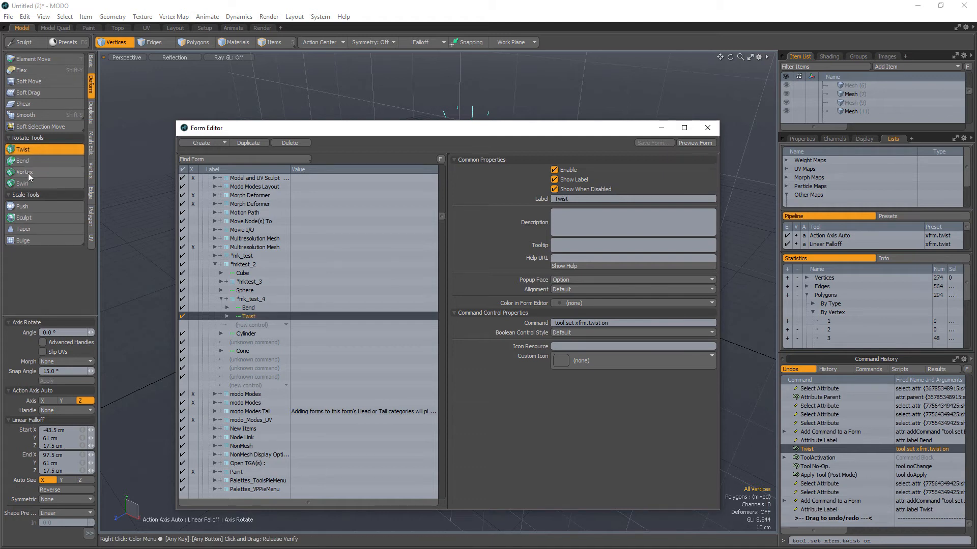
Activate the Push tool and copy its command "tool.set xfrm.push on" from the command history
click(30, 207)
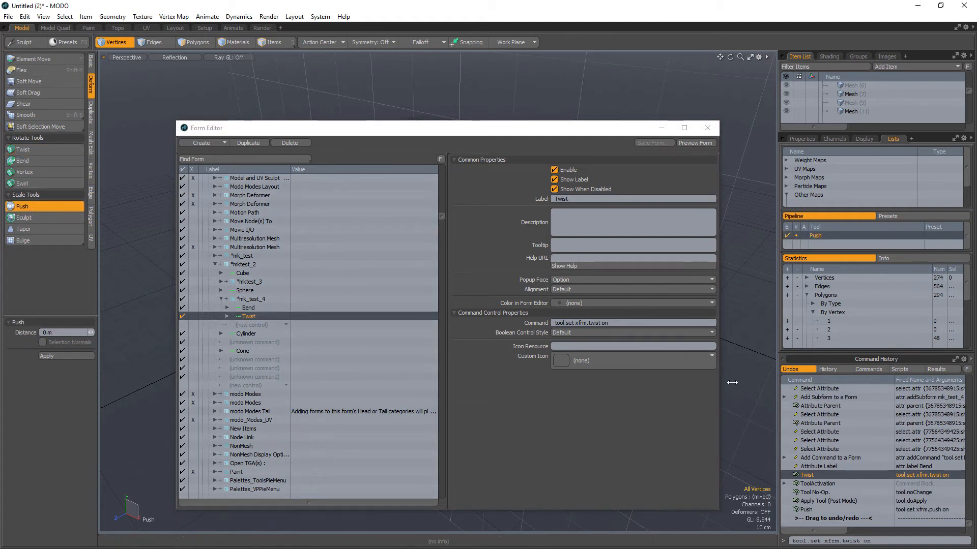
click(813, 509)
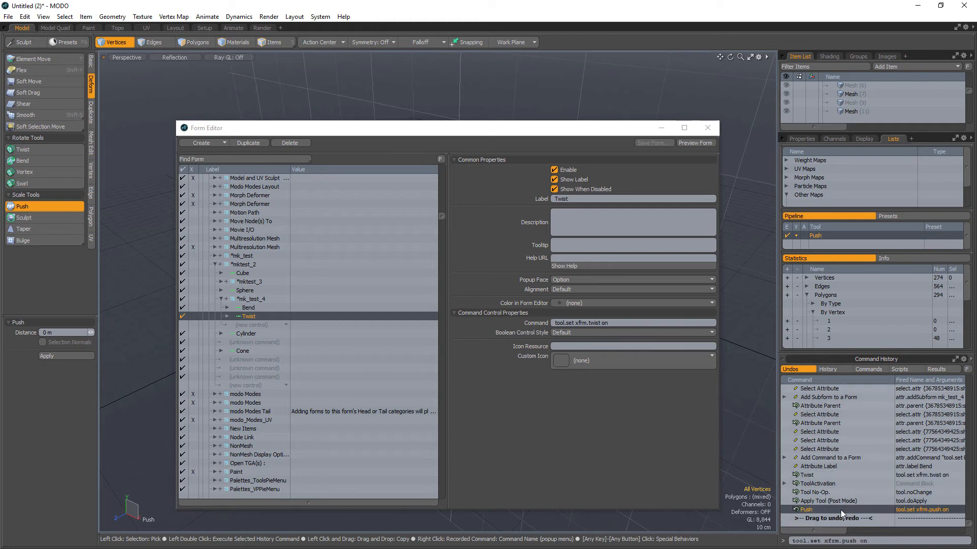
click(895, 542)
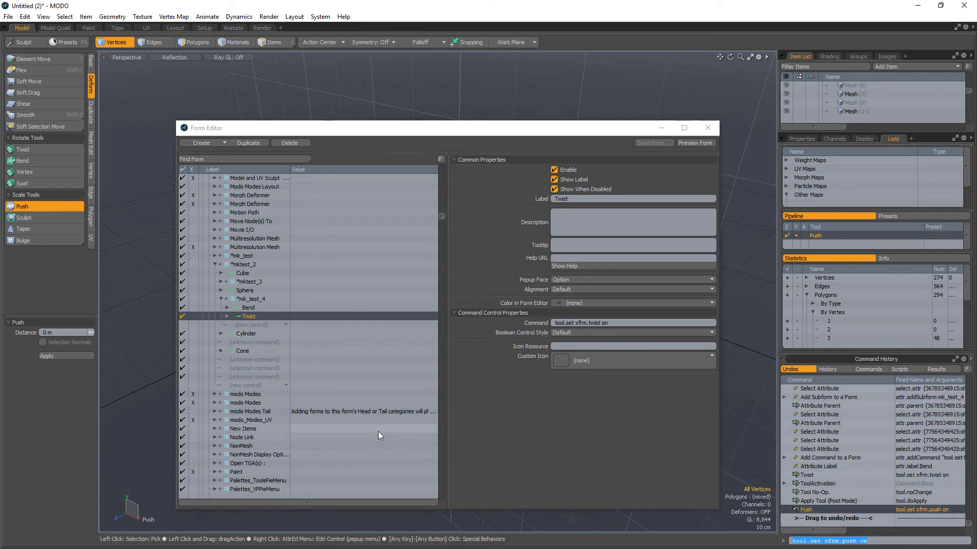
Add the copied command "tool.set xfrm.push on" to mk_test_4 below Twist and label it Push
click(257, 326)
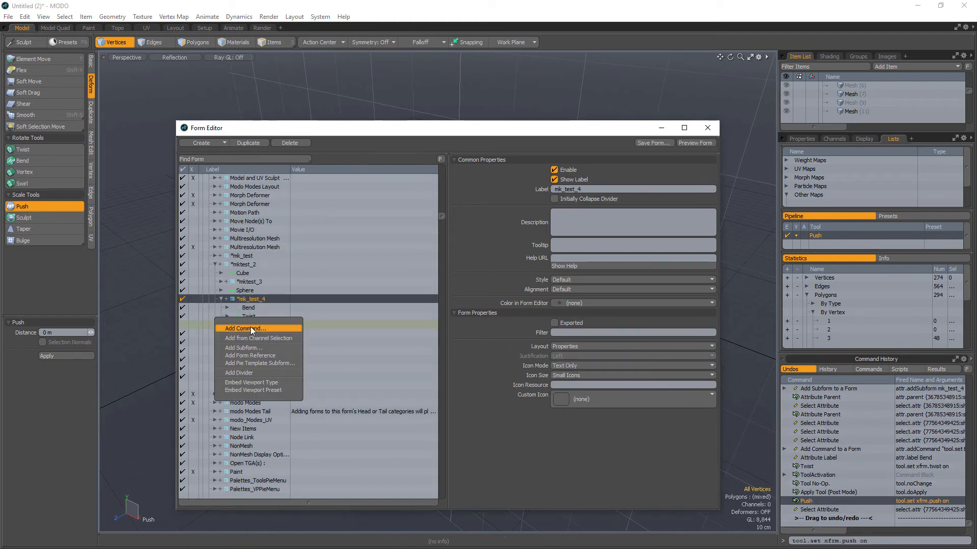
click(248, 307)
click(255, 325)
click(255, 326)
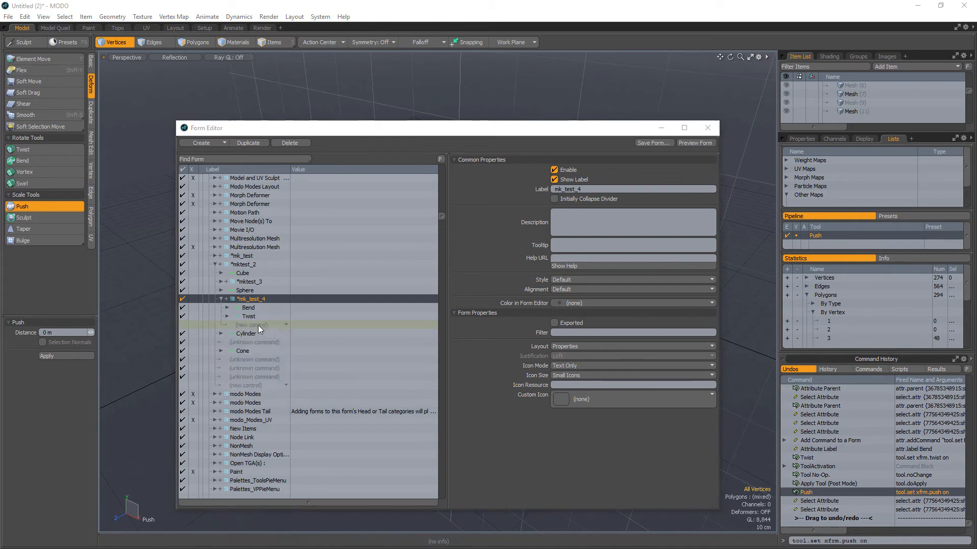
click(467, 266)
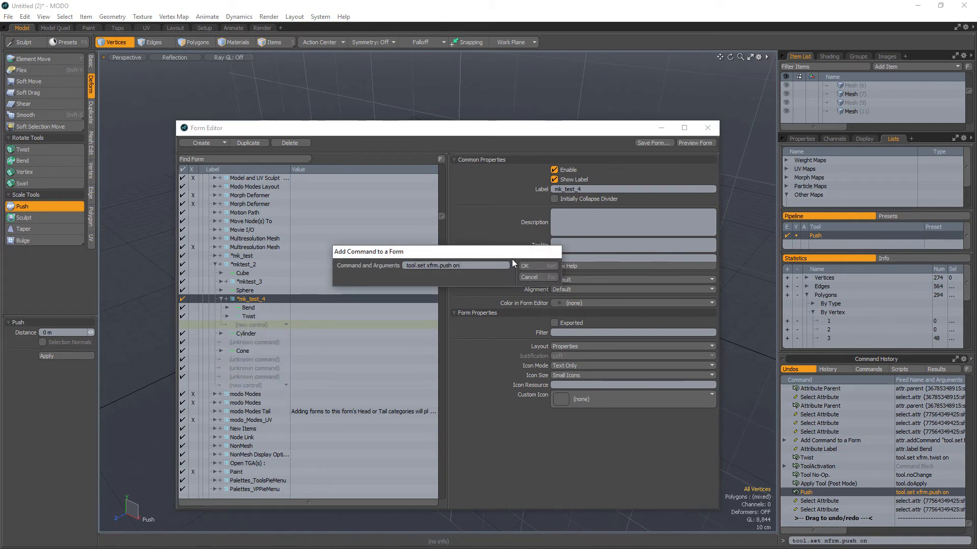
click(529, 265)
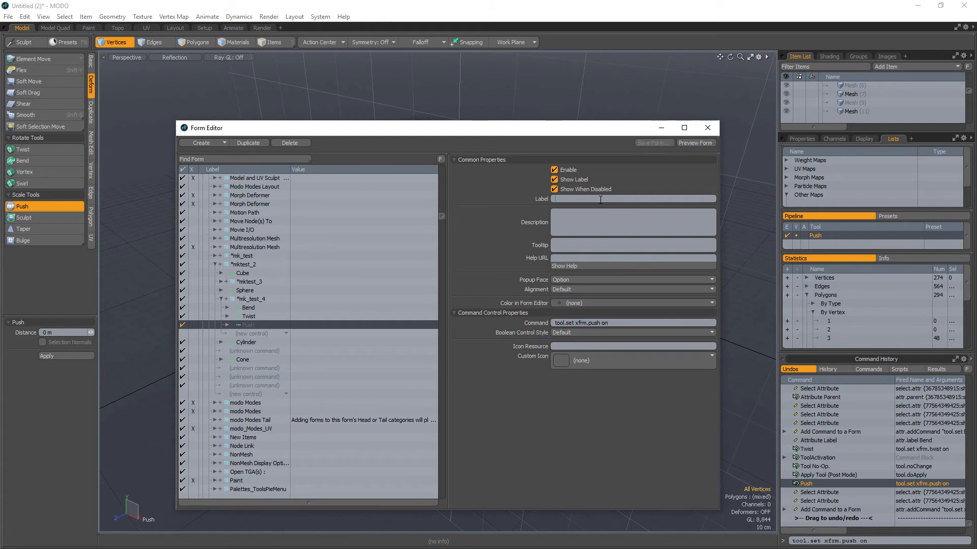
key(Return)
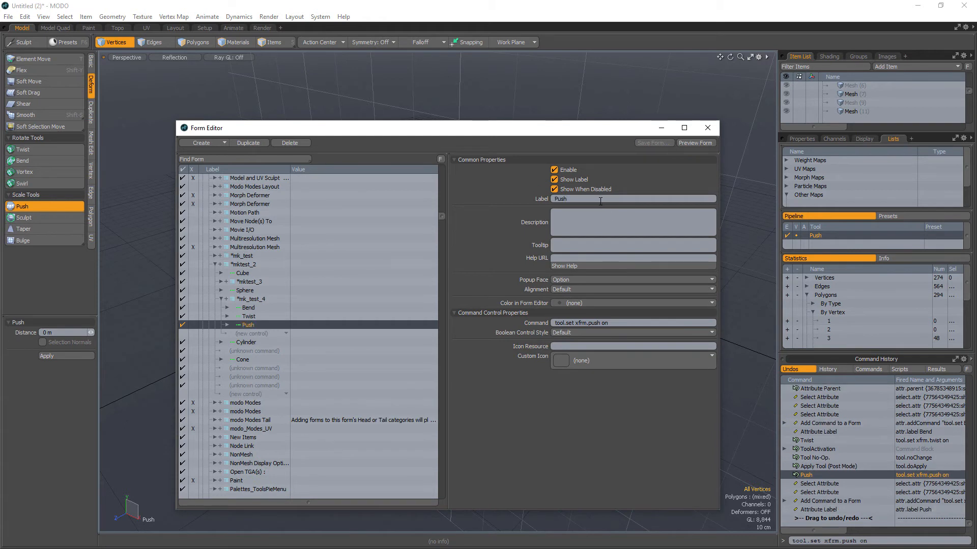
Preview the mktest_2 pie menu and check its nested mktest_3 and mk_test_4 entries
click(248, 265)
click(694, 143)
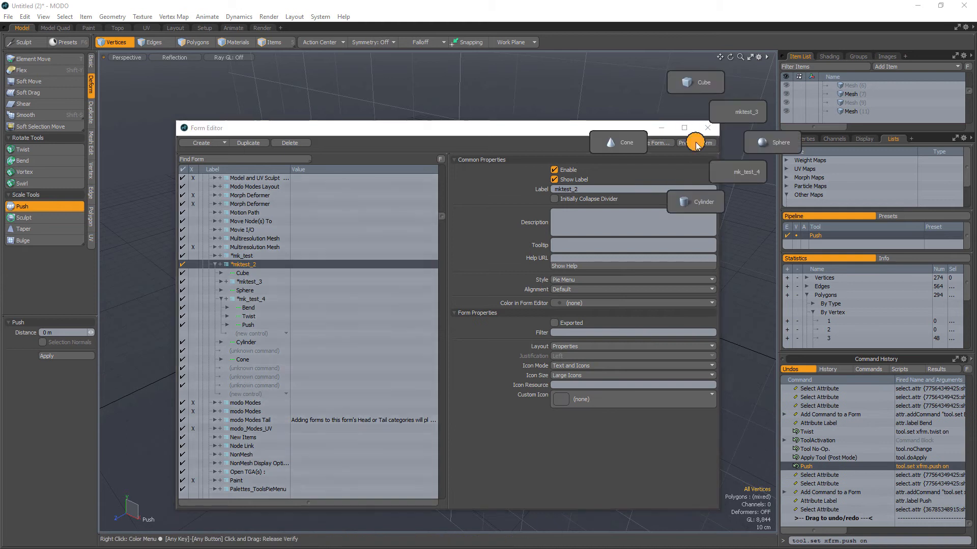
click(728, 111)
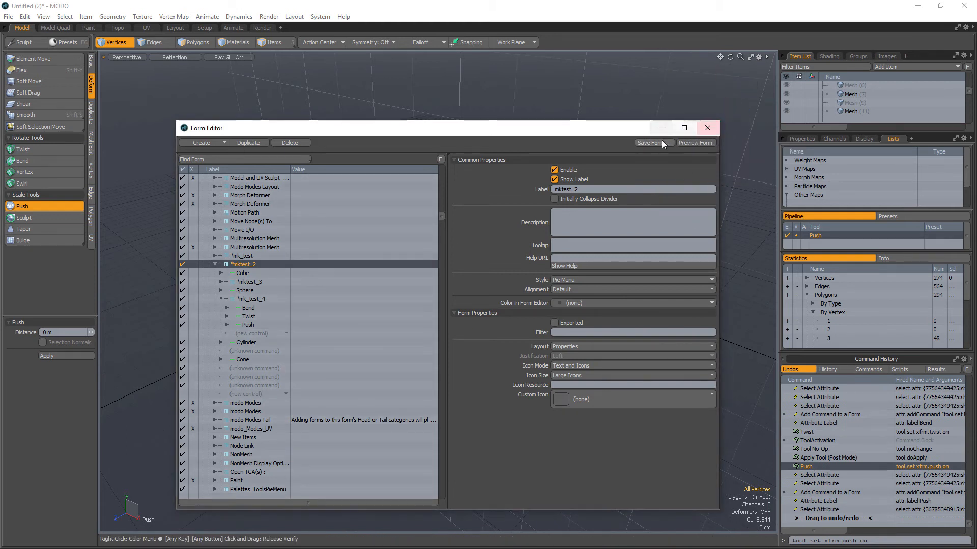
click(692, 143)
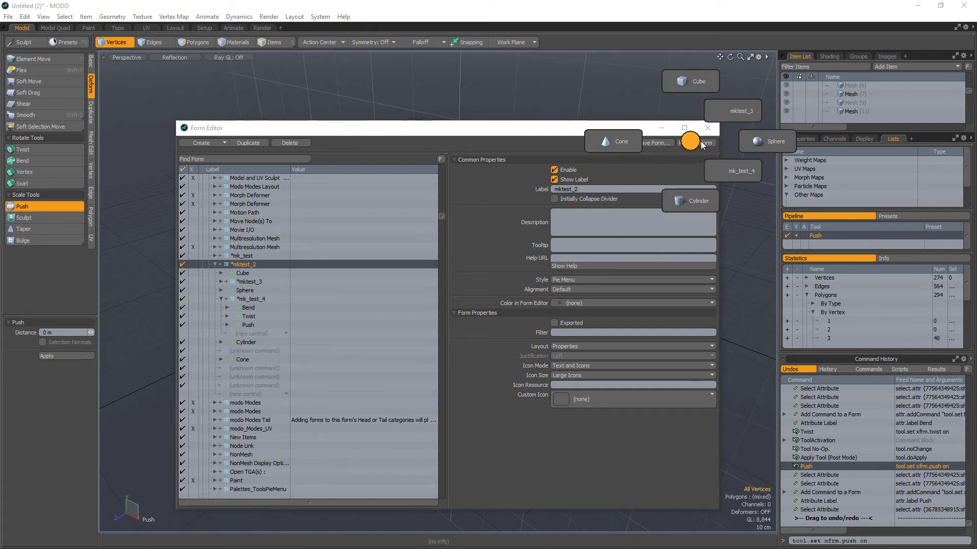
click(750, 171)
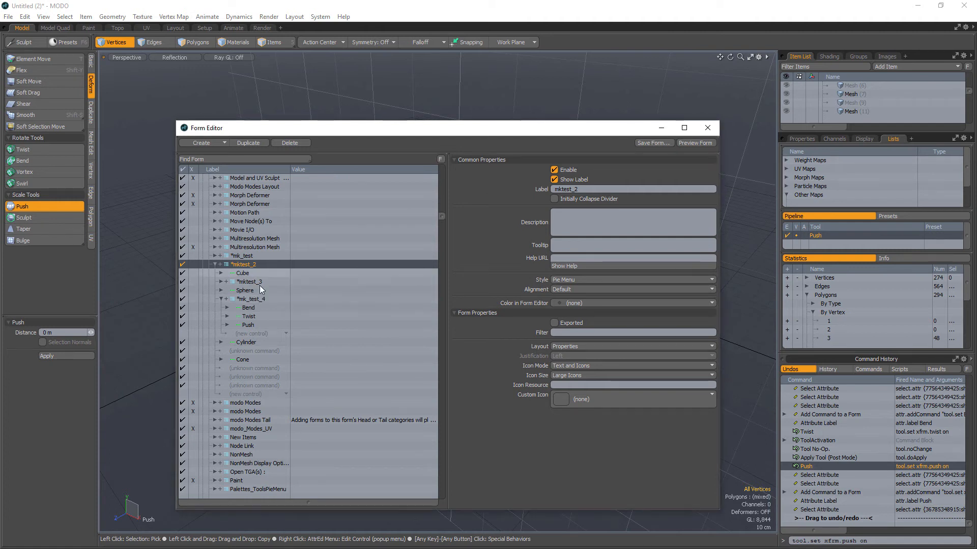
Set the layout of the mk_test_4 form to Toolbar (Horizontal) and its justification to Center
click(257, 299)
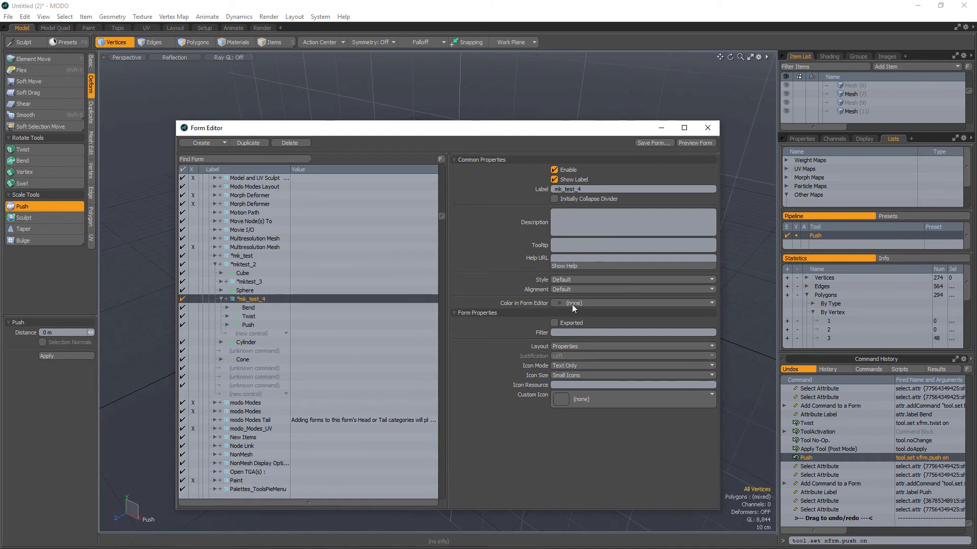
click(575, 345)
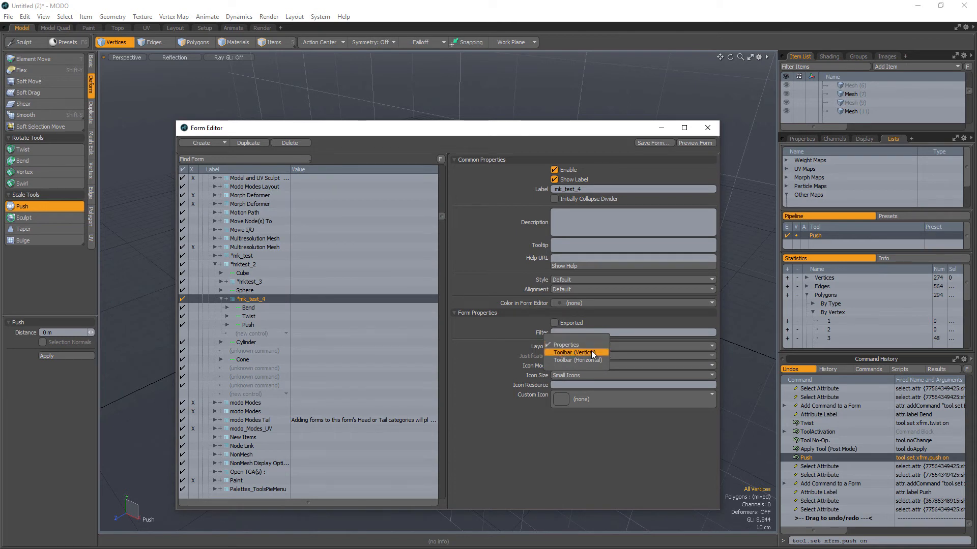
click(590, 359)
click(576, 356)
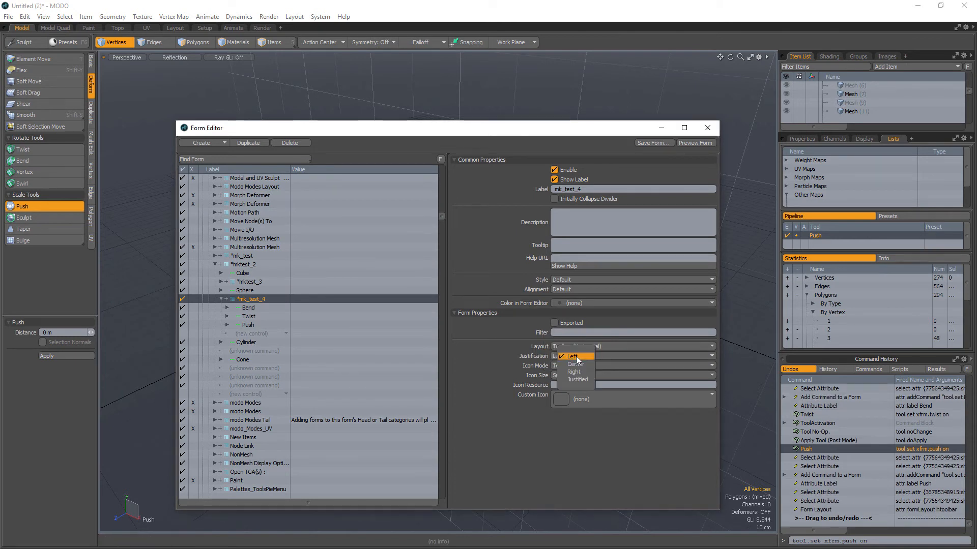
click(581, 365)
Switch the icon mode of mk_test_4 to Icon Only and back to Text Only
click(572, 365)
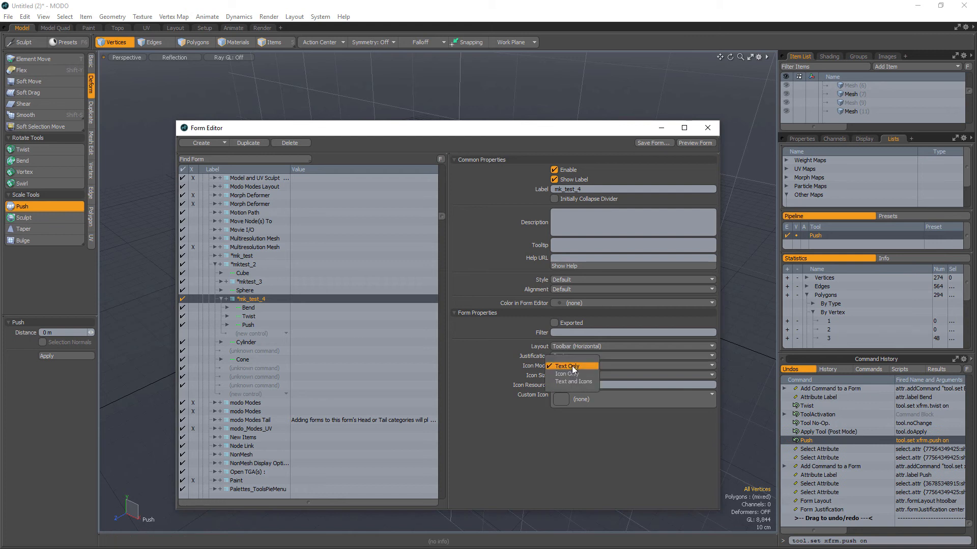
click(574, 376)
click(574, 365)
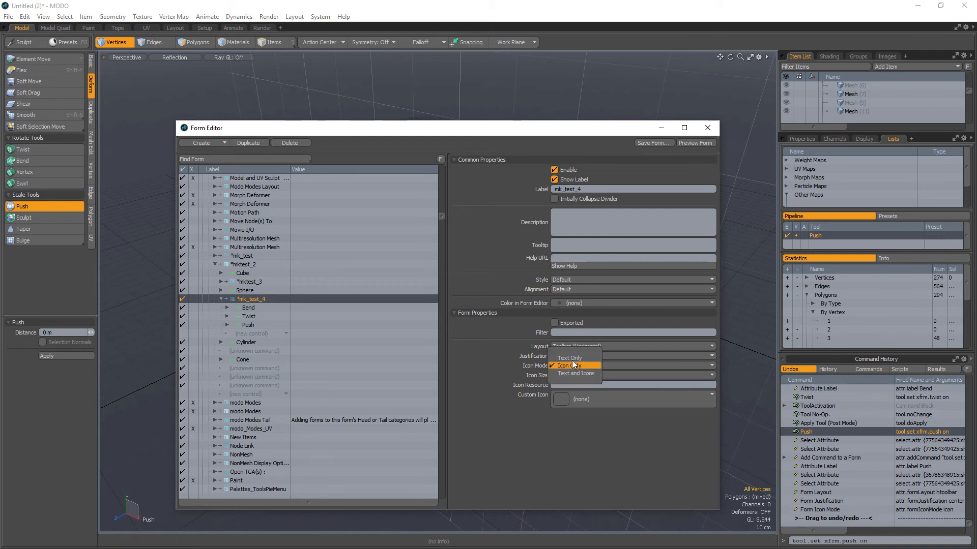
click(574, 358)
Set the icon size of the mk_test_4 form to Large Icons
click(573, 376)
click(575, 383)
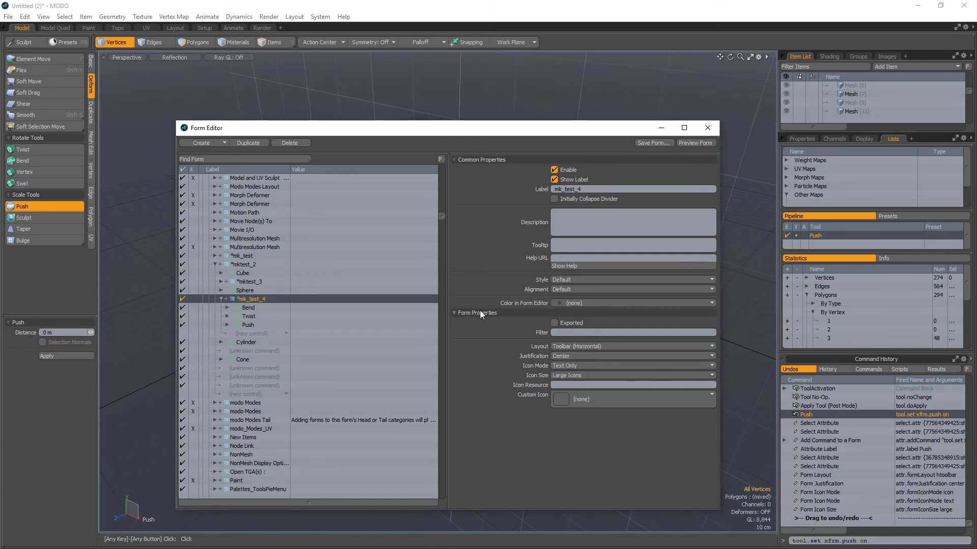
Preview the mktest_2 pie menu and check its nested mk_test_4 entry
click(263, 264)
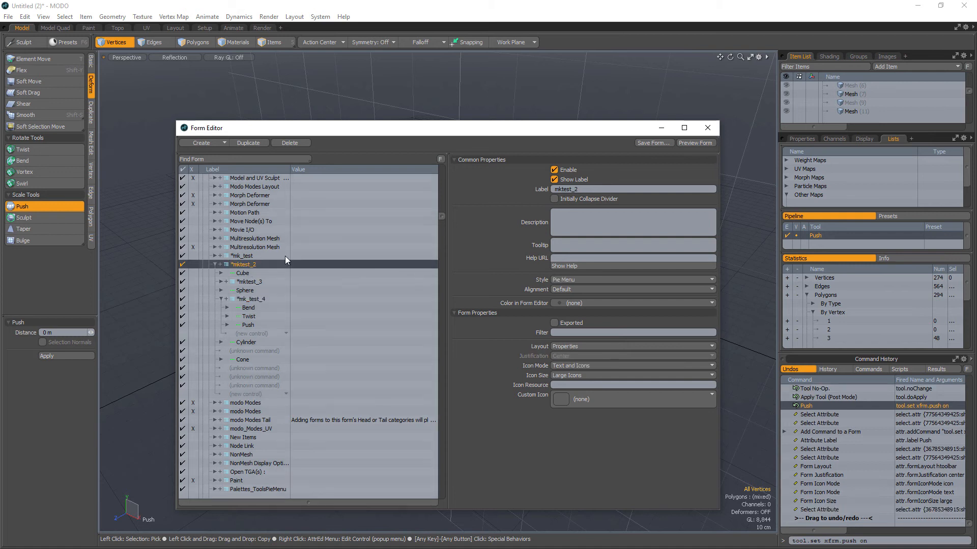
click(707, 143)
click(745, 171)
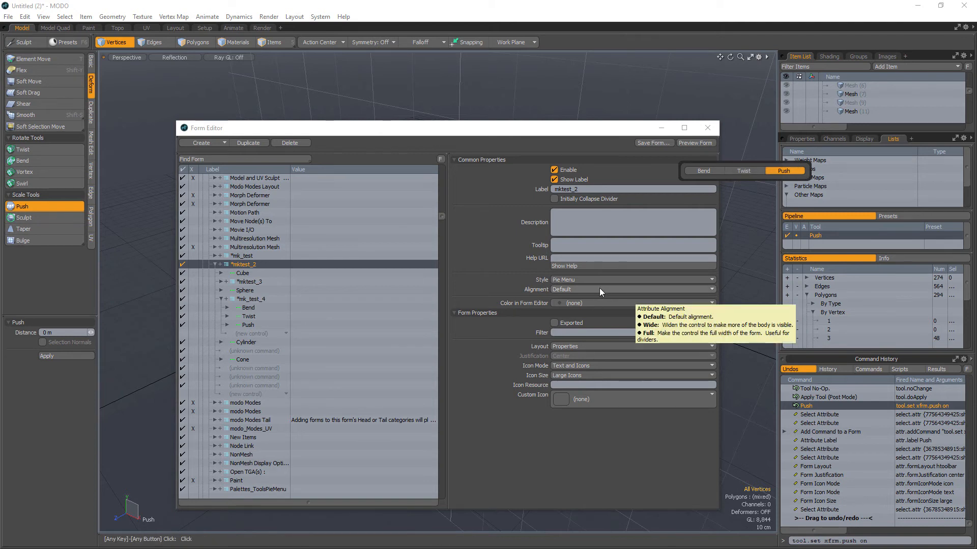
Set the style of the mk_test_4 form to Popover Form and preview it inside the mktest_2 pie menu
click(251, 299)
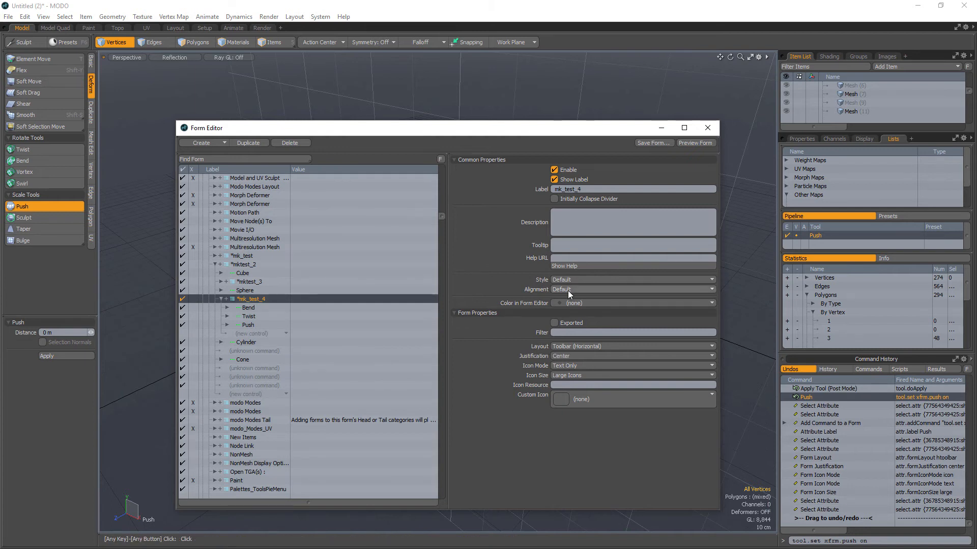
click(572, 280)
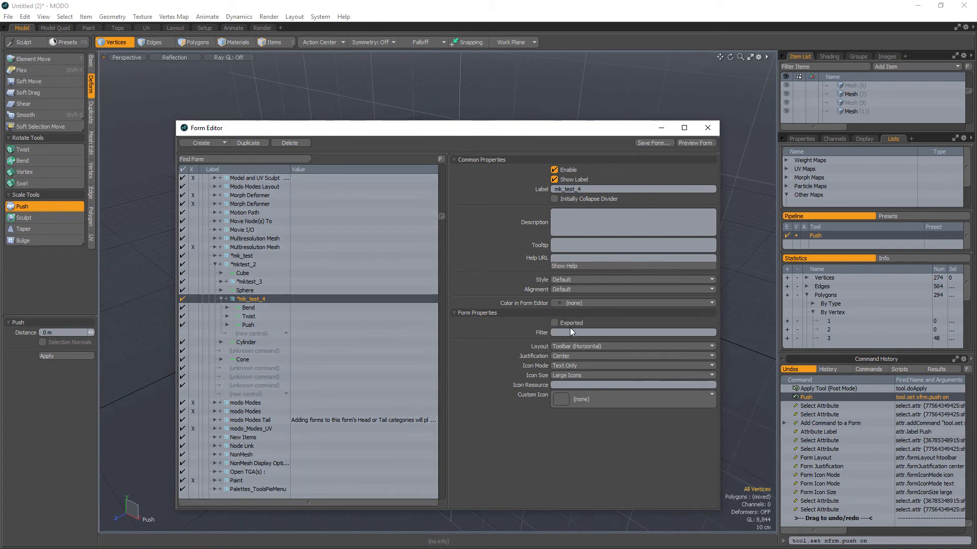
click(570, 327)
click(239, 265)
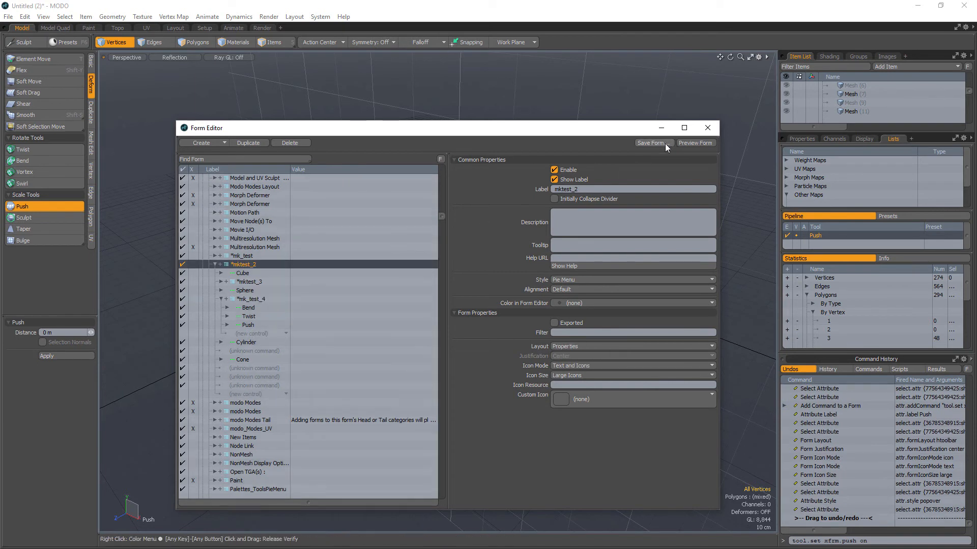
click(694, 142)
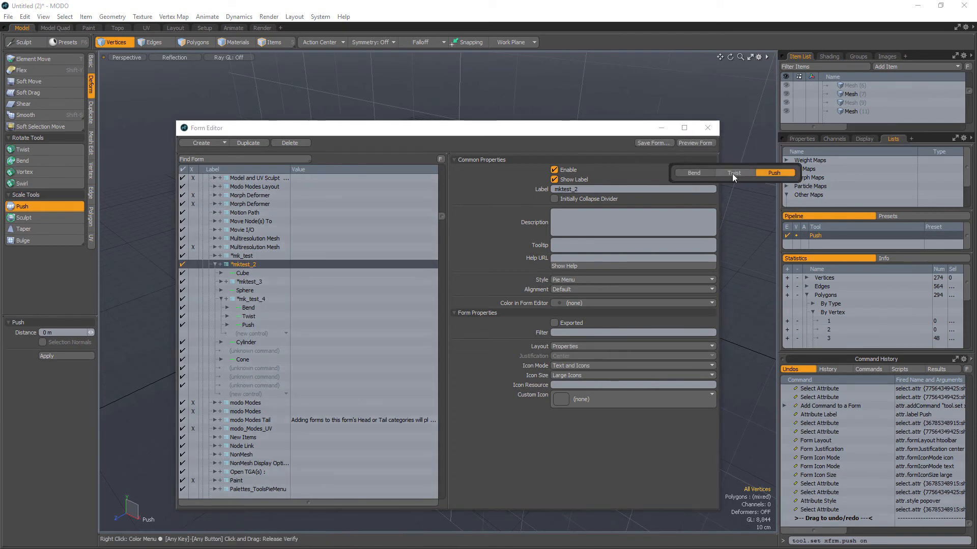
click(570, 276)
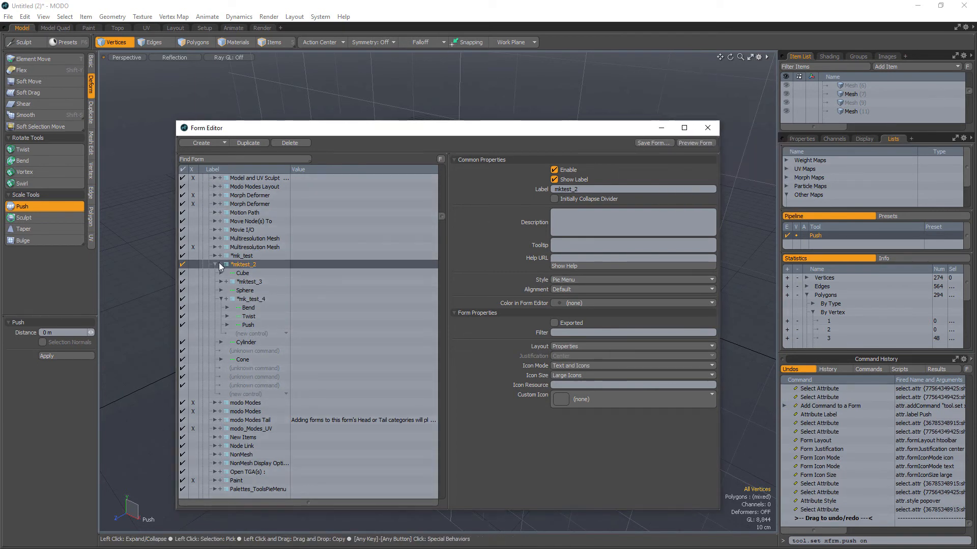
Set the style of the mk_test_4 form to Gang Subcontrols and its alignment to Full
click(250, 299)
click(597, 281)
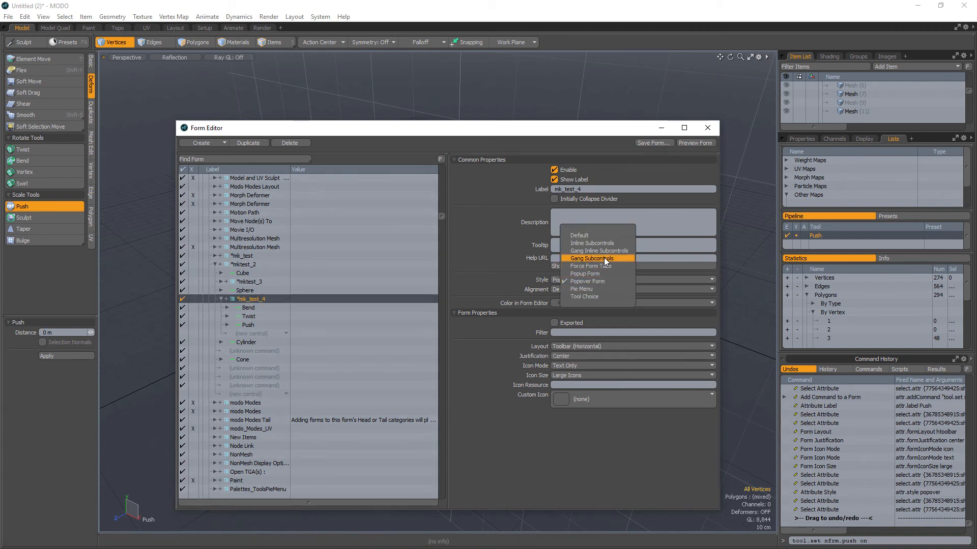
click(605, 260)
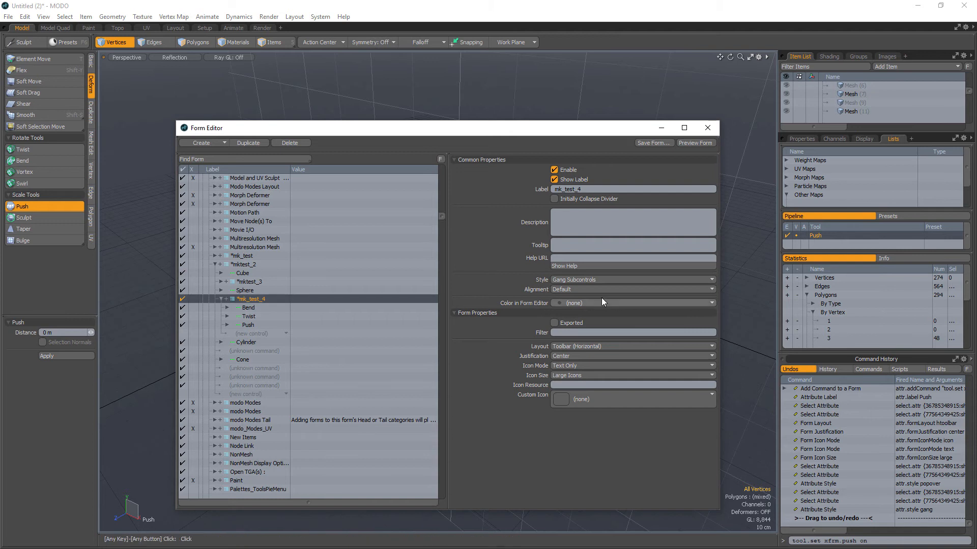
click(569, 290)
click(569, 303)
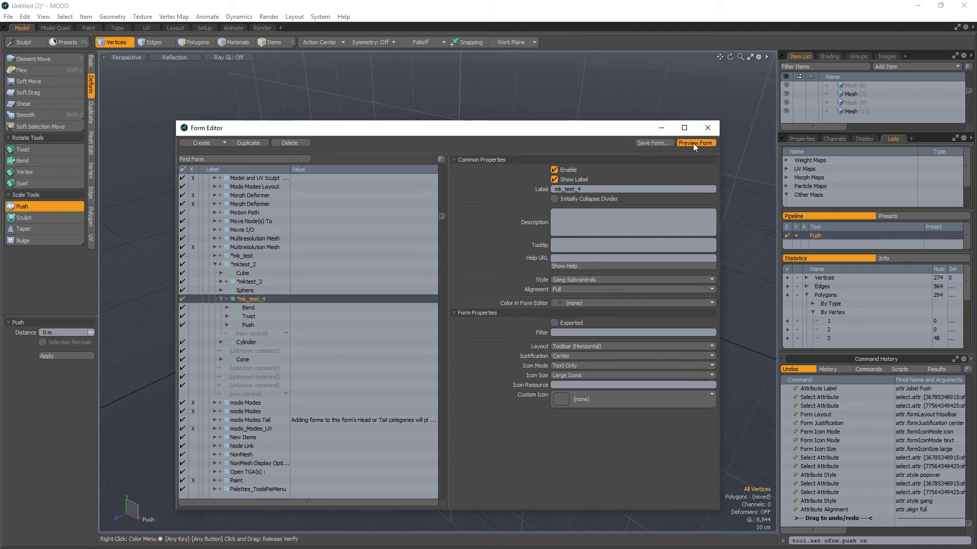
Set the layout of the mk_test_4 form to Properties and preview the form
click(581, 346)
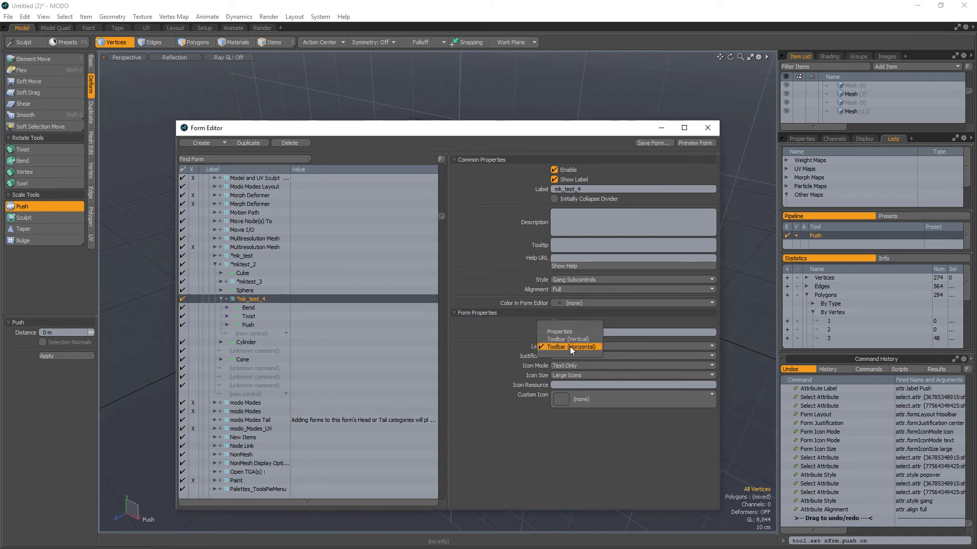
click(590, 324)
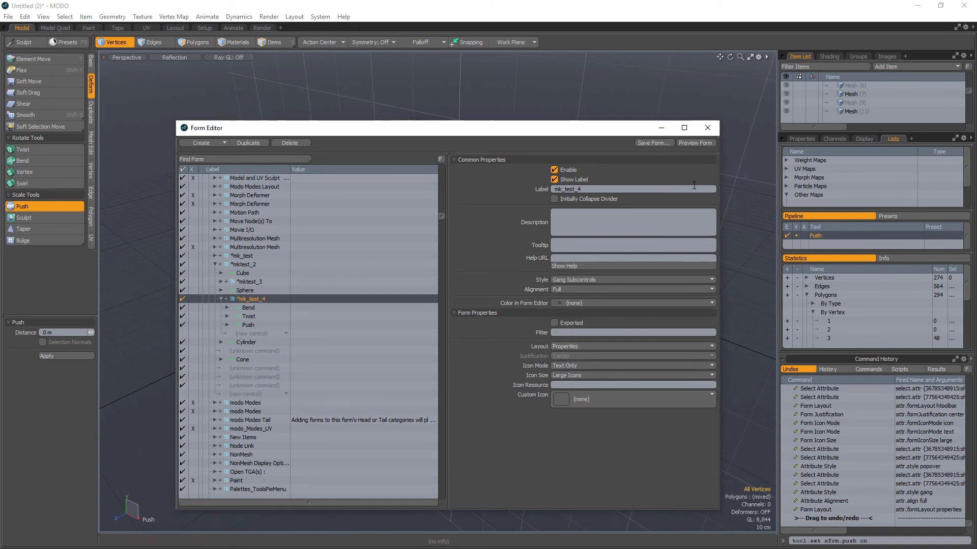
click(693, 143)
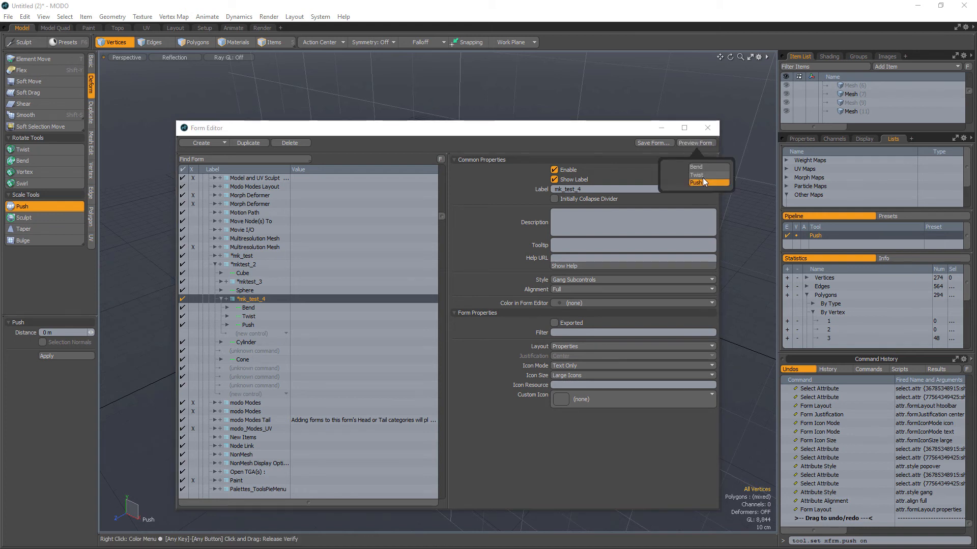
Set the icon mode of the mk_test_4 form to Text and Icons and preview the result
click(585, 366)
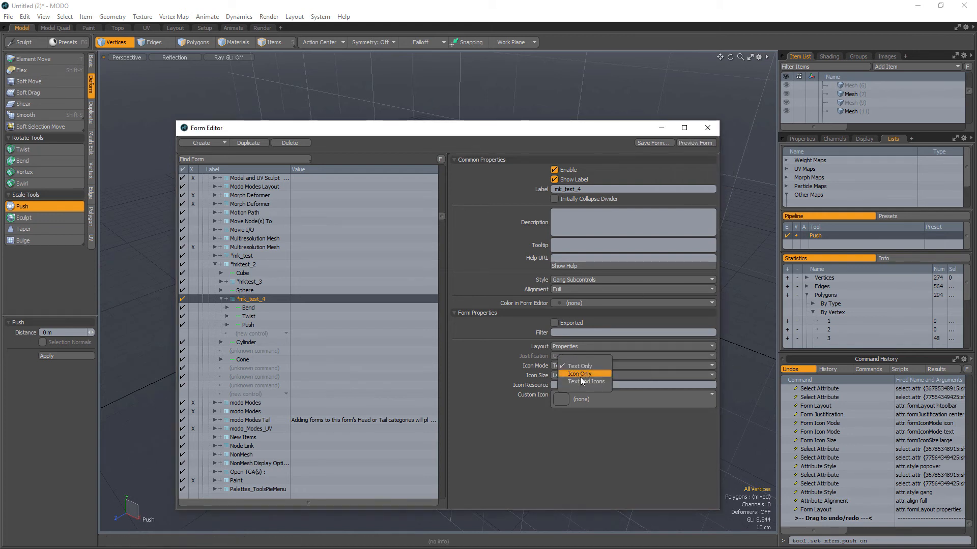
click(695, 143)
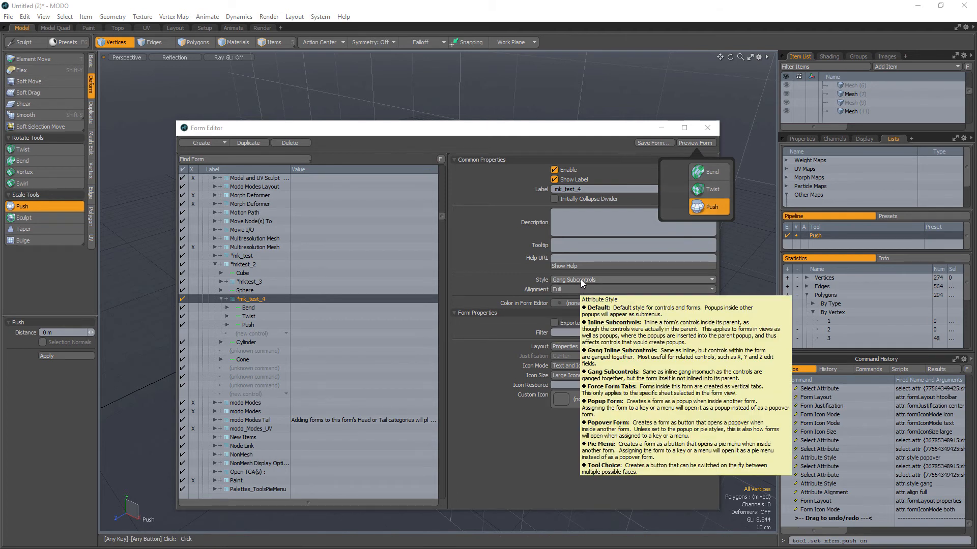
click(455, 398)
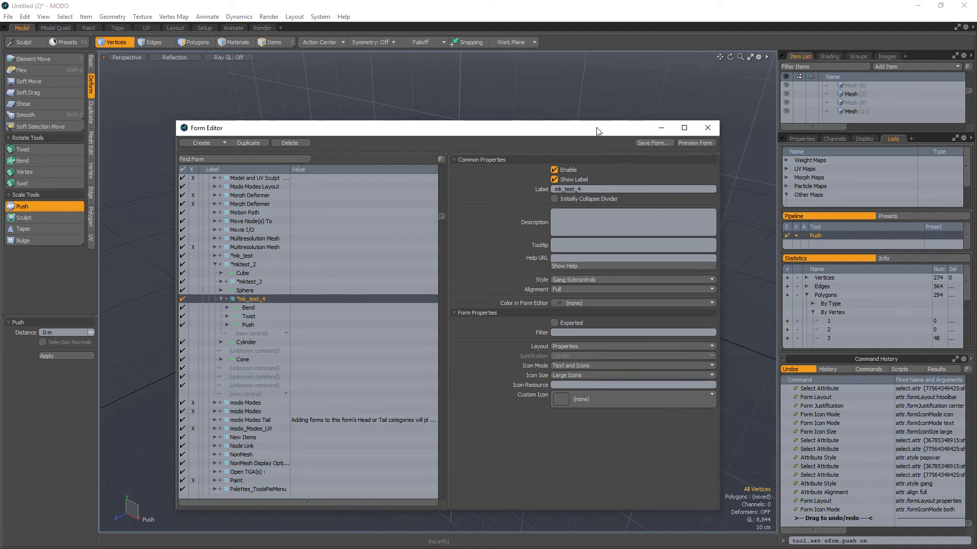
Minimize the Form Editor window and drop the active Push tool
drag(596, 127, 585, 121)
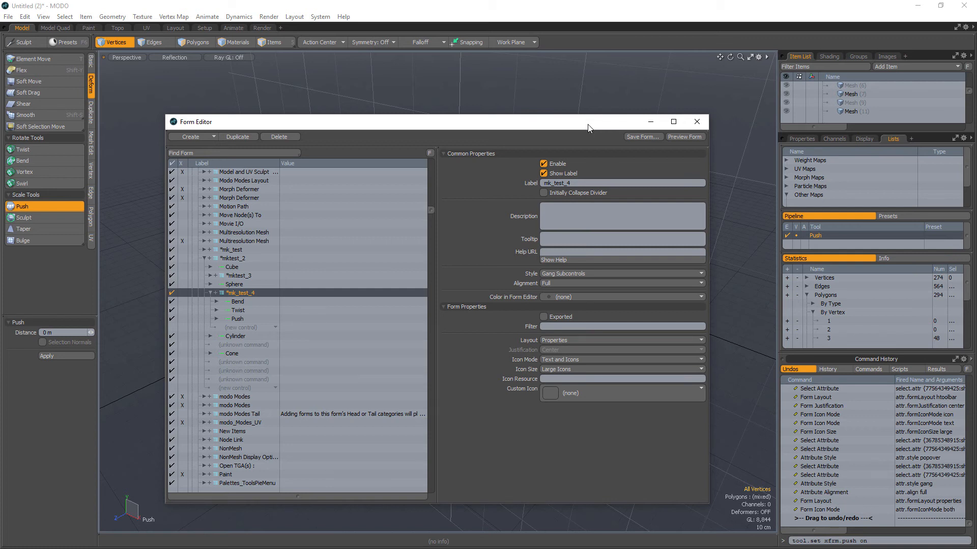
drag(589, 128, 599, 156)
click(647, 146)
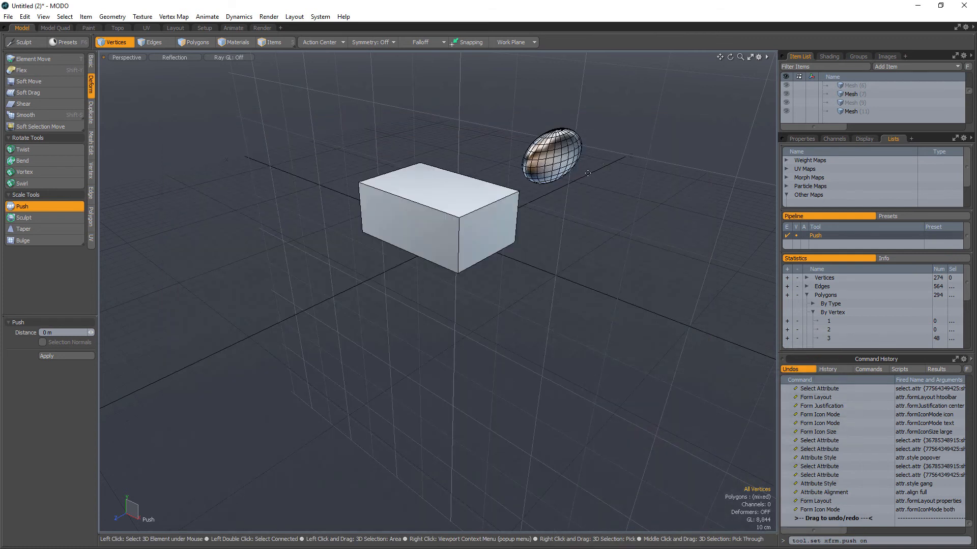
key(space)
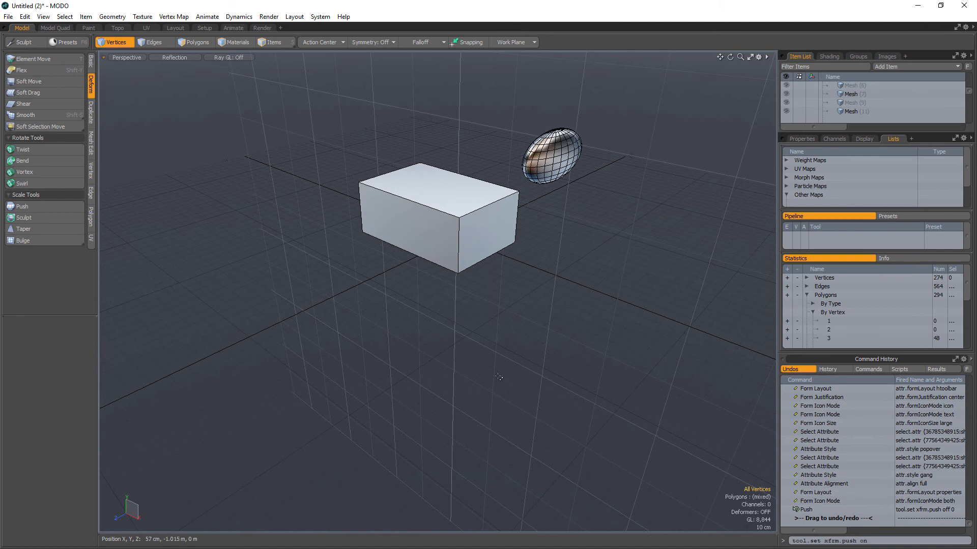
Switch to Polygons selection mode and select all connected polygons of the ellipsoid
key(ctrl+space)
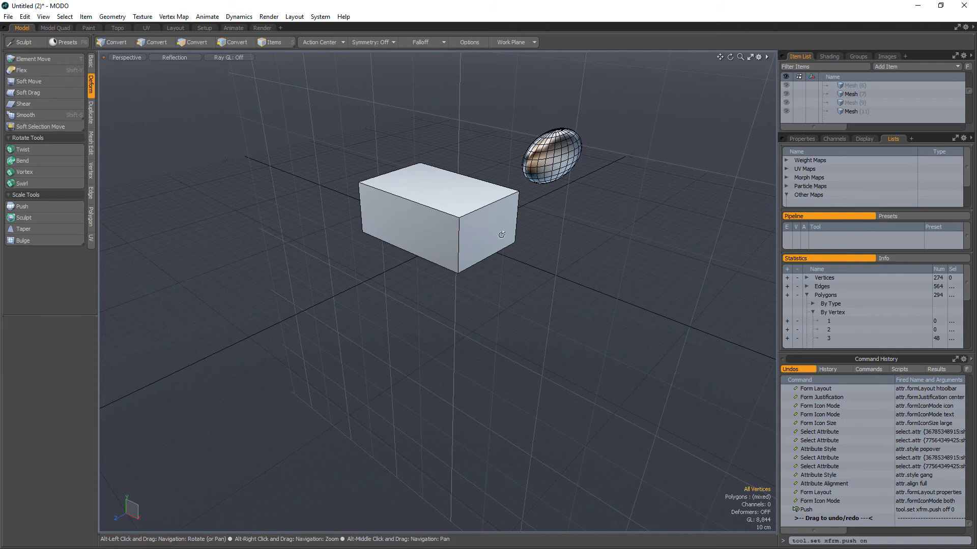
alt+shift+drag(501, 235, 469, 269)
click(195, 45)
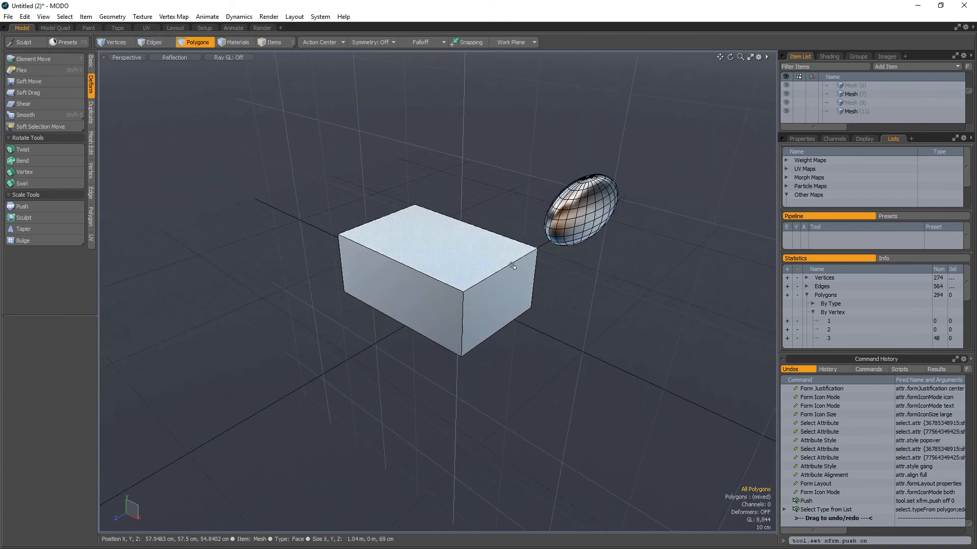
alt+drag(601, 279, 402, 257)
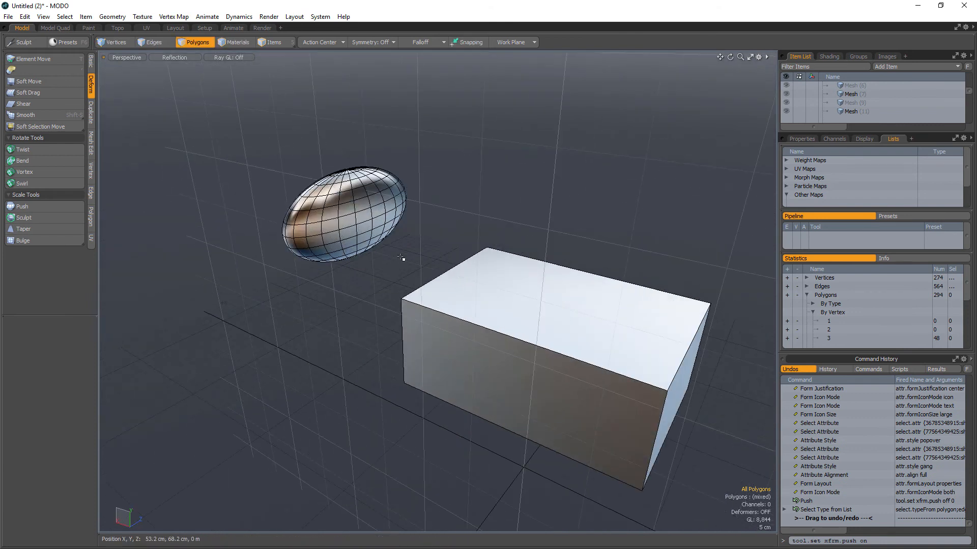
double_click(368, 223)
Move the selected ellipsoid away from the box with the Move transform, drop the tool and clear the selection
alt+drag(384, 292, 481, 272)
key(w)
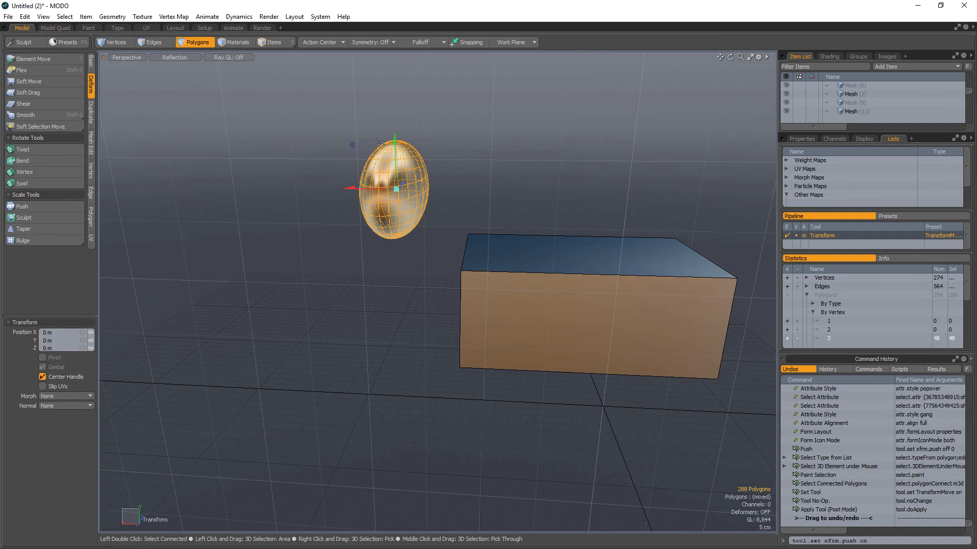
drag(356, 147, 277, 172)
key(q)
click(456, 222)
alt+drag(457, 222, 361, 247)
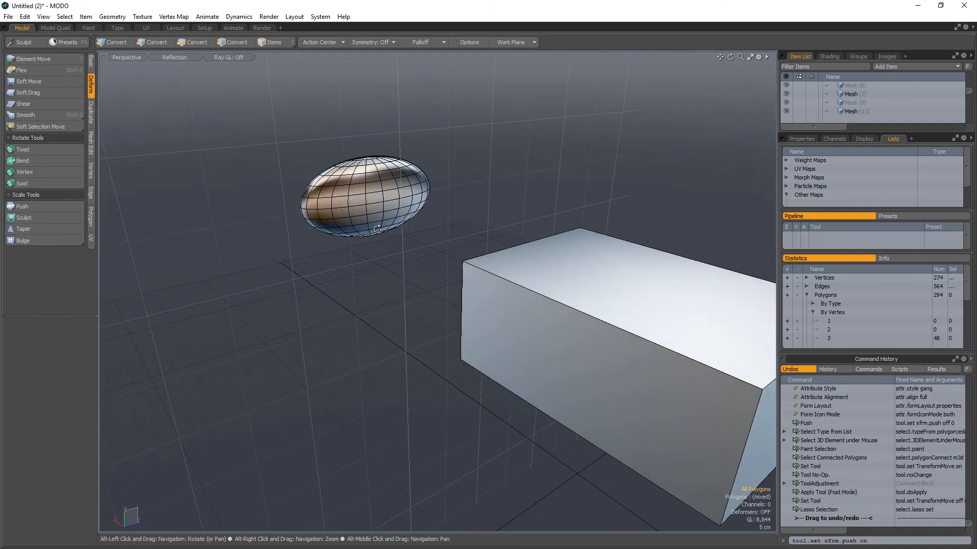
Select a single polygon on the ellipsoid and clear the selection again
click(382, 214)
mouse_move(385, 216)
mouse_down()
mouse_move(414, 207)
mouse_move(468, 266)
mouse_move(400, 270)
mouse_move(475, 257)
mouse_up()
click(576, 232)
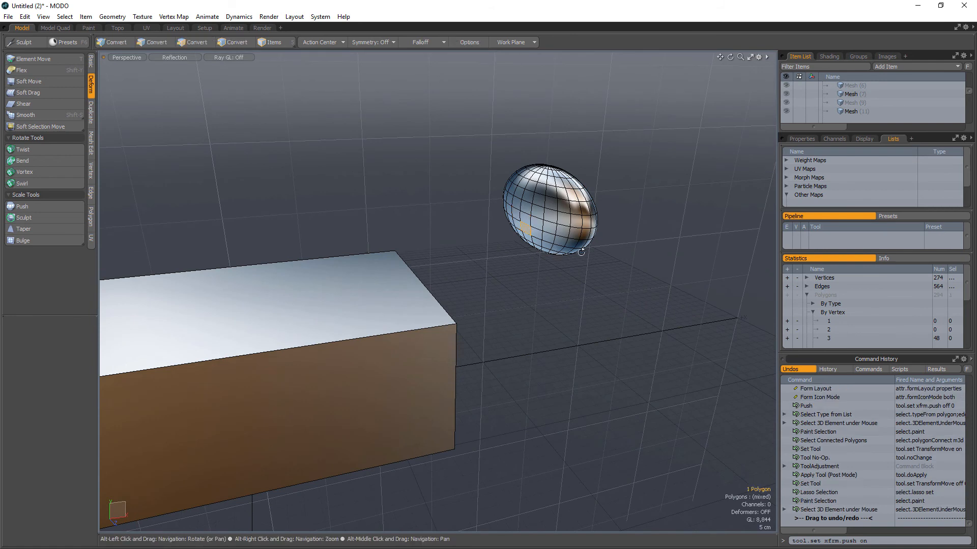
alt+drag(581, 248, 518, 264)
alt+drag(493, 310, 509, 271)
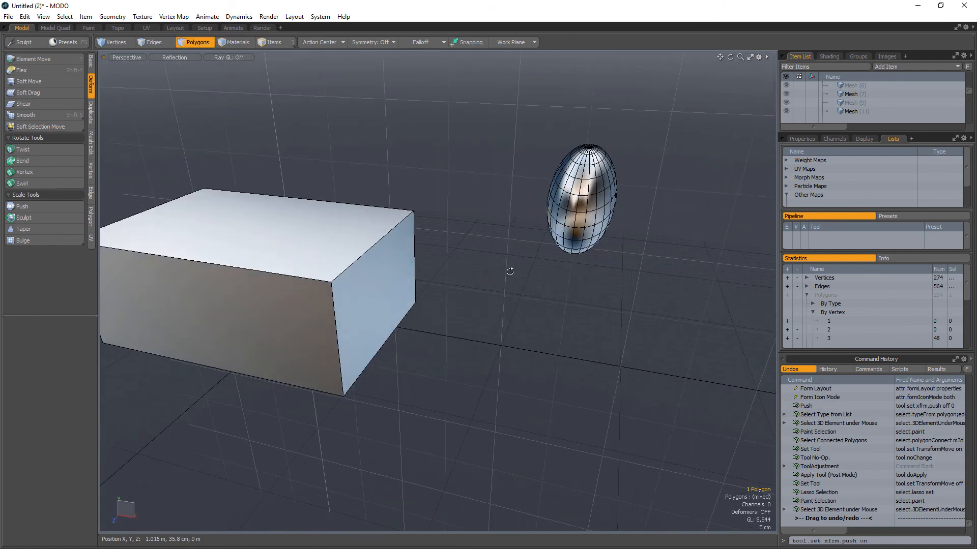
alt+drag(470, 301, 493, 236)
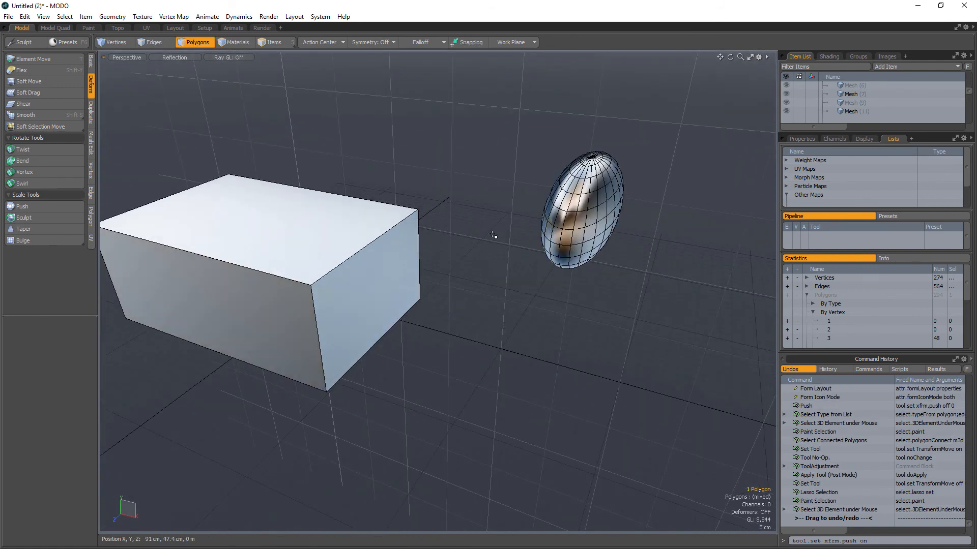
click(510, 300)
Switch among the Move, Rotate and Scale transform tools with no polygons selected
key(w)
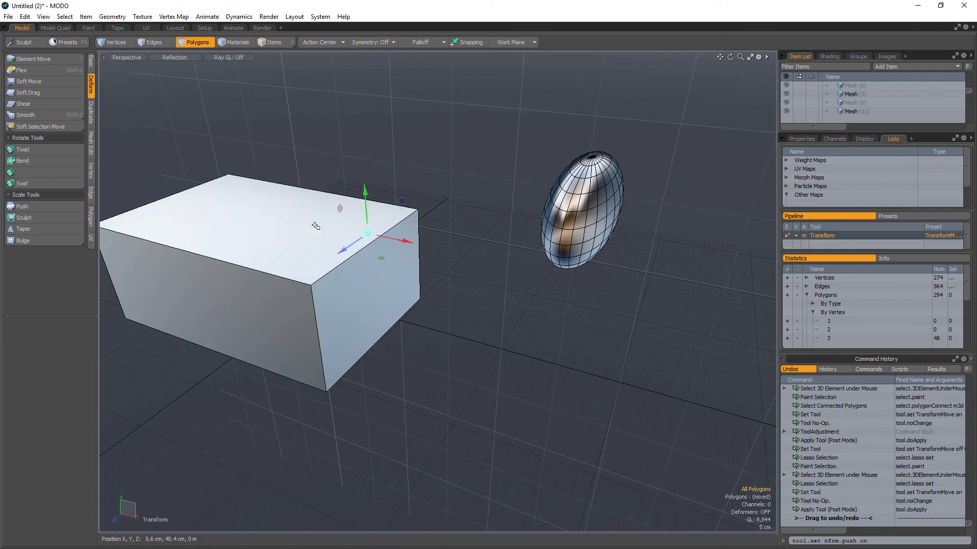
key(e)
key(space)
key(w)
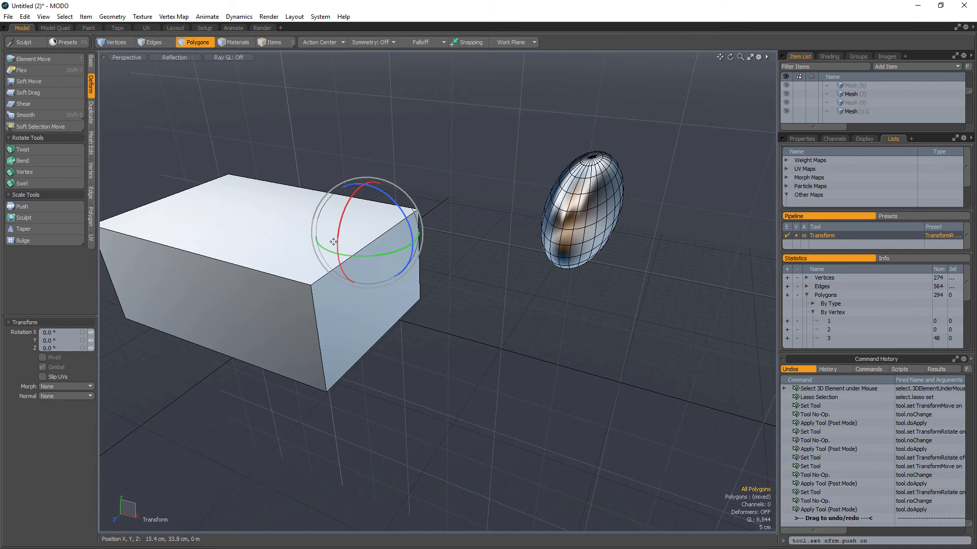
key(r)
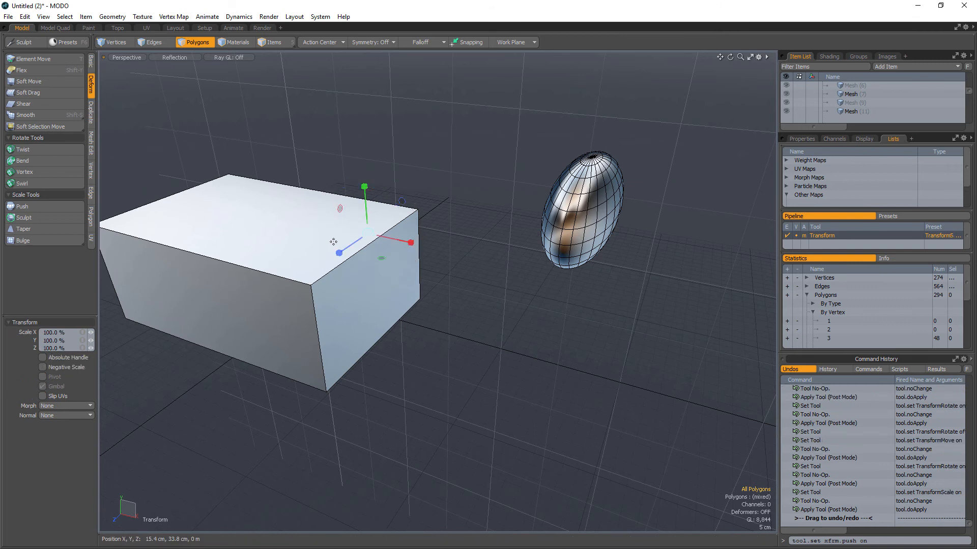
key(w)
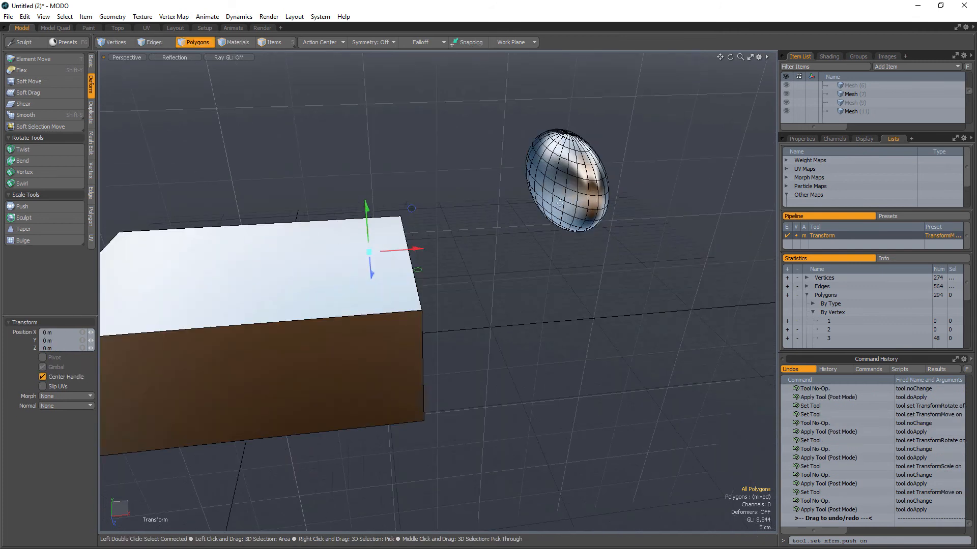
Drop the Move transform and select one polygon on the side of the ellipsoid facing the box
click(560, 202)
key(q)
click(559, 216)
alt+drag(559, 216, 492, 253)
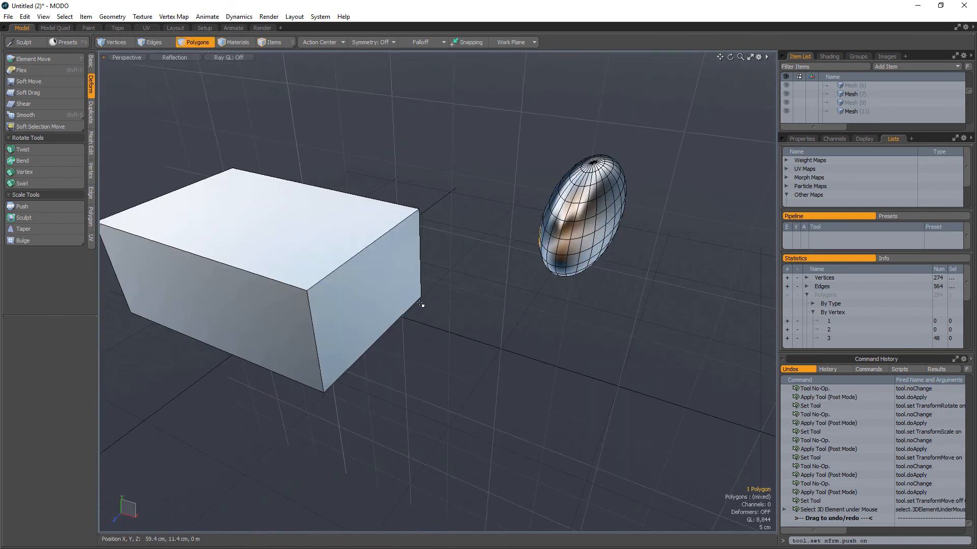
Activate the Rotate transform, place its handles on the box's end face and drop the tool
key(e)
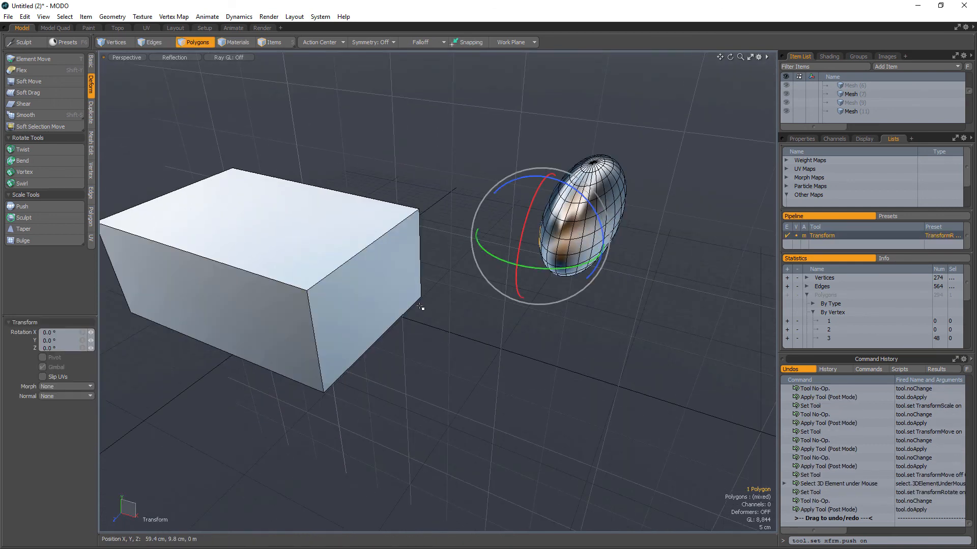
alt+drag(421, 308, 408, 279)
click(399, 275)
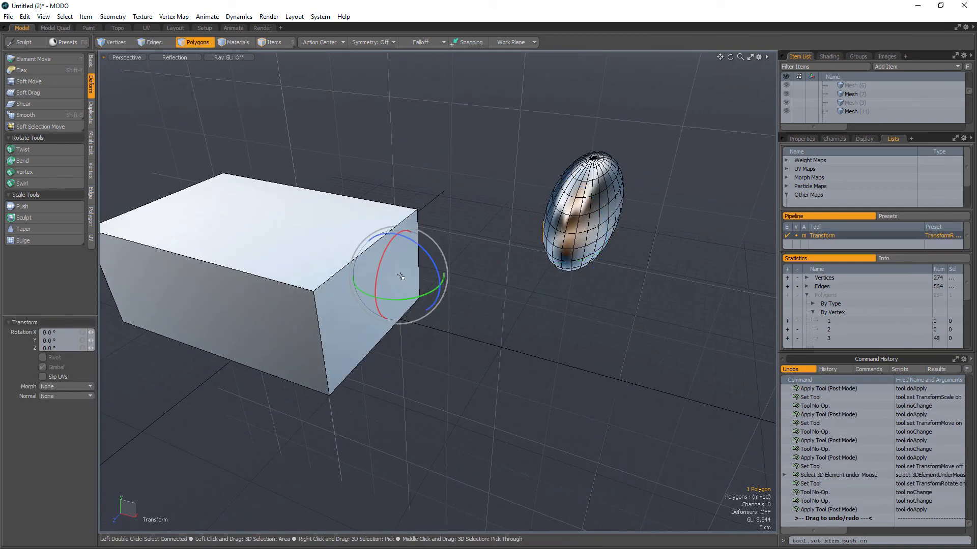
key(q)
Add the box's end face nearest the ellipsoid to the polygon selection
shift+click(398, 278)
alt+drag(401, 336, 568, 202)
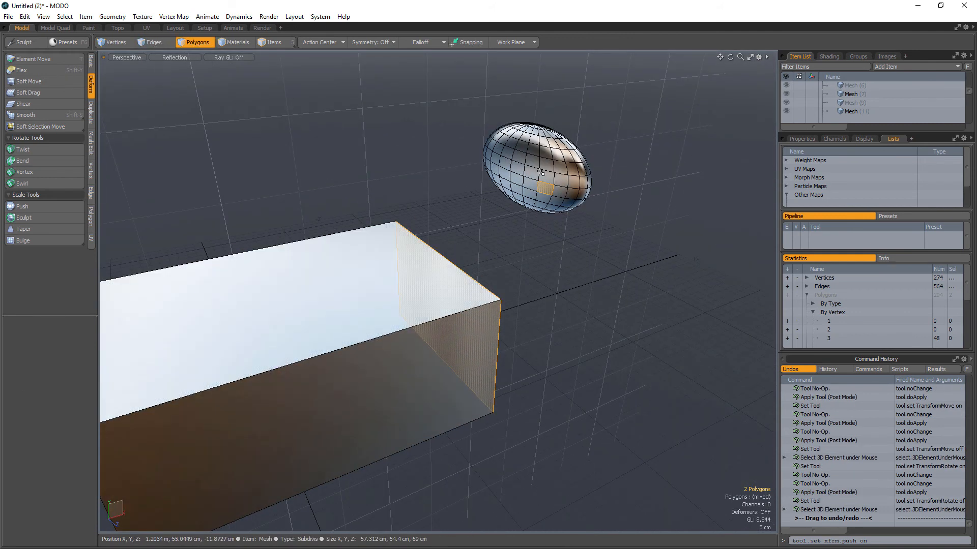
Try to bridge the box's selected end face to the selected ellipsoid polygon, and undo the bridge
alt+drag(529, 268, 476, 274)
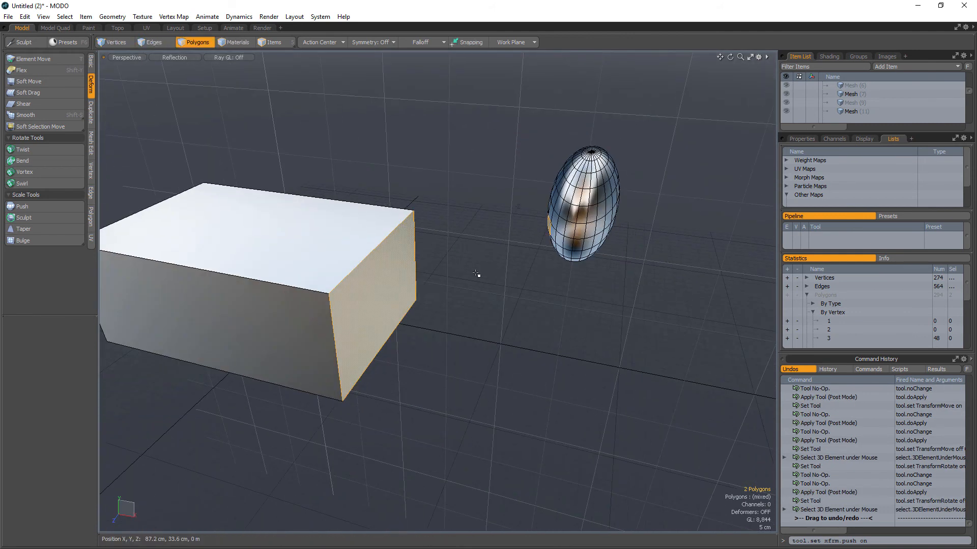
key(shift+b)
click(489, 275)
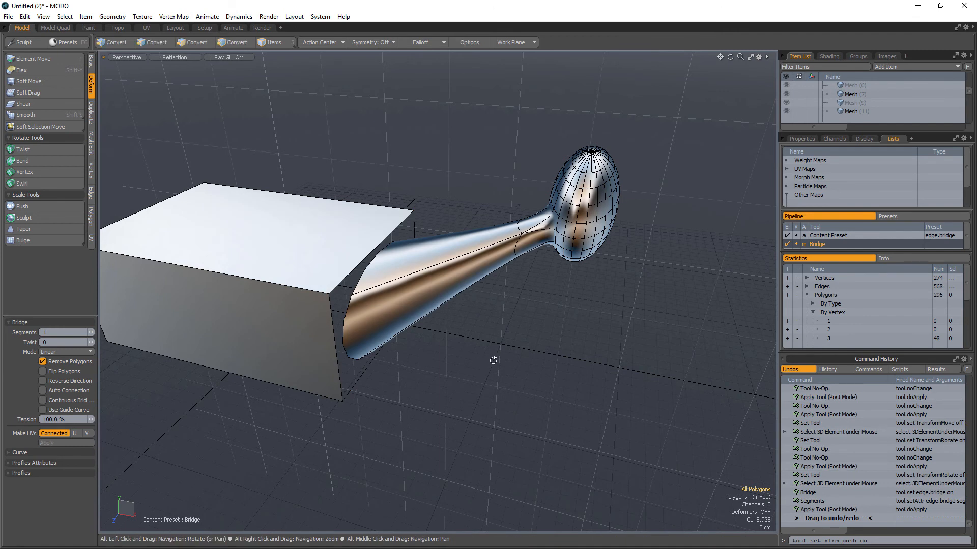
alt+drag(493, 360, 373, 417)
key(ctrl+z)
key(ctrl+z)
key(ctrl+z)
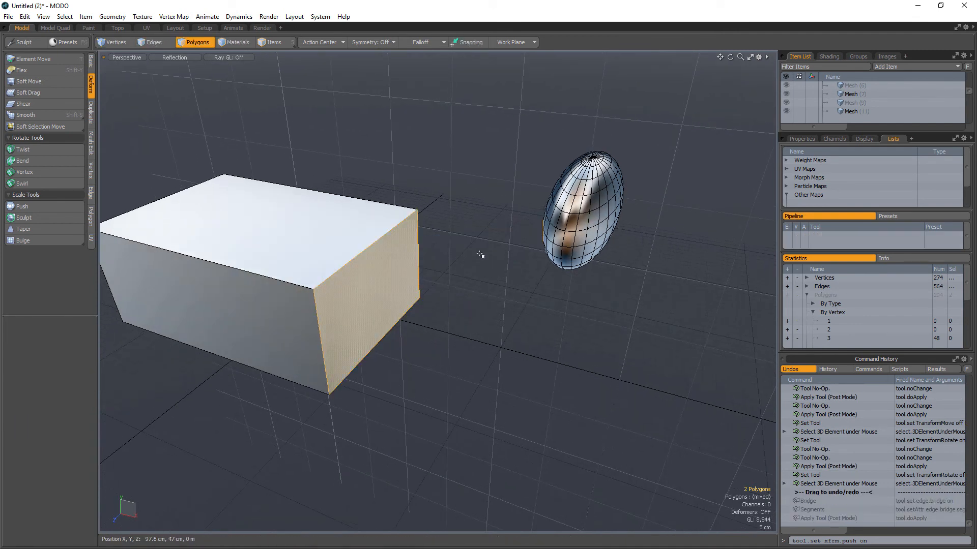
Select all connected ellipsoid polygons, convert them from subdivision surfaces to plain faces, and clear the selection
double_click(591, 205)
key(shift+Tab)
right_drag(634, 276, 661, 324)
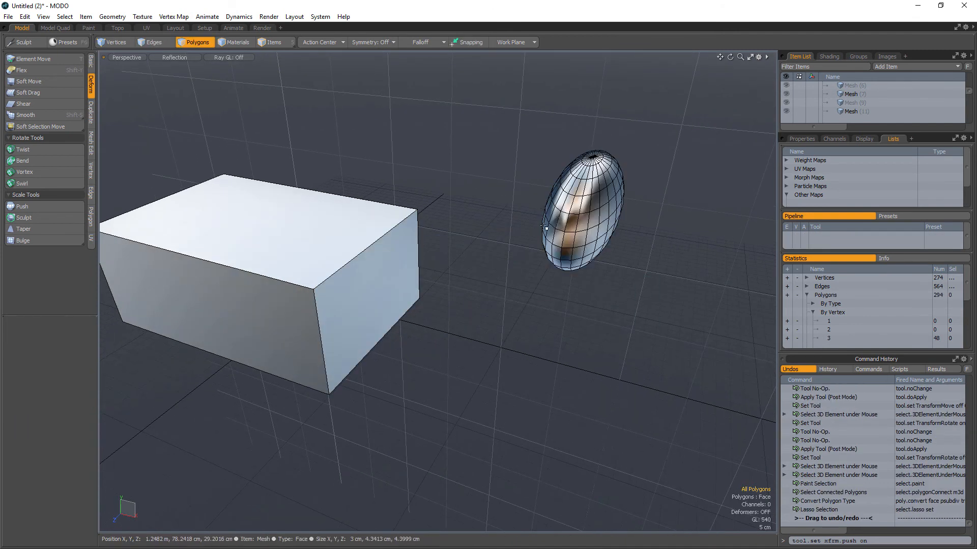
Bevel a stepped strip of seven polygons on the ellipsoid's side inward as a group, with shift -4 mm and inset 6.5 mm, and deselect it
mouse_move(545, 228)
alt+mouse_down()
mouse_move(514, 224)
mouse_move(538, 220)
mouse_move(432, 267)
alt+mouse_up()
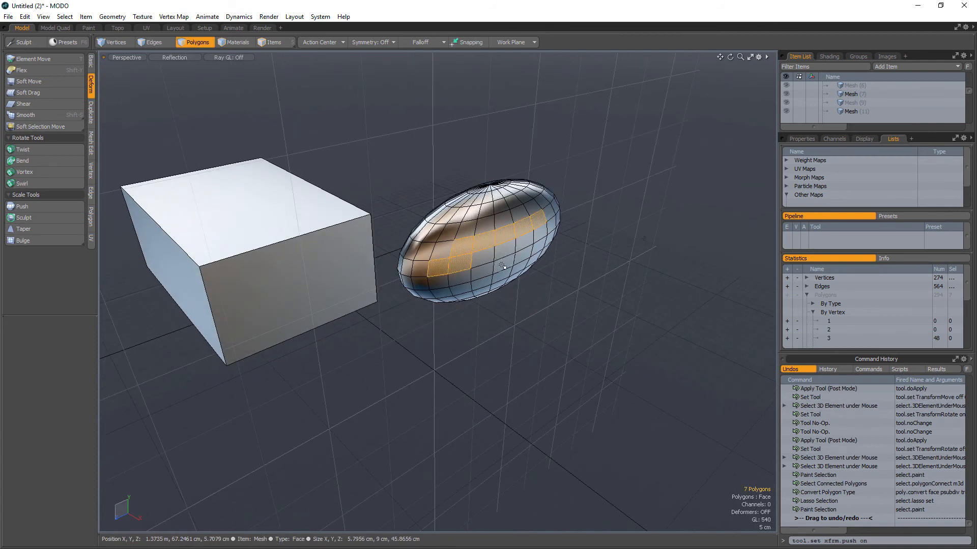
key(b)
drag(501, 265, 503, 274)
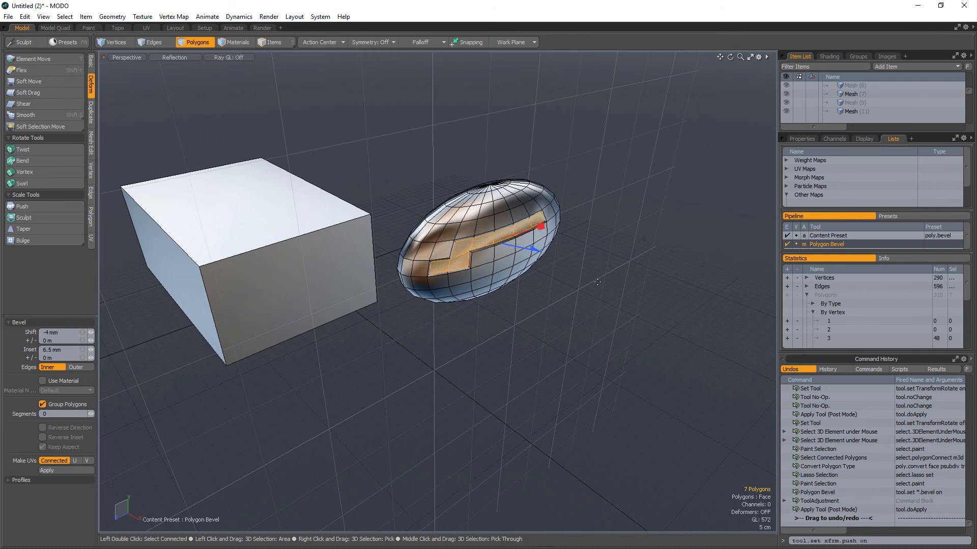
key(space)
alt+drag(597, 282, 565, 276)
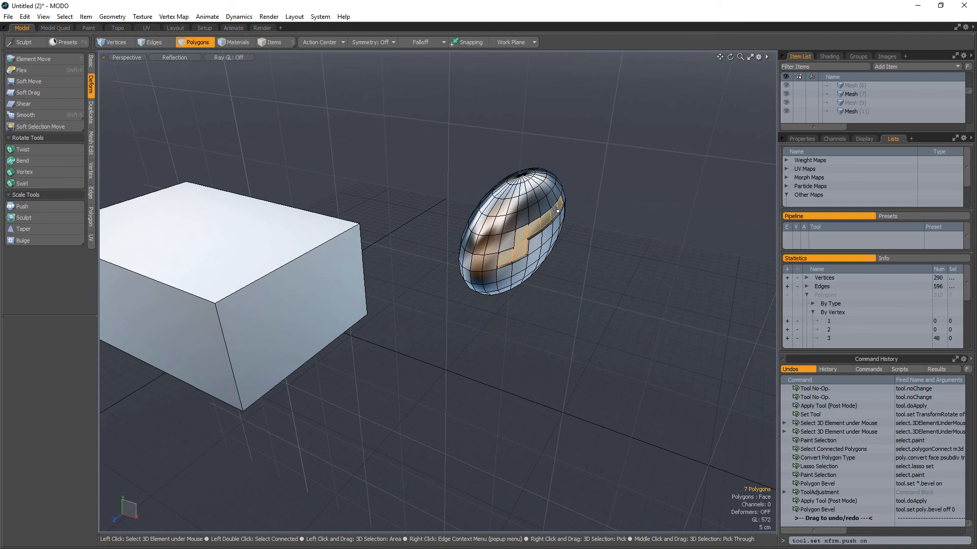
alt+drag(555, 208, 545, 301)
alt+scroll(585, 269, up, 4)
right_click(527, 298)
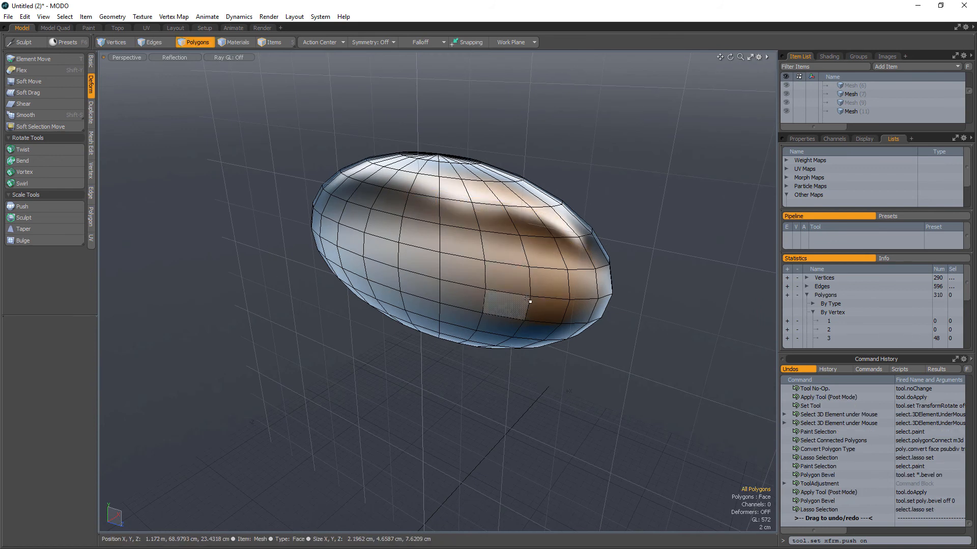
right_click(526, 274)
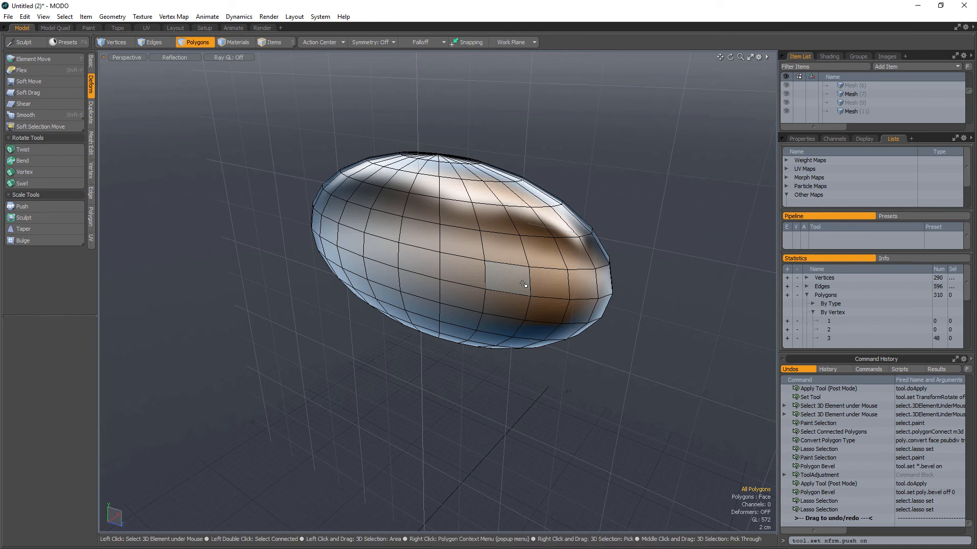
Paint-select polygons across the ellipsoid's upper side and around the recessed groove, and clear the selection
alt+drag(523, 285, 407, 290)
alt+right_drag(407, 290, 447, 279)
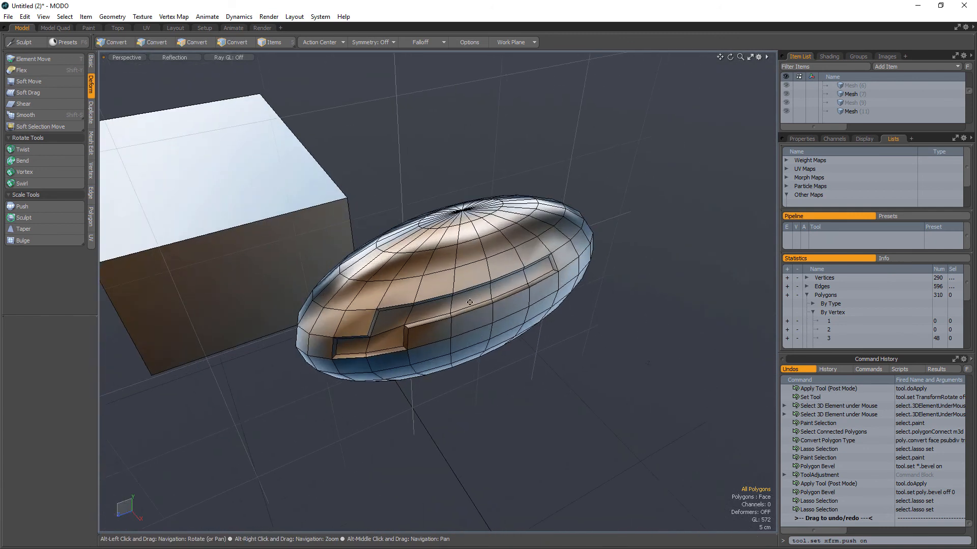
alt+drag(448, 280, 463, 293)
mouse_move(461, 230)
mouse_down()
mouse_move(430, 231)
mouse_move(386, 265)
mouse_move(473, 218)
mouse_move(442, 255)
mouse_move(363, 261)
mouse_move(496, 287)
mouse_move(338, 331)
mouse_move(325, 322)
mouse_move(532, 254)
mouse_move(456, 308)
mouse_move(417, 295)
mouse_move(442, 203)
mouse_move(365, 307)
mouse_up()
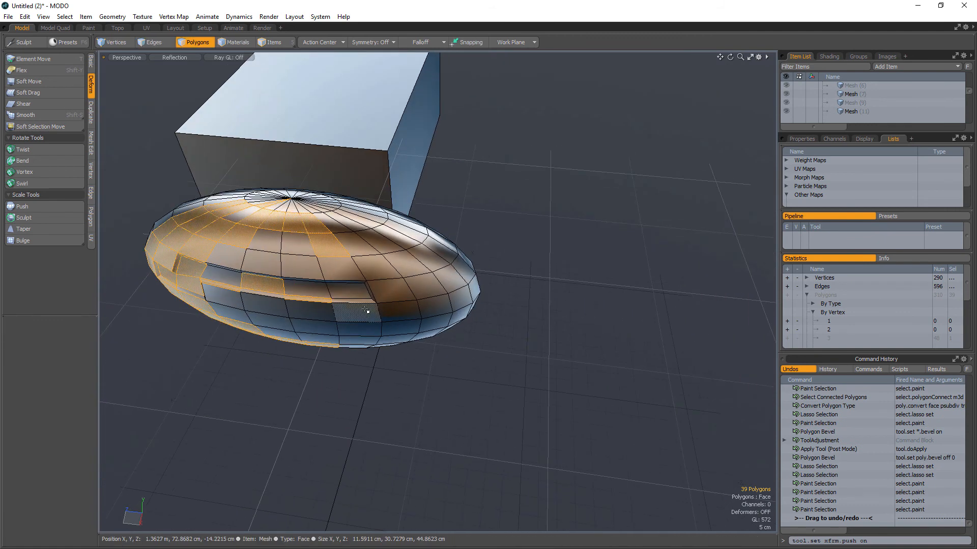
alt+drag(447, 305, 409, 292)
right_drag(399, 234, 433, 257)
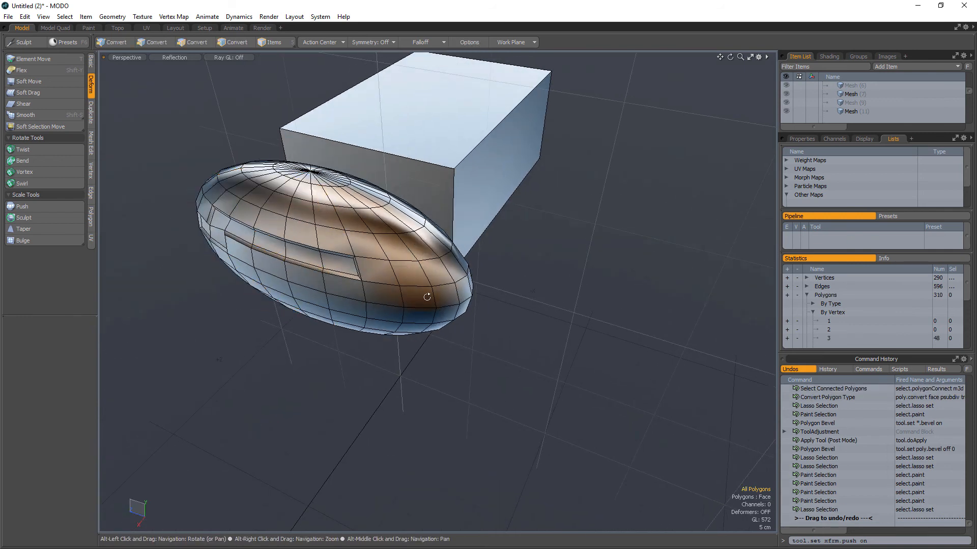
alt+drag(427, 297, 443, 277)
alt+right_drag(442, 277, 484, 278)
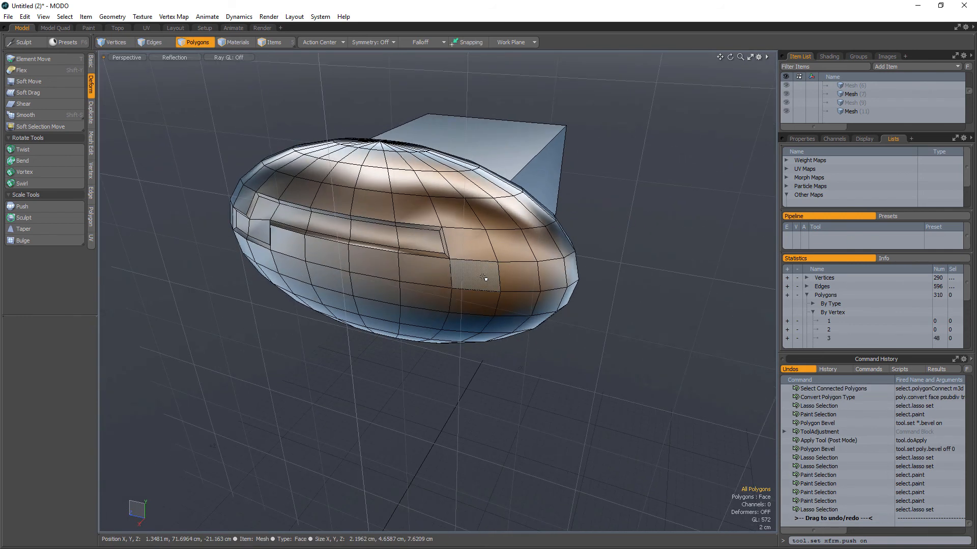
alt+shift+drag(475, 285, 490, 278)
right_click(495, 270)
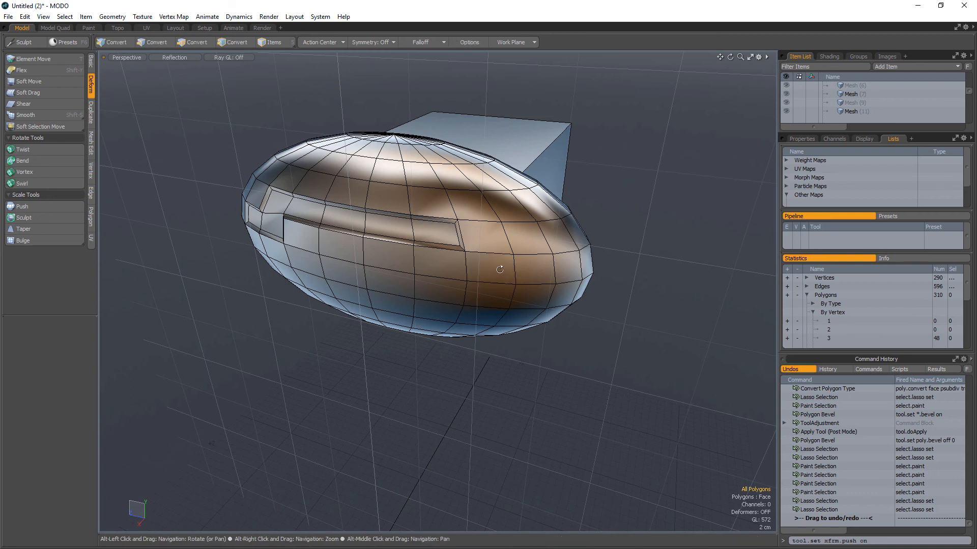
alt+drag(514, 281, 523, 275)
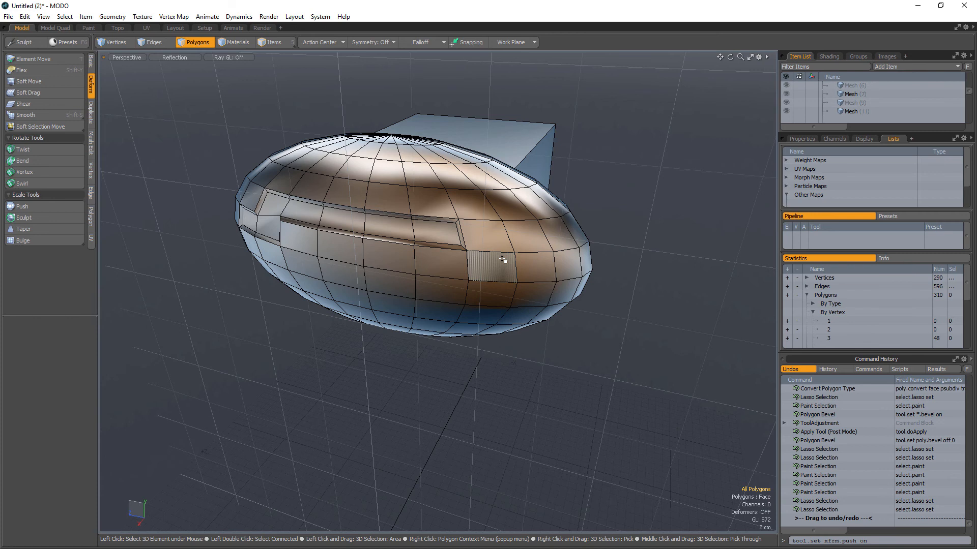
Cut a zigzag of new edges into the ellipsoid's side beside the recessed groove with the Edge Slice tool
alt+drag(426, 285, 414, 266)
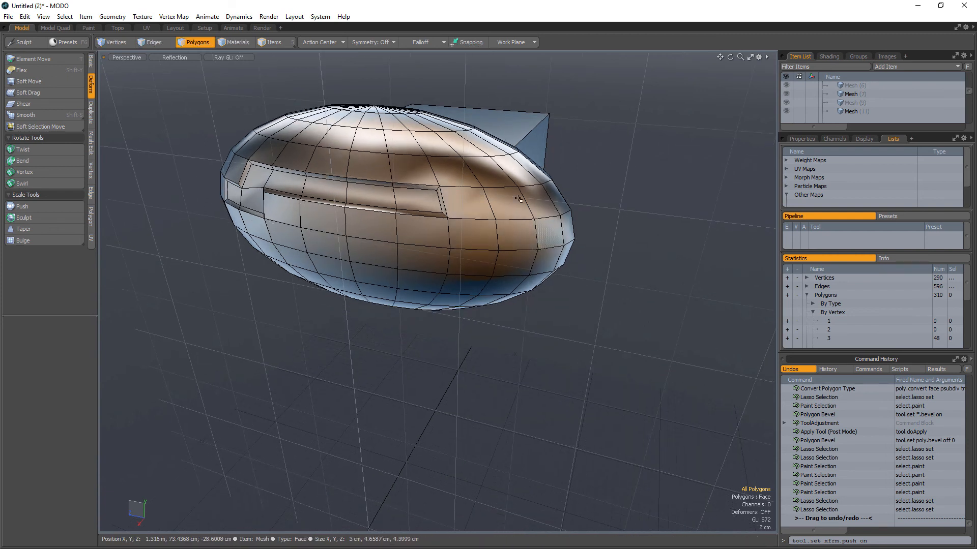
ctrl+shift+click(501, 242)
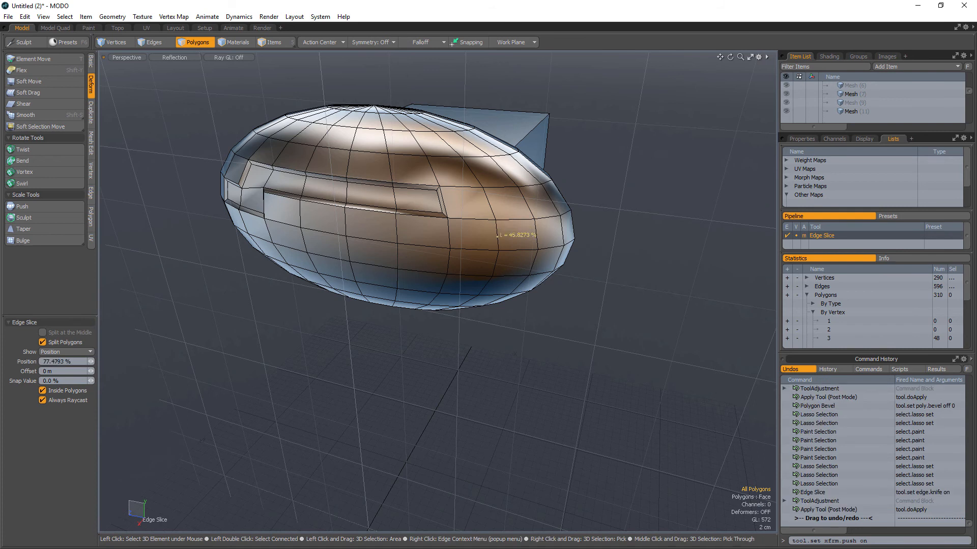
click(452, 236)
click(451, 238)
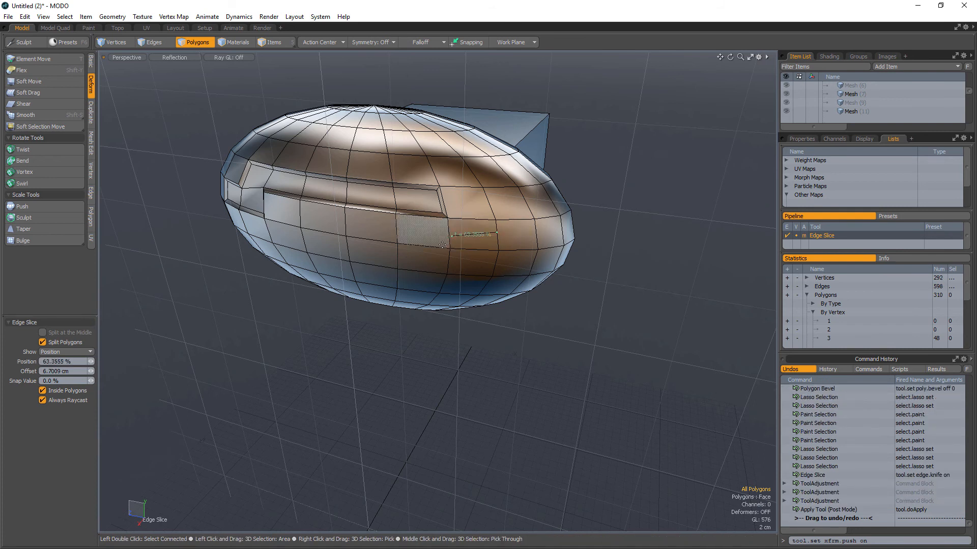
click(442, 244)
key(ctrl+z)
click(458, 249)
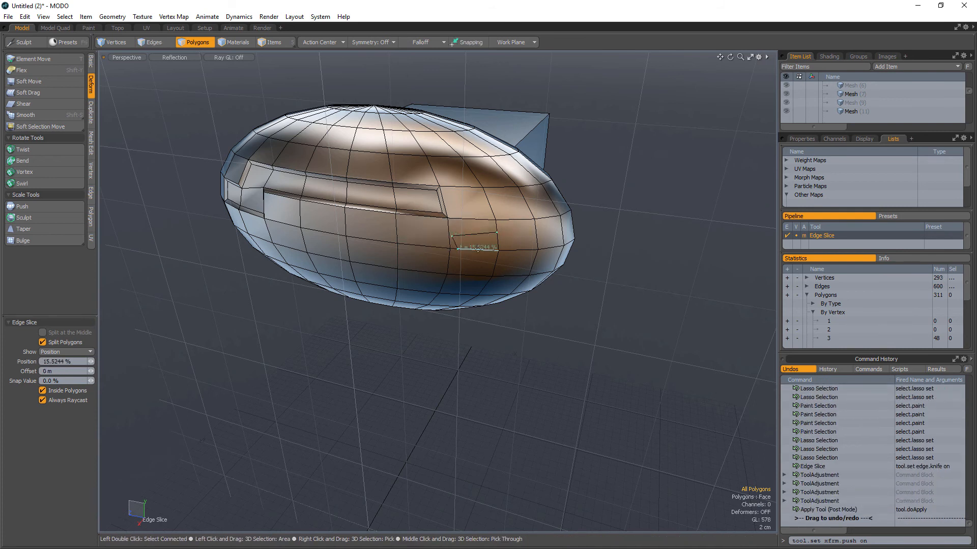
click(477, 263)
click(468, 268)
key(space)
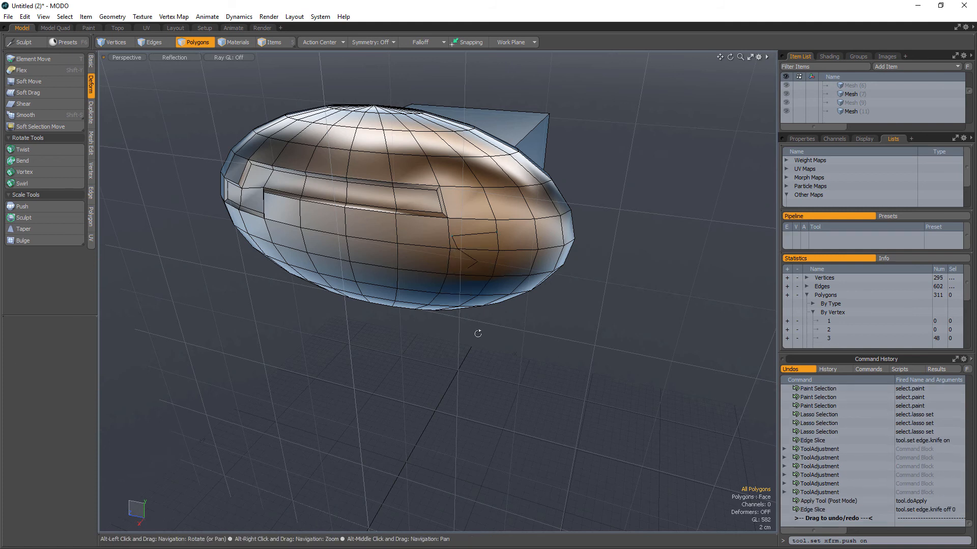
Switch to edge selection and paint-select eight edges across the ellipsoid's lower polygon band
alt+drag(478, 333, 448, 298)
key(space)
key(space)
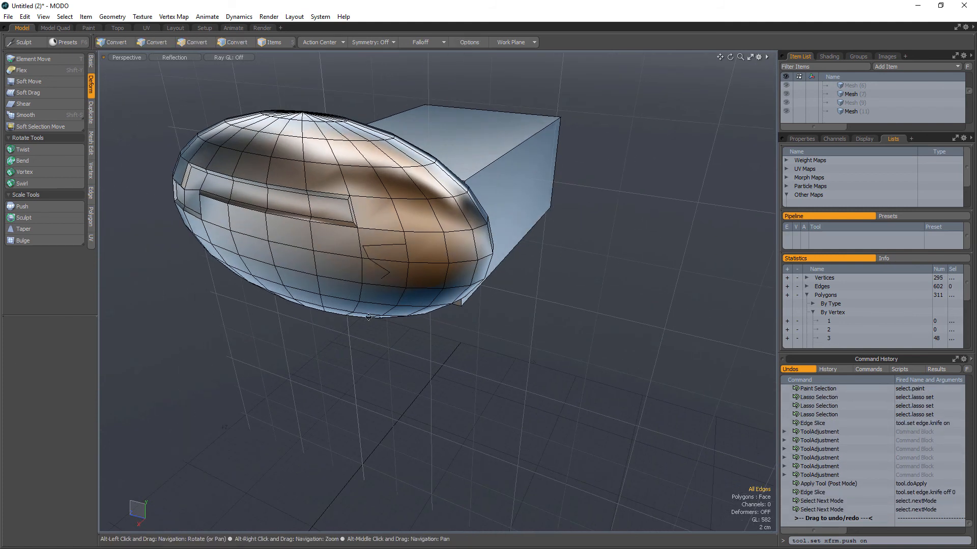
mouse_move(317, 274)
alt+mouse_down()
mouse_move(400, 239)
mouse_move(300, 239)
mouse_move(495, 246)
mouse_move(534, 229)
mouse_move(559, 195)
mouse_move(583, 214)
alt+mouse_up()
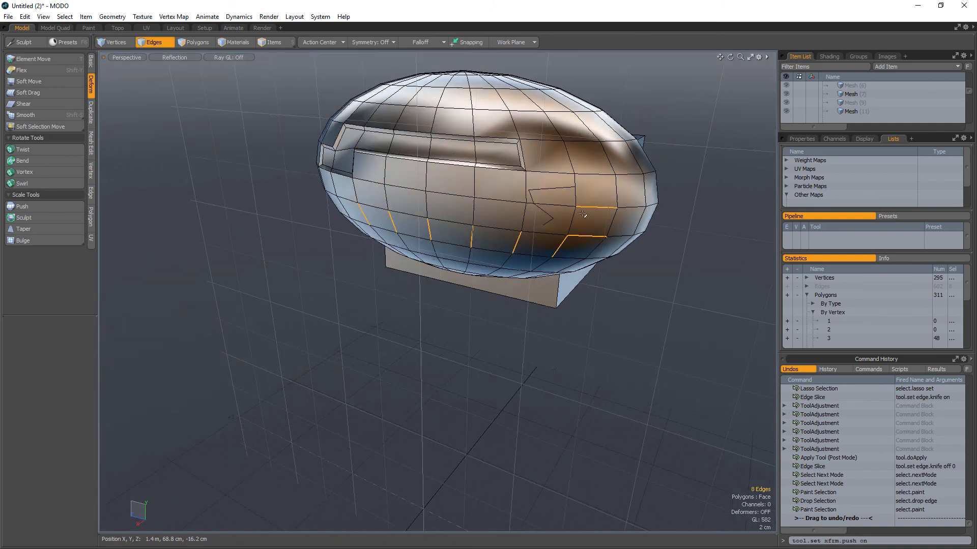
Loop-slice the polygon band through the selected edges, adjust the slice position, and clear the edge selection
key(alt+c)
alt+drag(647, 221, 622, 224)
drag(622, 224, 670, 247)
key(space)
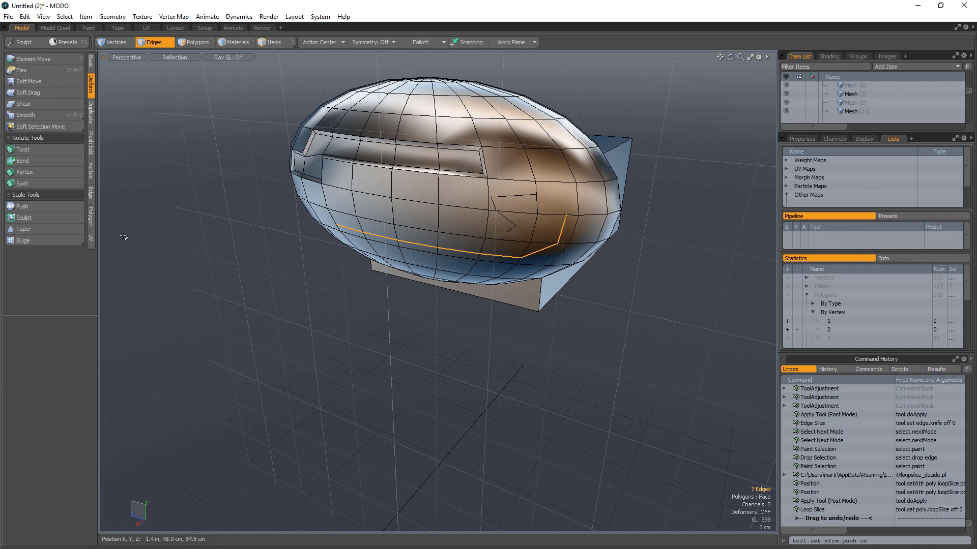
mouse_move(207, 222)
alt+mouse_down()
mouse_move(388, 279)
mouse_move(278, 294)
mouse_move(411, 305)
alt+mouse_up()
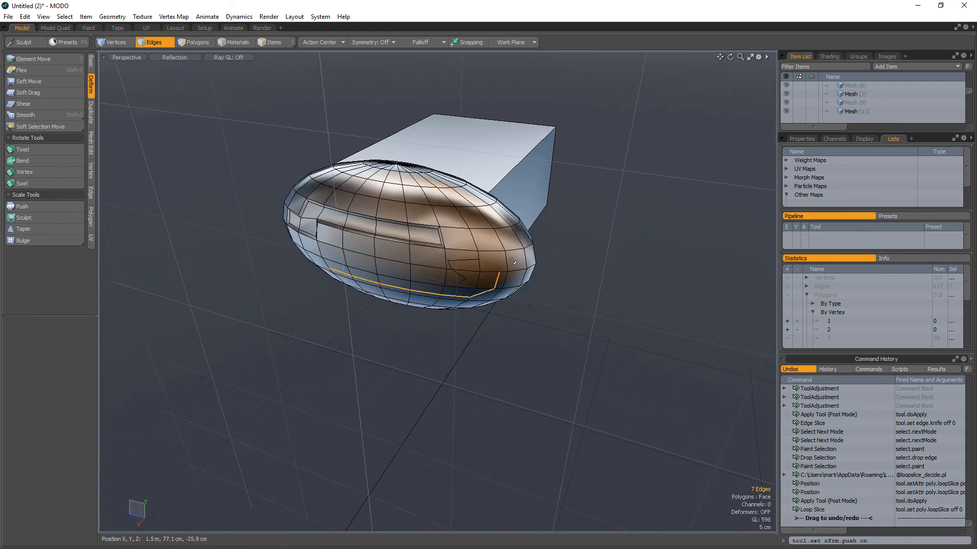
right_click(529, 334)
Paint-select six edges on the ellipsoid's upper side above the groove, bevel them, and clear the selection
mouse_move(530, 333)
alt+mouse_down()
mouse_move(542, 339)
mouse_move(604, 294)
mouse_move(543, 299)
alt+mouse_up()
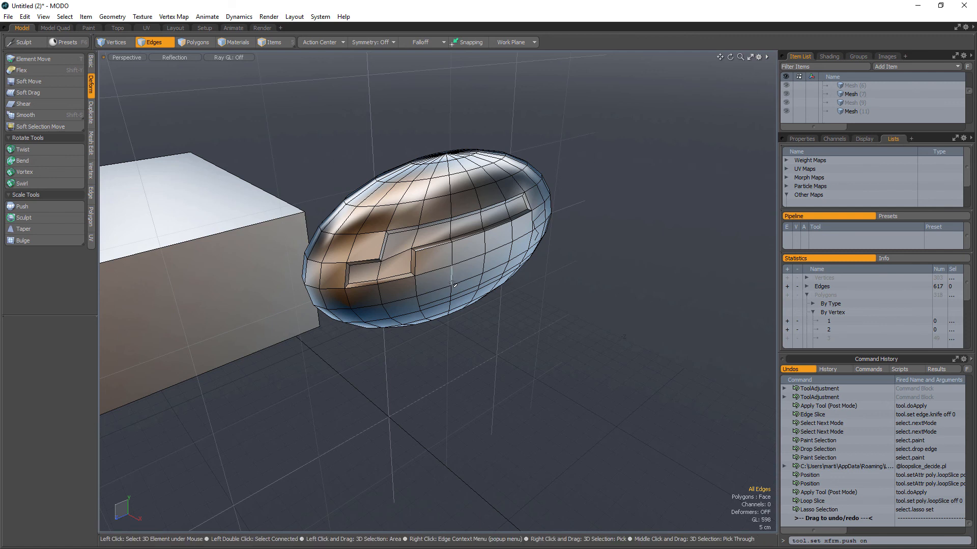
mouse_move(452, 284)
alt+mouse_down()
mouse_move(452, 249)
mouse_move(456, 295)
mouse_move(489, 295)
alt+mouse_up()
drag(518, 220, 360, 313)
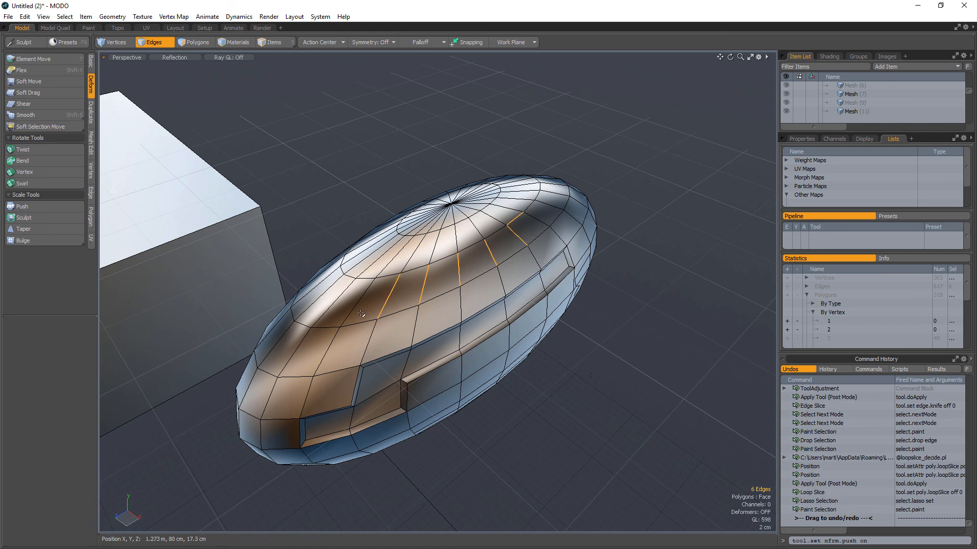
key(b)
drag(481, 255, 505, 254)
key(space)
click(650, 279)
alt+shift+drag(649, 279, 725, 235)
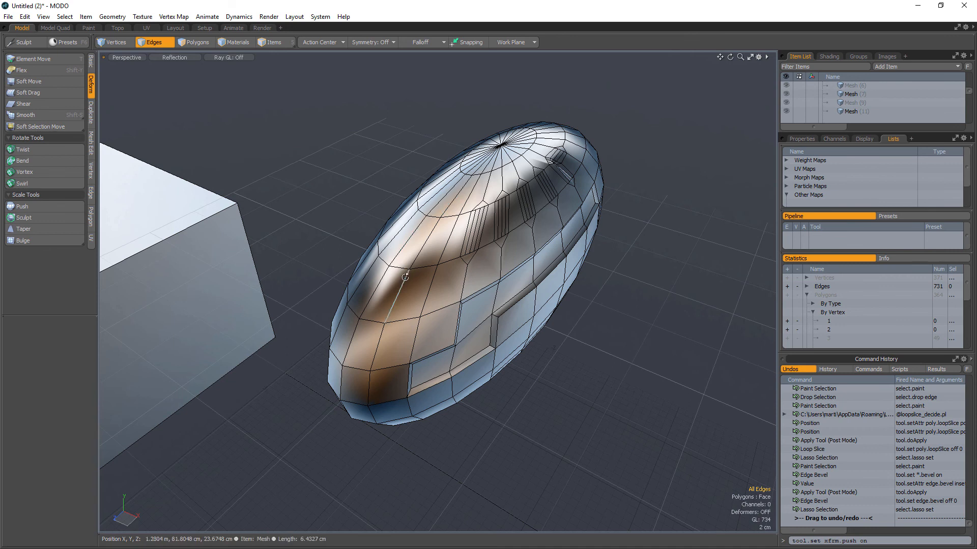
Switch to polygon selection
alt+shift+drag(401, 273, 450, 249)
click(197, 43)
alt+shift+drag(438, 211, 515, 279)
Review the tool categories of the custom modelling pie menu
key(ctrl+space)
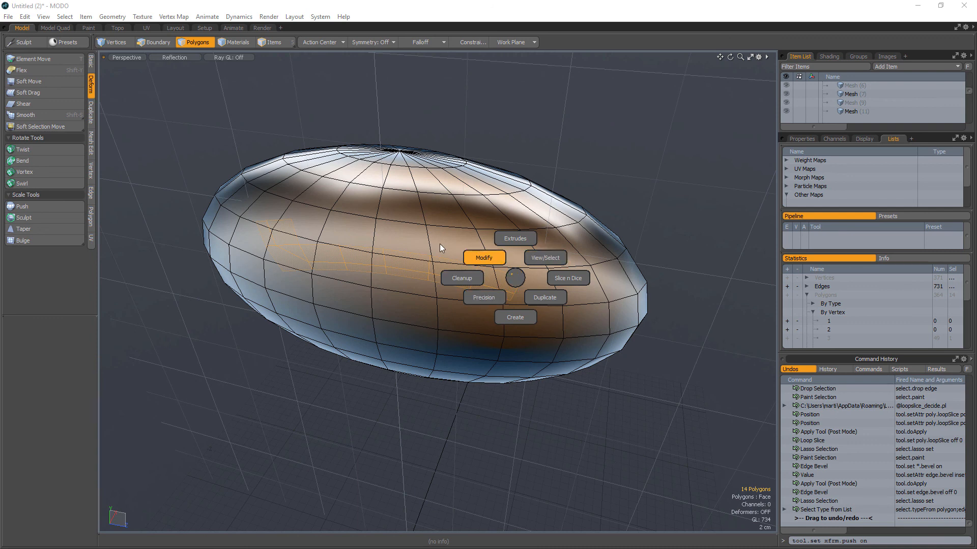
click(510, 277)
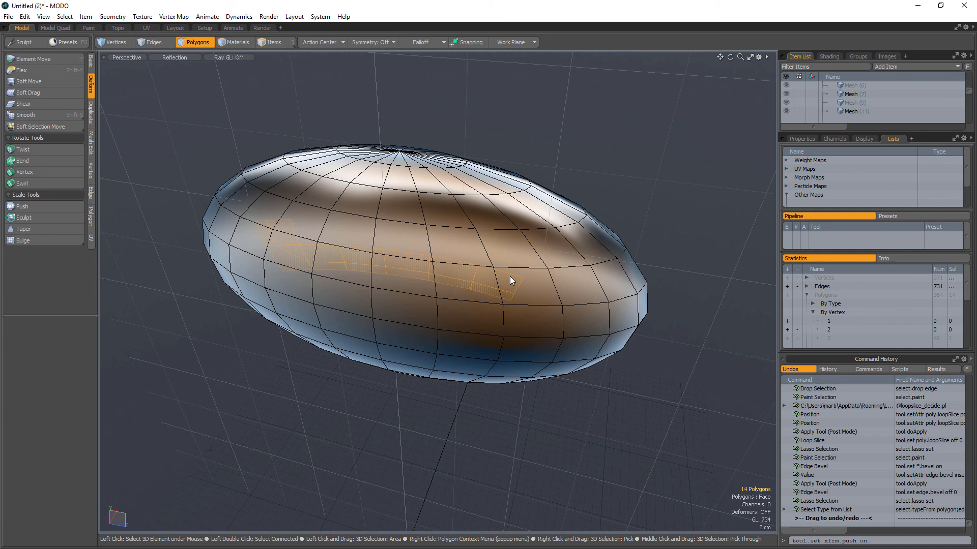
key(ctrl+space)
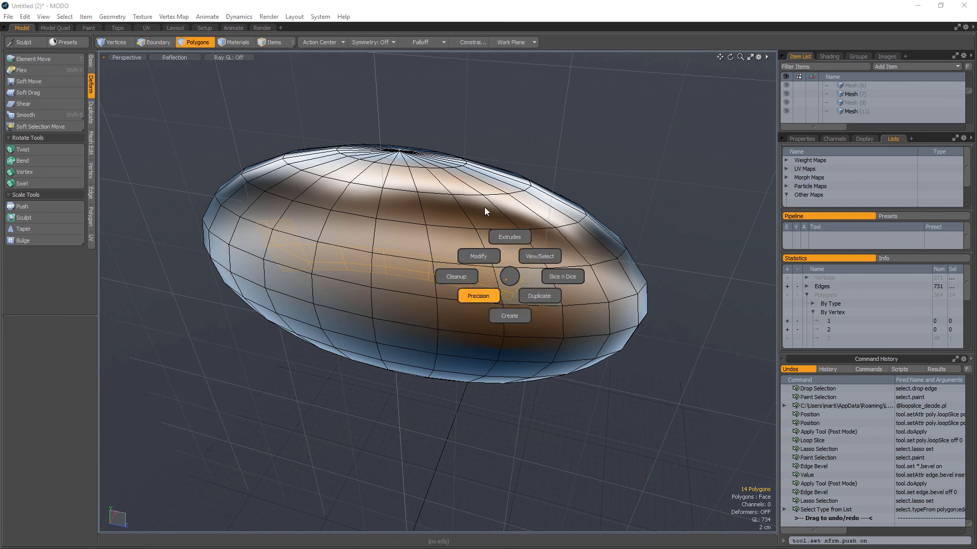
click(514, 277)
Clear the selection of the sliced polygon strip on the ellipsoid's lower band
mouse_move(584, 289)
alt+mouse_down()
mouse_move(356, 276)
mouse_move(374, 254)
alt+mouse_up()
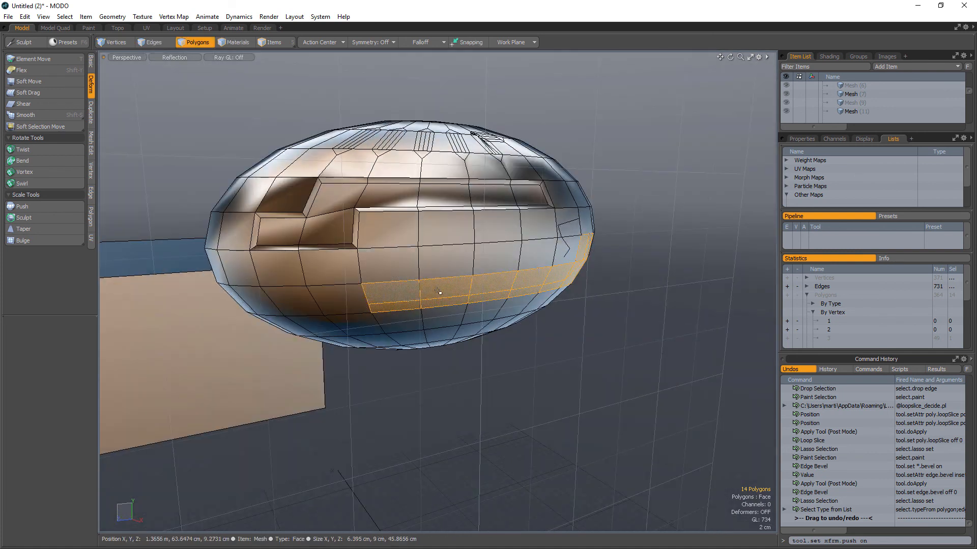
mouse_move(392, 293)
mouse_down()
mouse_move(554, 295)
mouse_move(407, 295)
mouse_up()
click(656, 396)
alt+drag(656, 396, 458, 346)
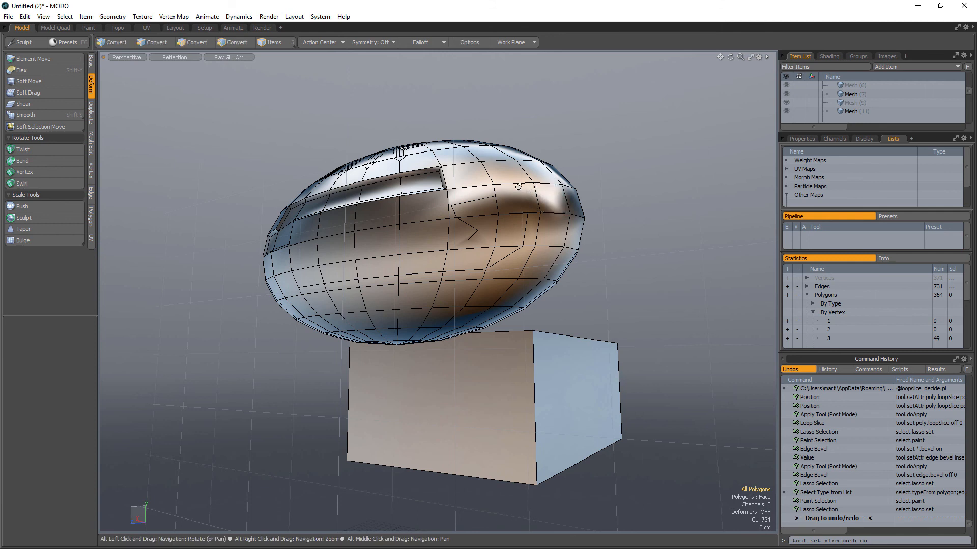
alt+drag(553, 199, 556, 257)
click(321, 17)
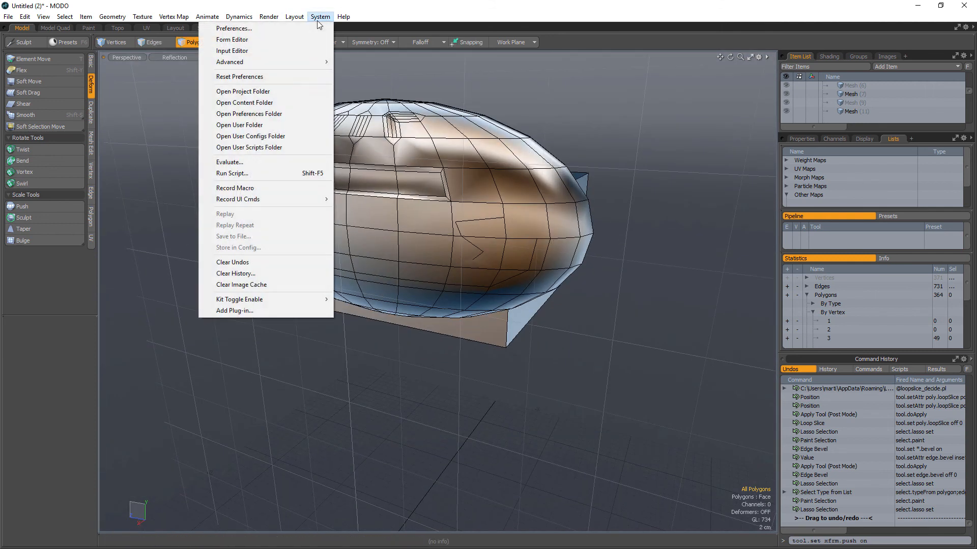
click(499, 4)
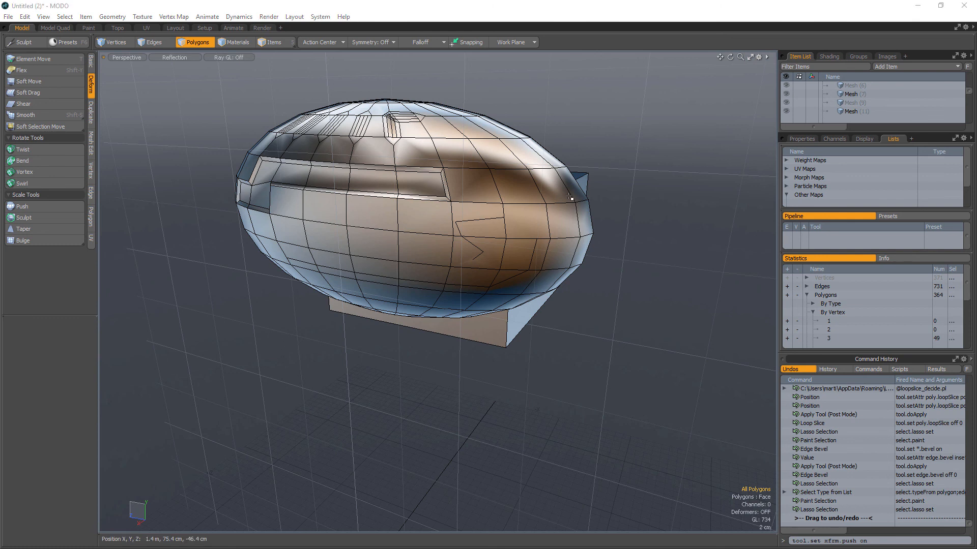
alt+drag(572, 198, 610, 123)
click(640, 191)
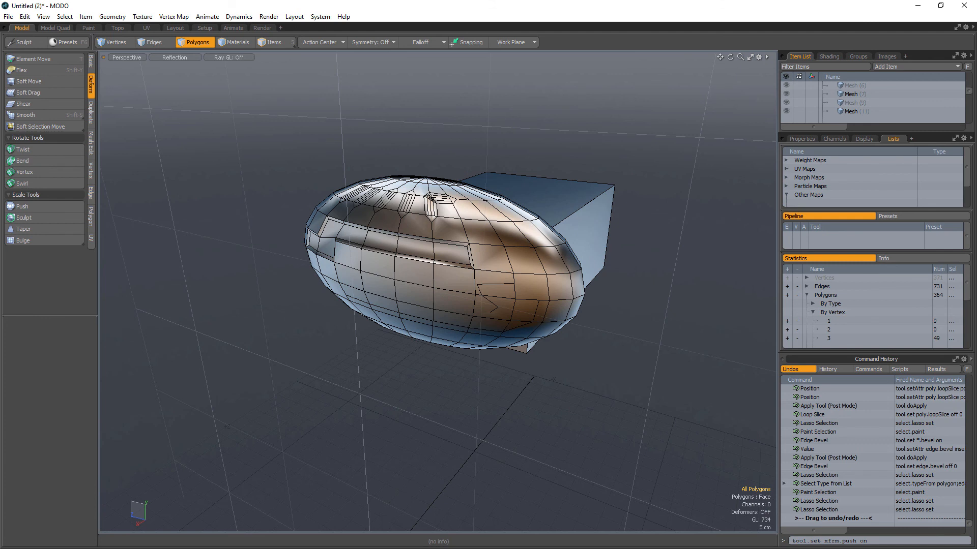
Bring back the Form Editor and check the save and key-assignment options of the mktest_2 pie menu form
key(alt+Tab)
drag(561, 6, 545, 91)
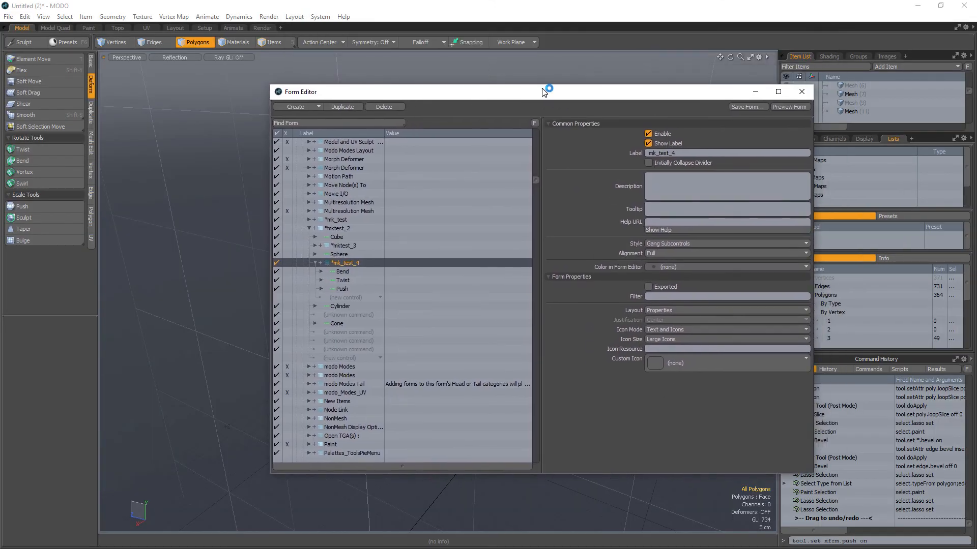
right_click(347, 230)
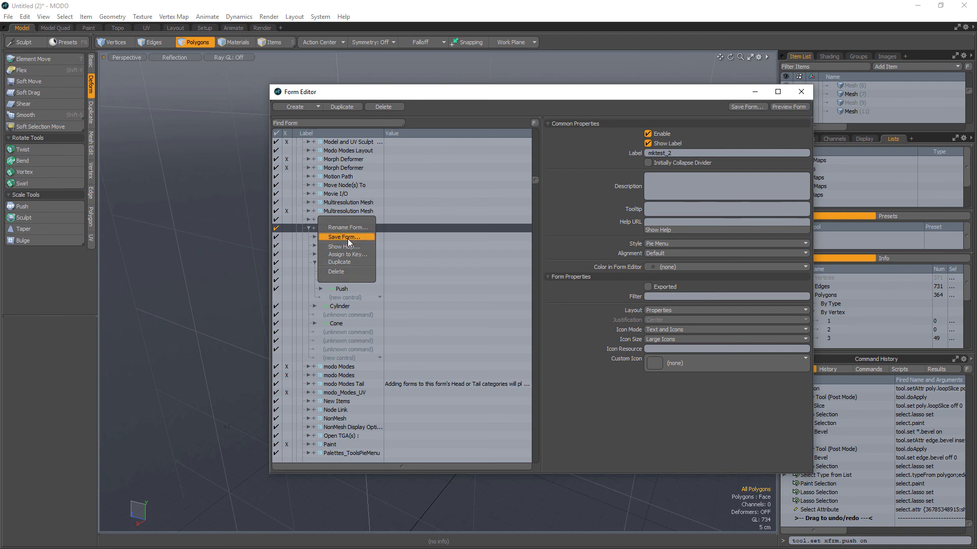
click(489, 97)
drag(486, 96, 436, 98)
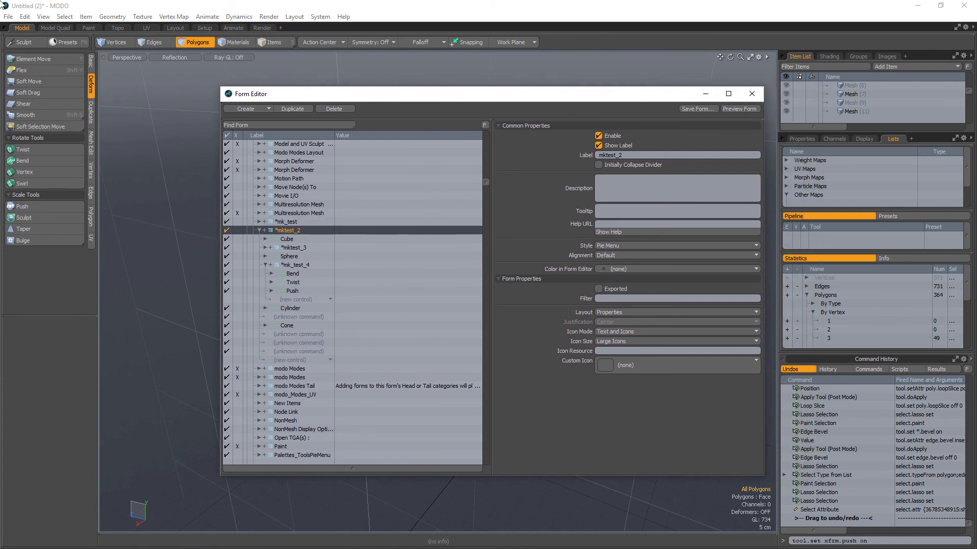
Save the user configuration with the custom pie menu forms and close the Form Editor
click(53, 5)
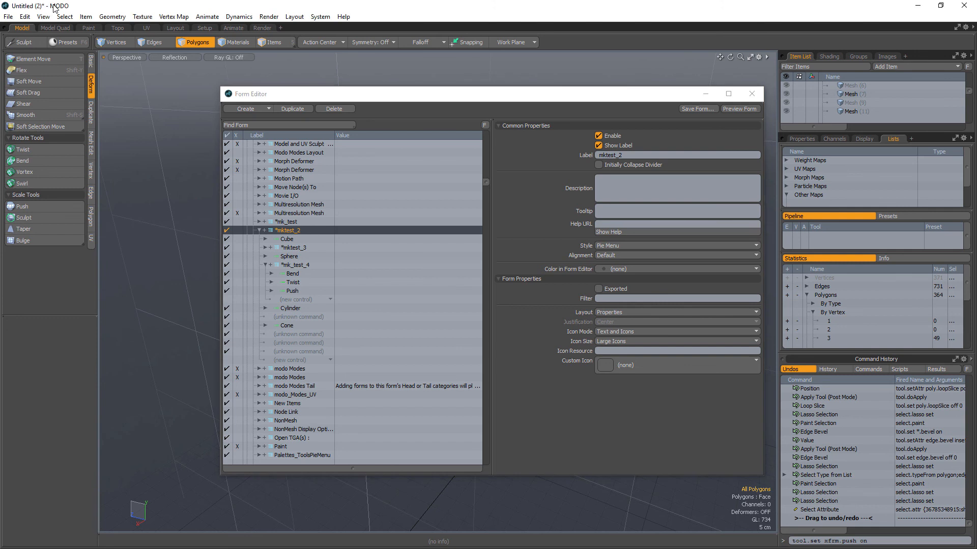
click(9, 18)
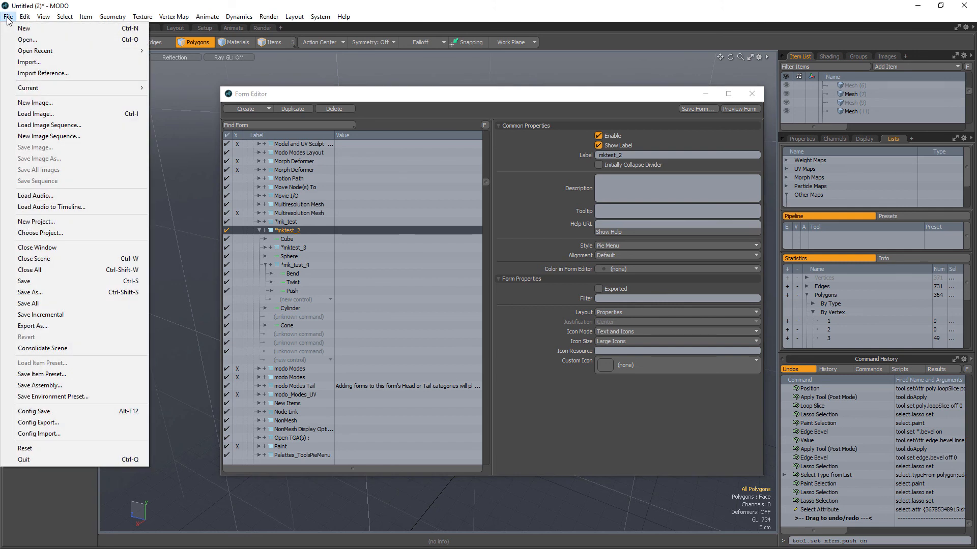
click(44, 411)
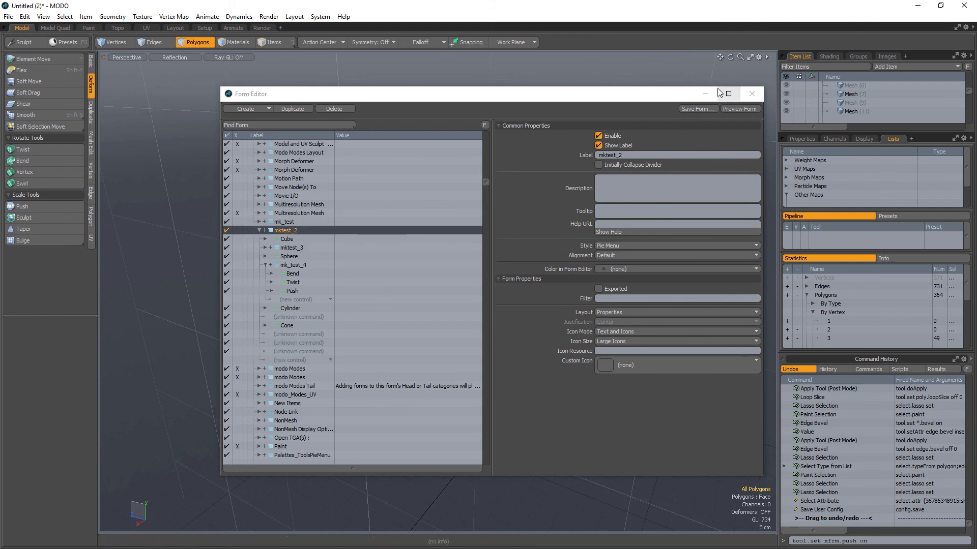
click(752, 94)
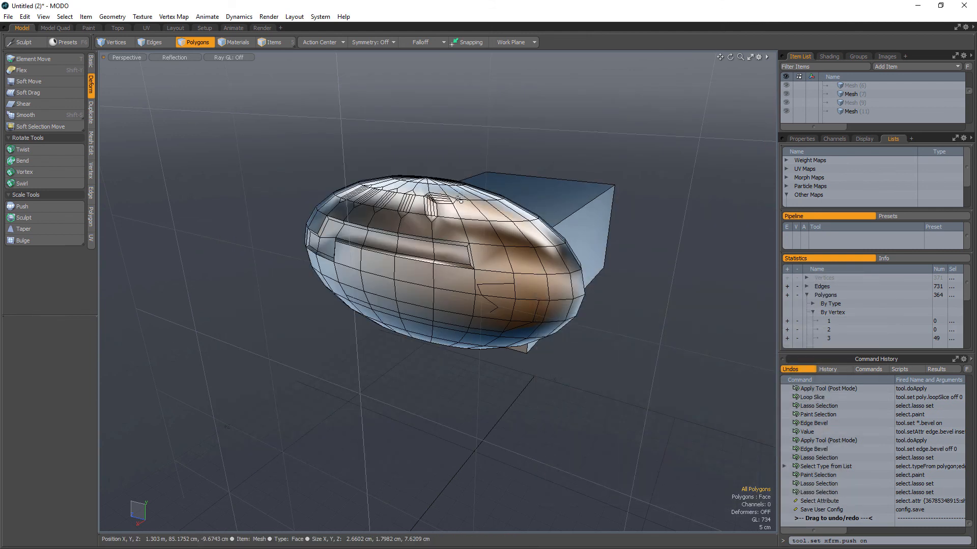
key(alt+q)
click(505, 162)
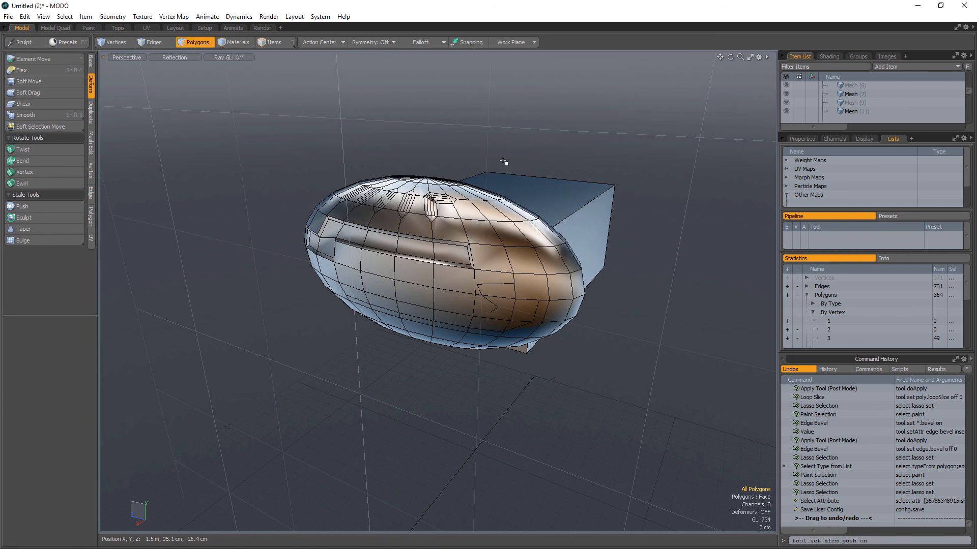
click(518, 156)
mouse_move(518, 157)
alt+mouse_down()
mouse_move(569, 185)
mouse_move(516, 211)
alt+mouse_up()
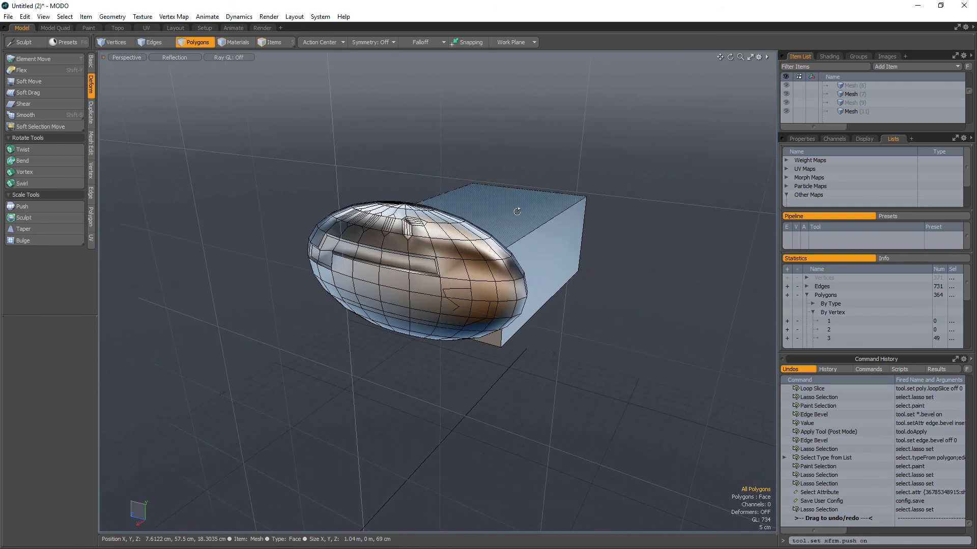